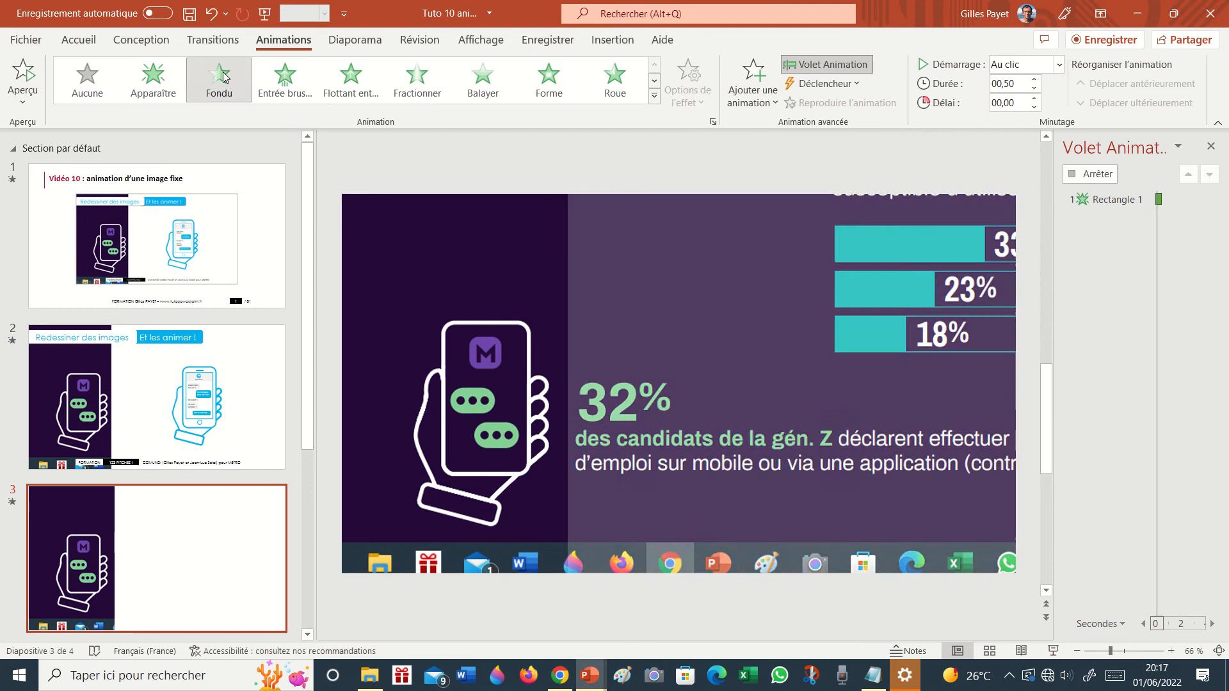
Play the current slide full screen to preview the white rectangle's Fondu animation, and return to editing
{"action": "left_click", "coordinate": [1053, 651]}
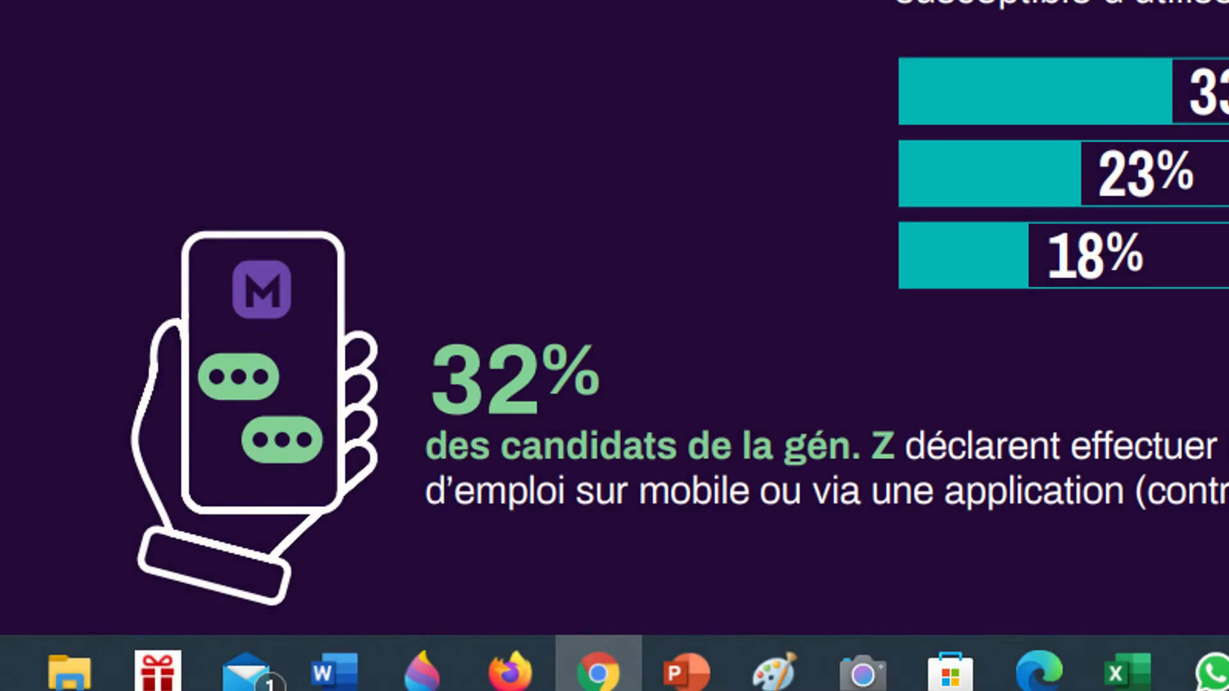
{"action": "key", "text": "Right"}
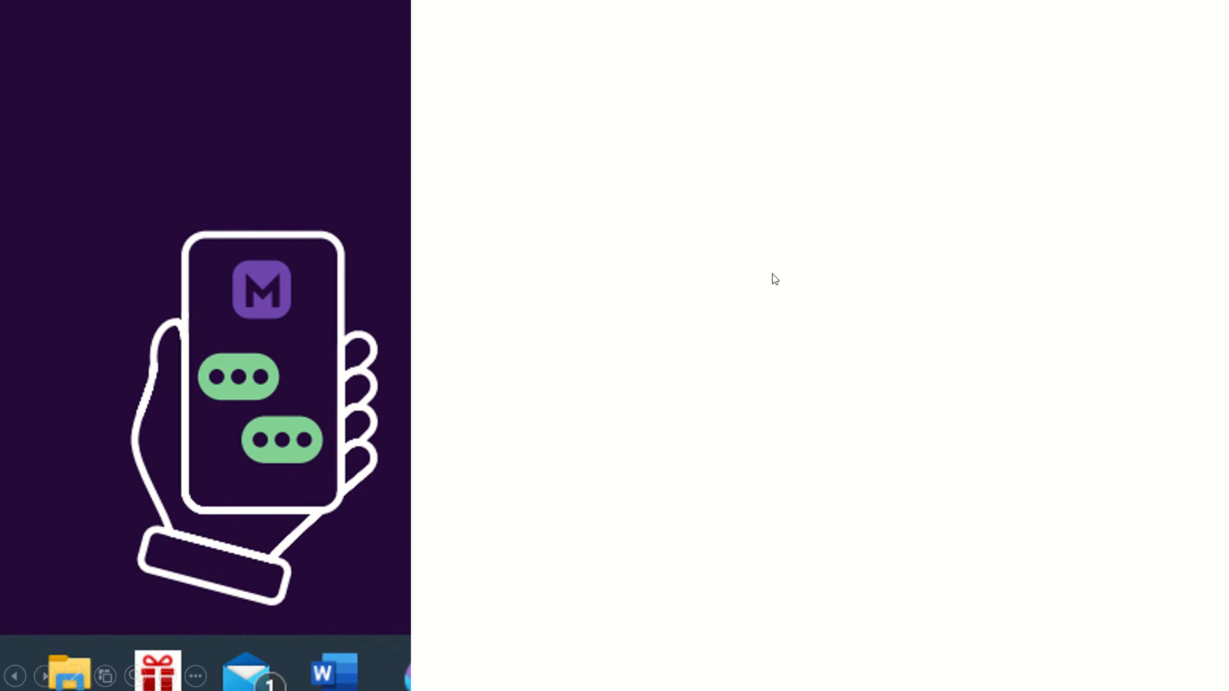
{"action": "key", "text": "Escape"}
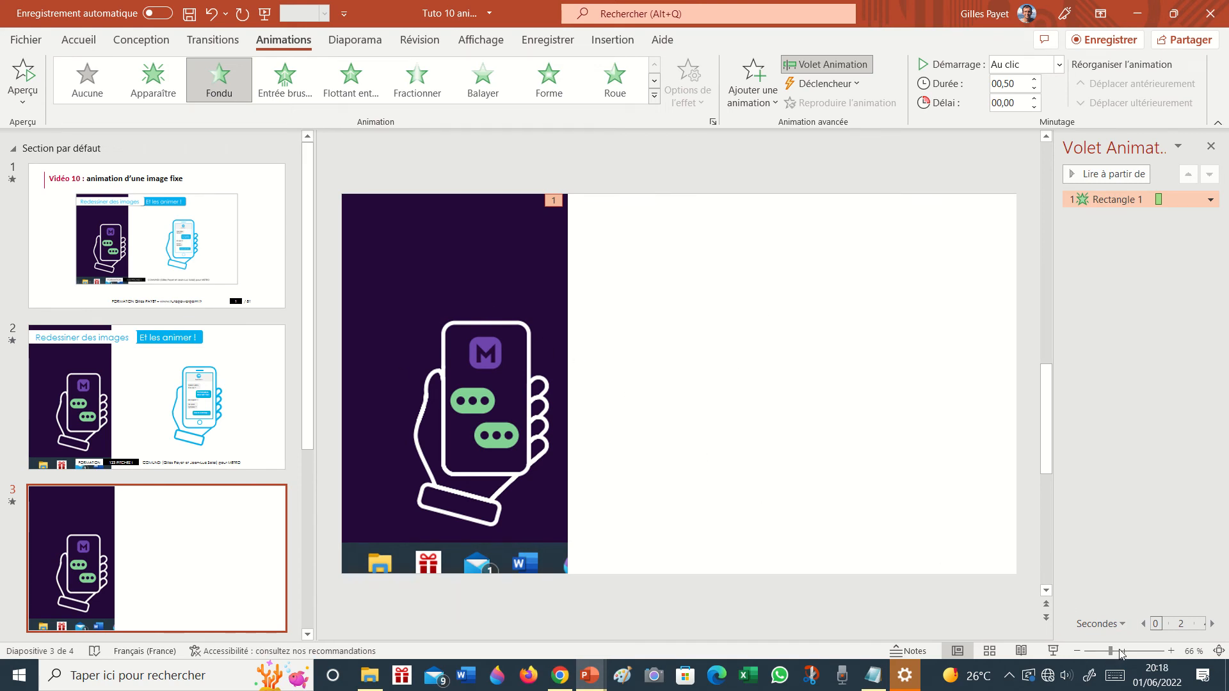
Draw a rounded rectangle about 7.8 cm high and 4.4 cm wide over the phone in the image
{"action": "left_click_drag", "start_coordinate": [1121, 651], "coordinate": [1130, 652]}
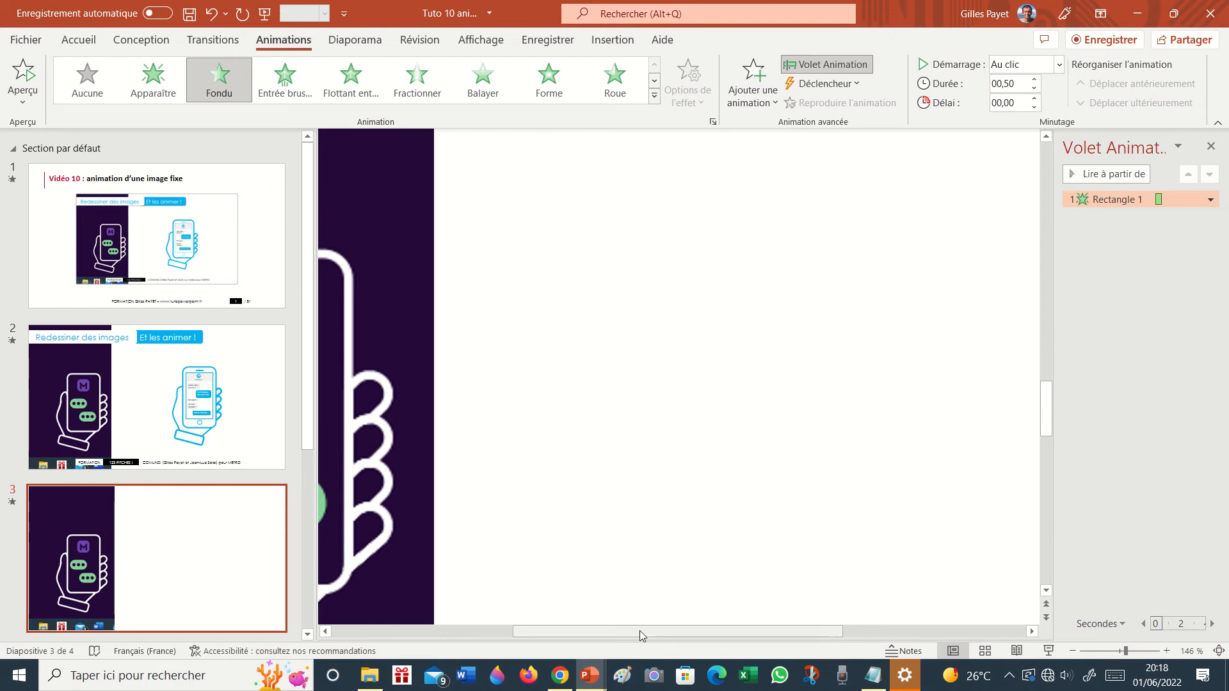
{"action": "left_click_drag", "start_coordinate": [640, 632], "coordinate": [438, 636]}
{"action": "scroll", "coordinate": [684, 528], "scroll_direction": "down", "scroll_amount": 3}
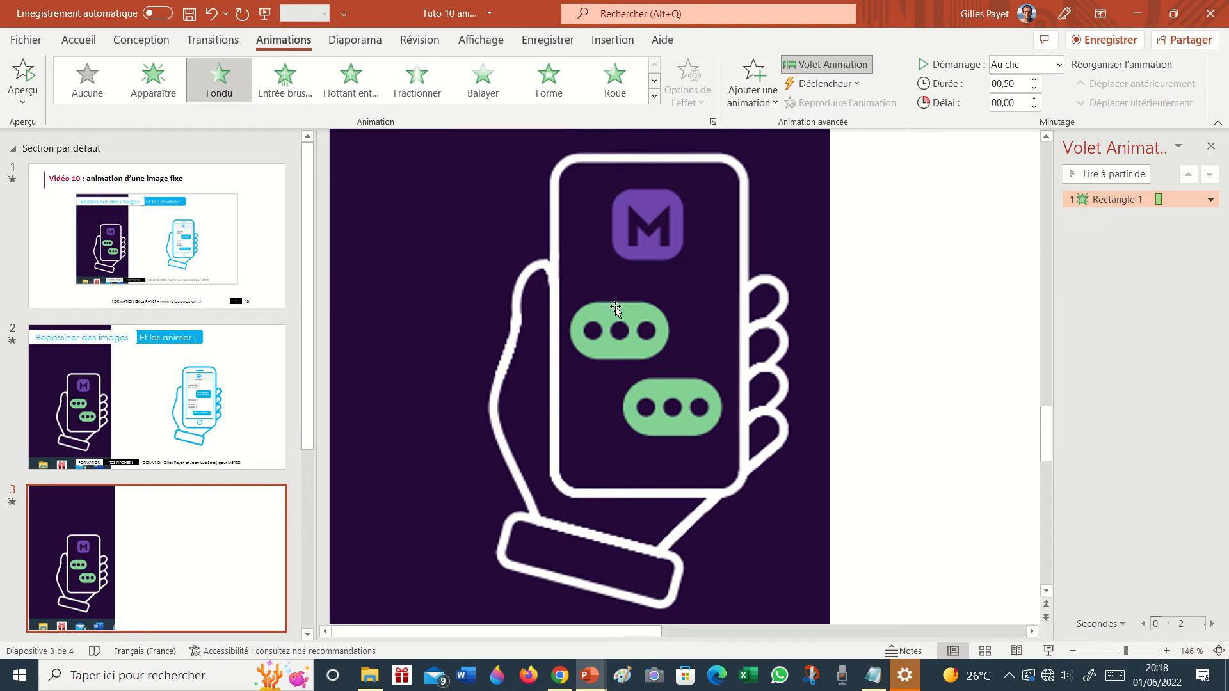
{"action": "left_click", "coordinate": [80, 40]}
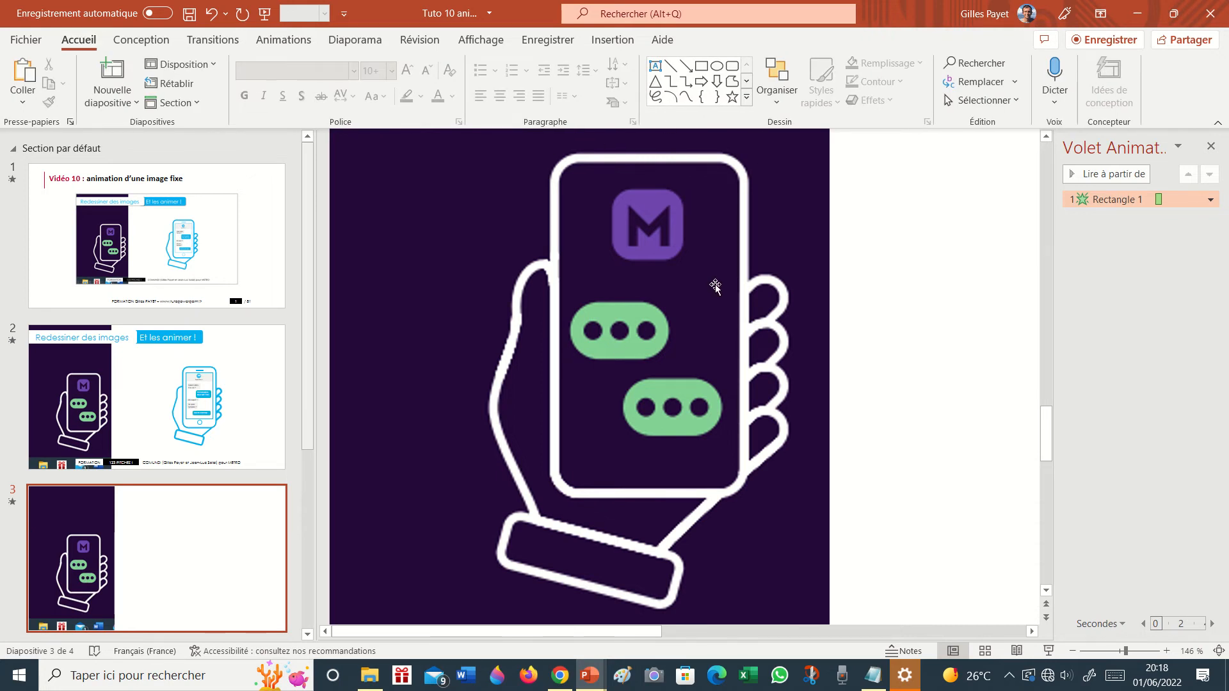
{"action": "left_click", "coordinate": [734, 66]}
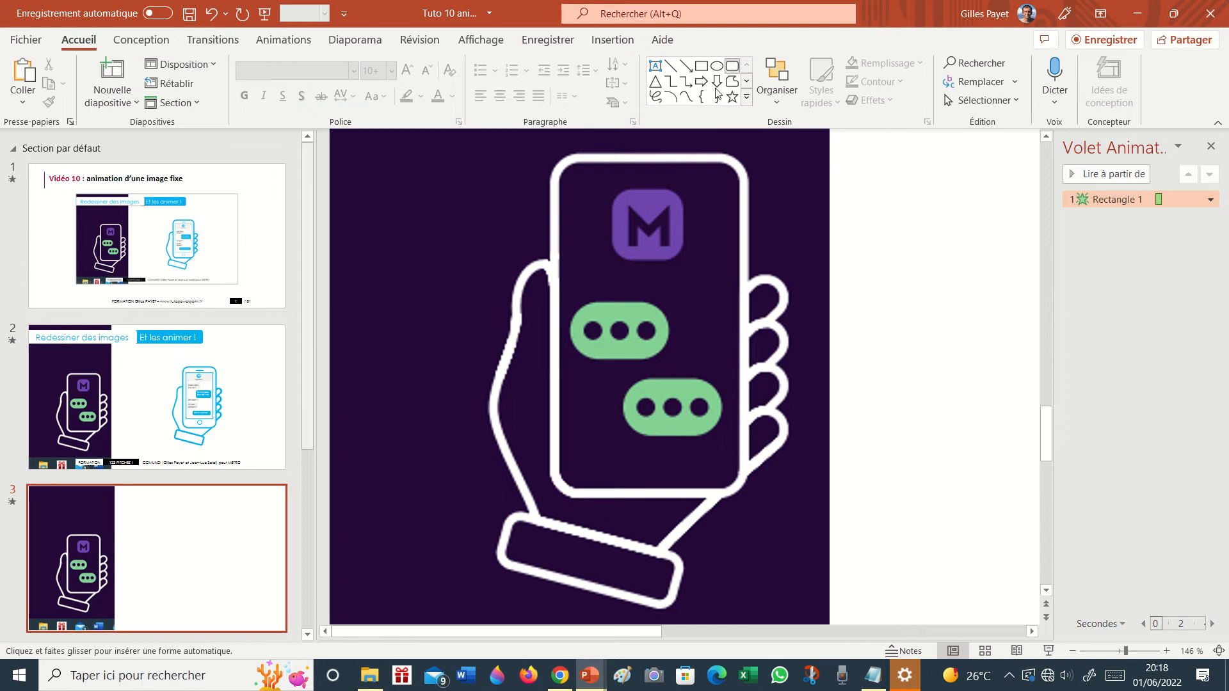
{"action": "left_click_drag", "start_coordinate": [596, 203], "coordinate": [745, 499]}
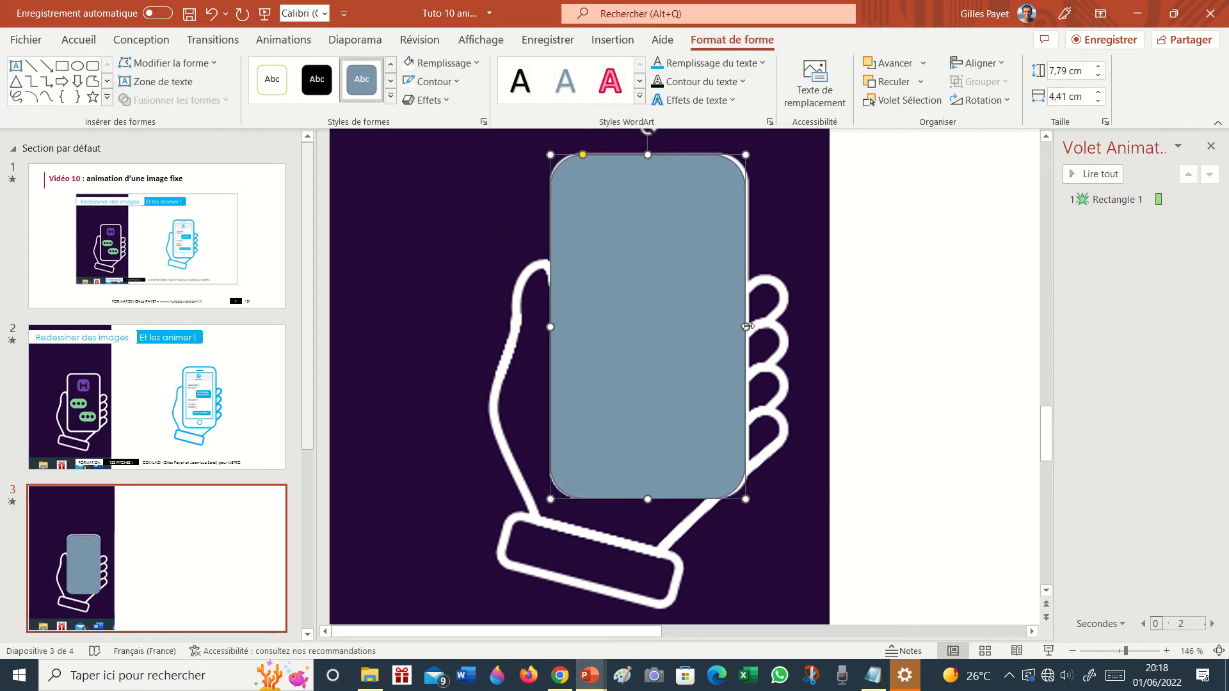
{"action": "left_click_drag", "start_coordinate": [747, 326], "coordinate": [748, 326]}
Give the phone's rounded rectangle a white fill and a light blue 6 pt outline
{"action": "left_click", "coordinate": [407, 63]}
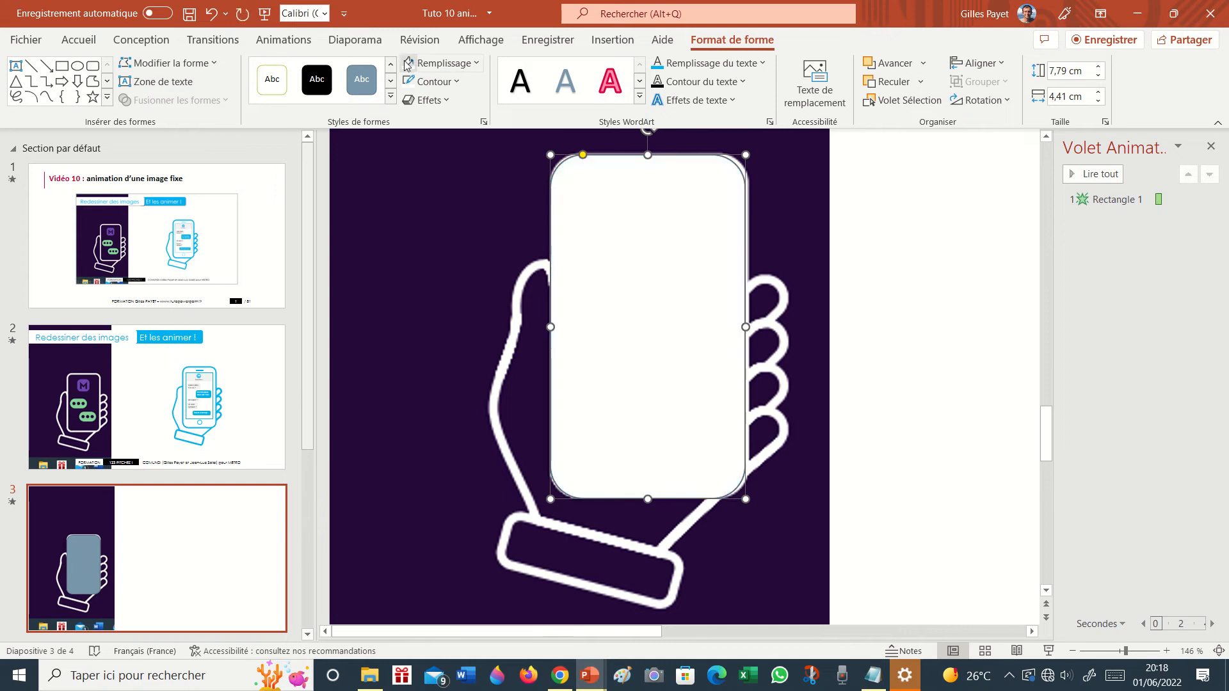
{"action": "left_click", "coordinate": [455, 82]}
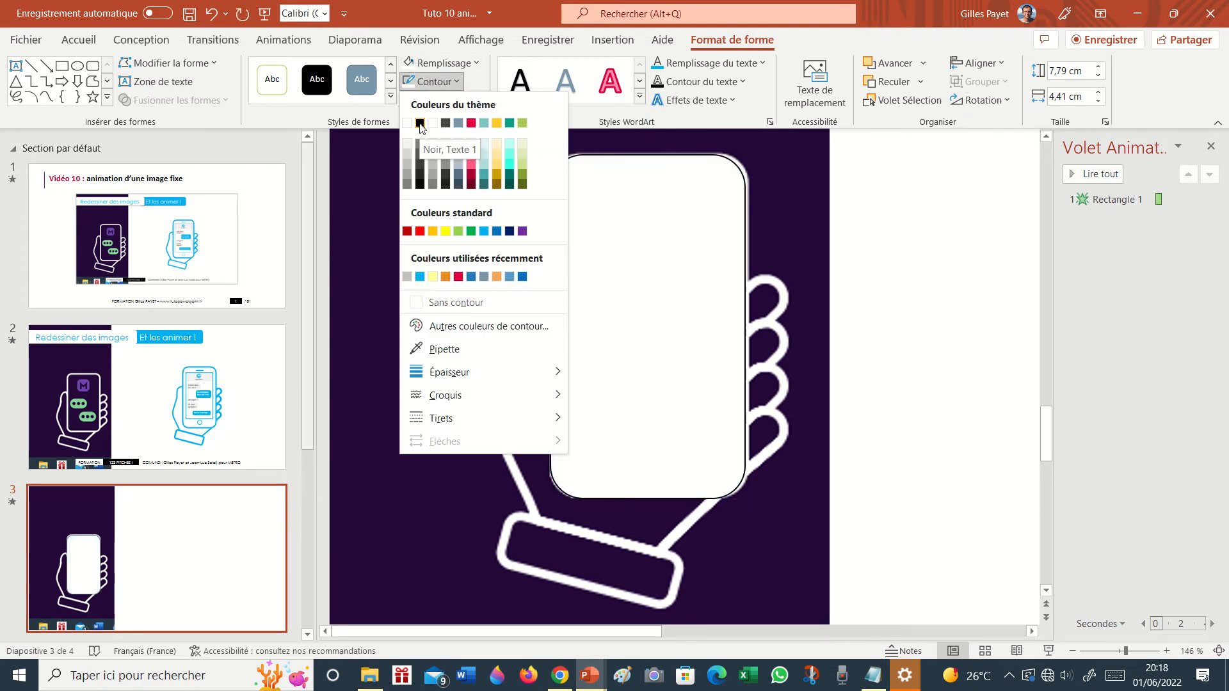
{"action": "left_click", "coordinate": [485, 232]}
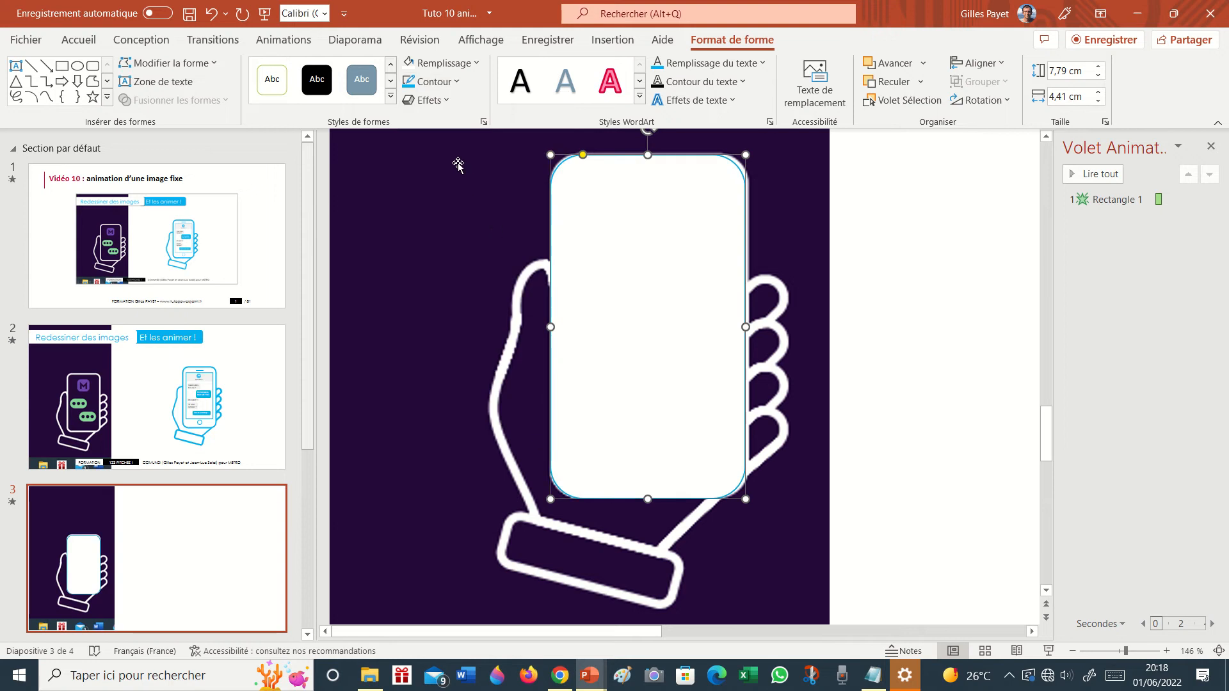
{"action": "left_click", "coordinate": [434, 83]}
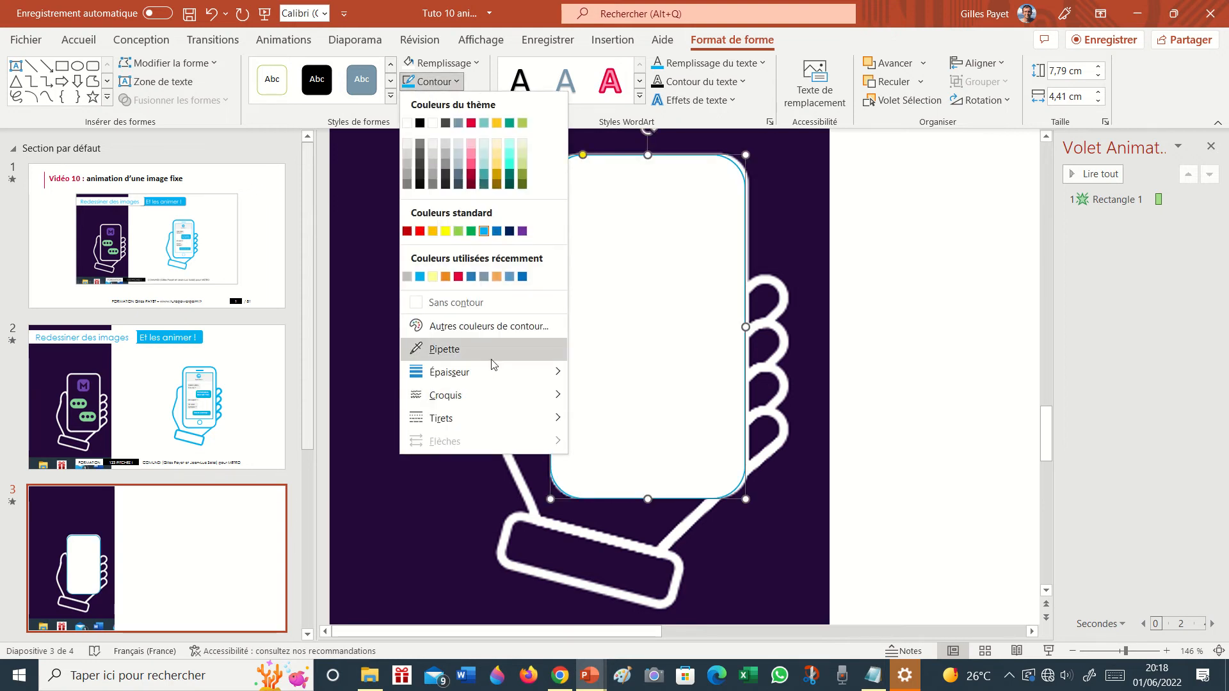
{"action": "mouse_move", "coordinate": [496, 370]}
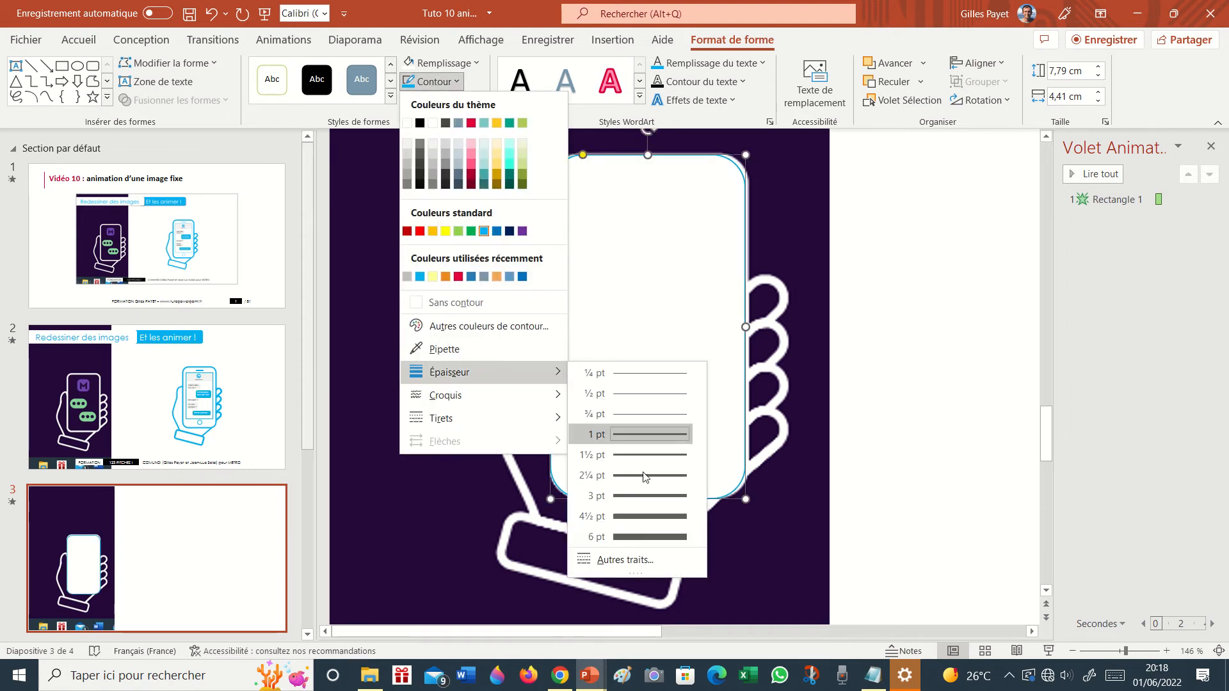
{"action": "left_click", "coordinate": [641, 537]}
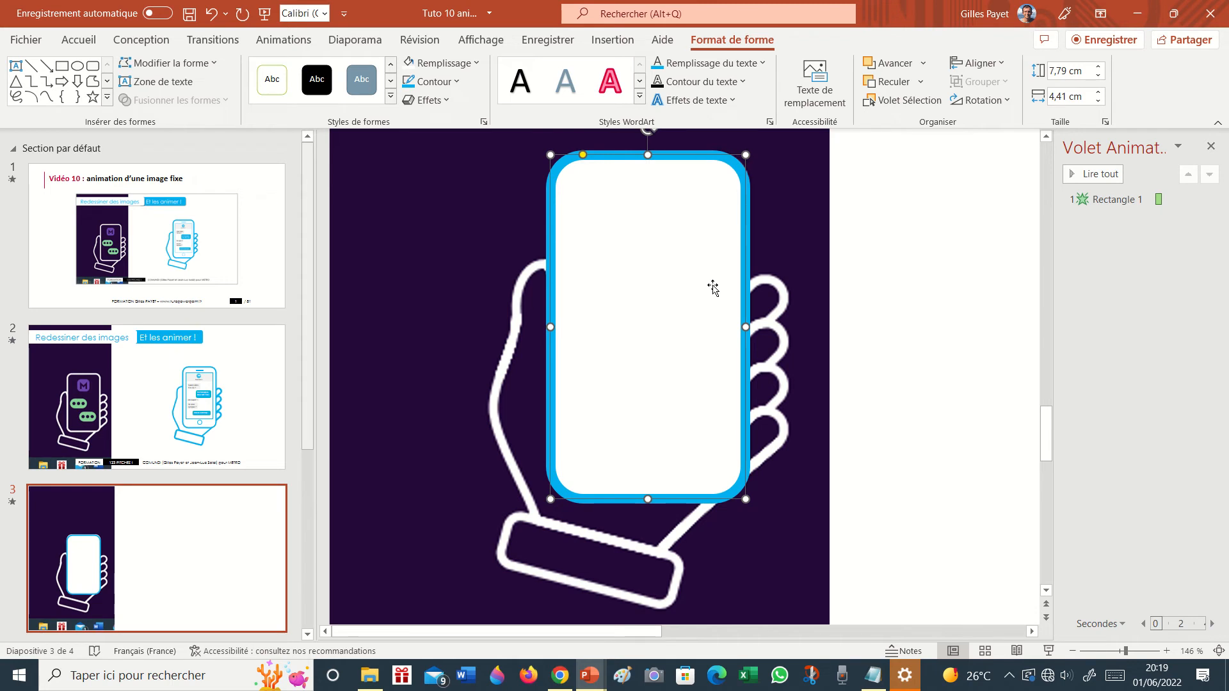
Duplicate the phone shape, then shrink and rotate the copy to cover the sleeve cuff, about 4.1 by 1.2 cm
{"action": "key", "text": "ctrl+d"}
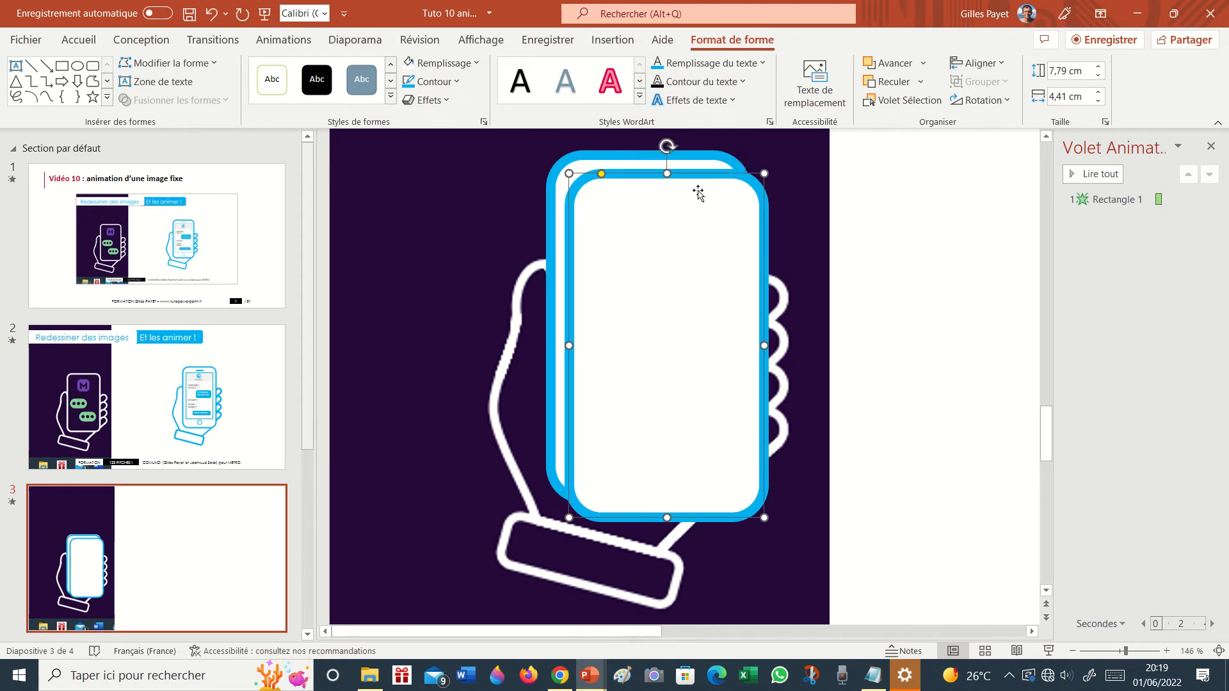
{"action": "left_click_drag", "start_coordinate": [765, 172], "coordinate": [526, 430]}
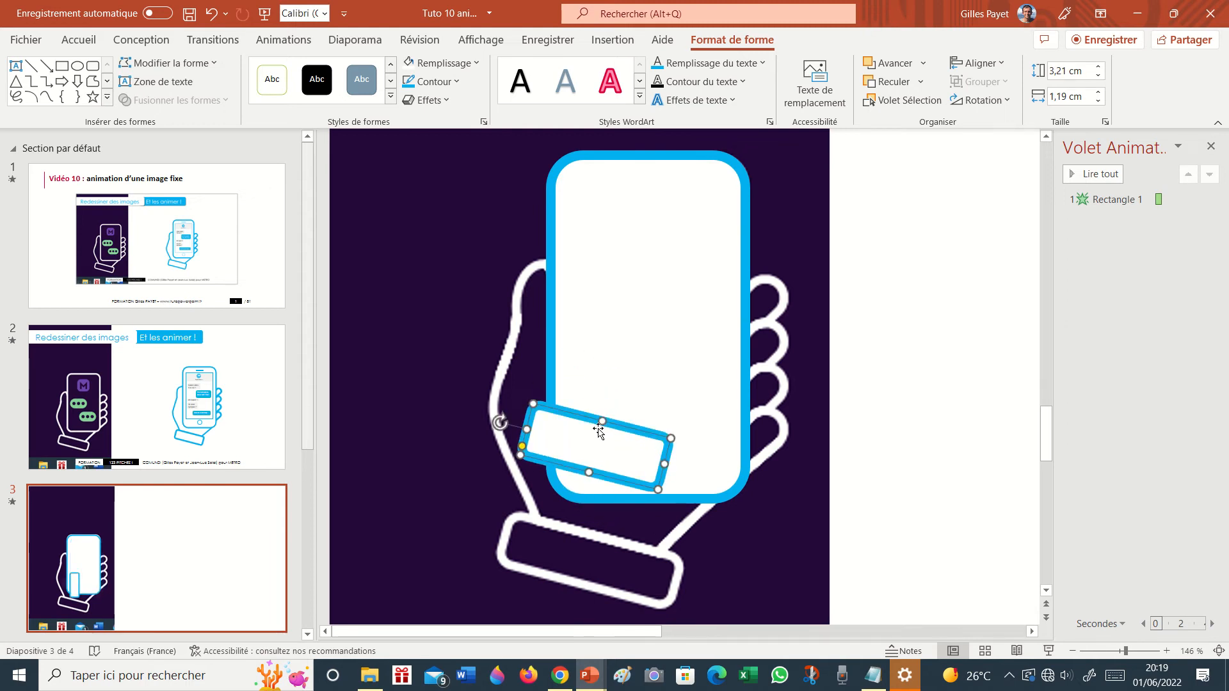
{"action": "left_click_drag", "start_coordinate": [614, 424], "coordinate": [596, 525]}
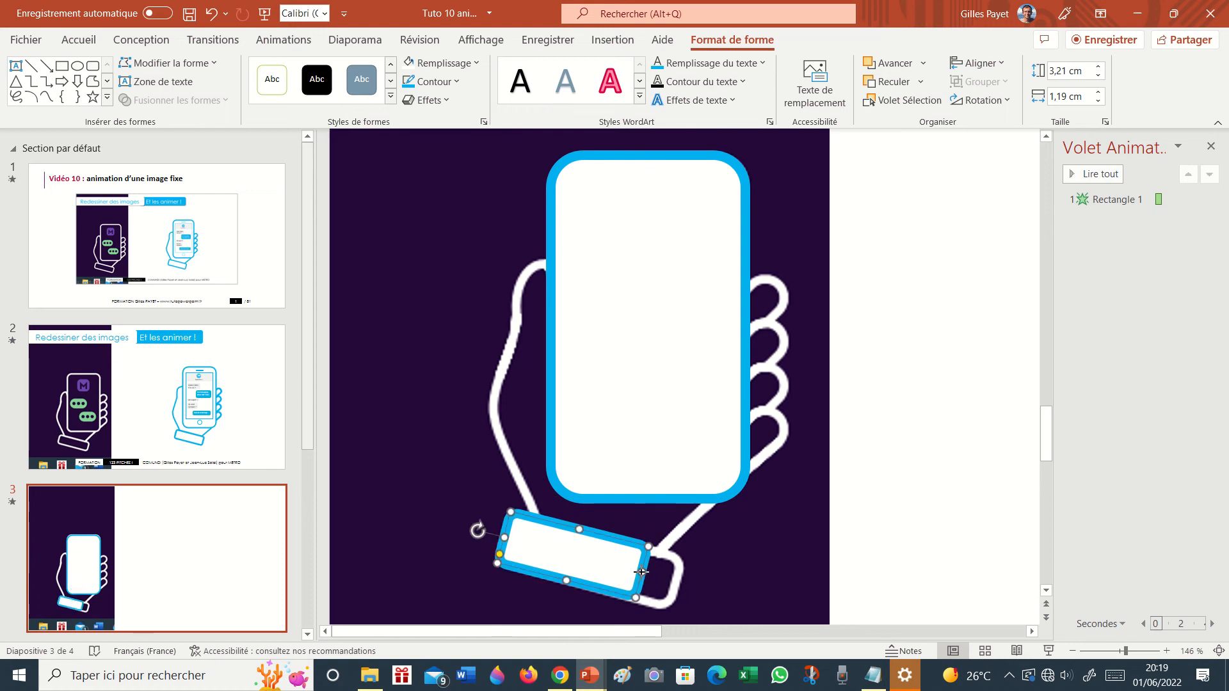
{"action": "left_click_drag", "start_coordinate": [642, 572], "coordinate": [678, 578]}
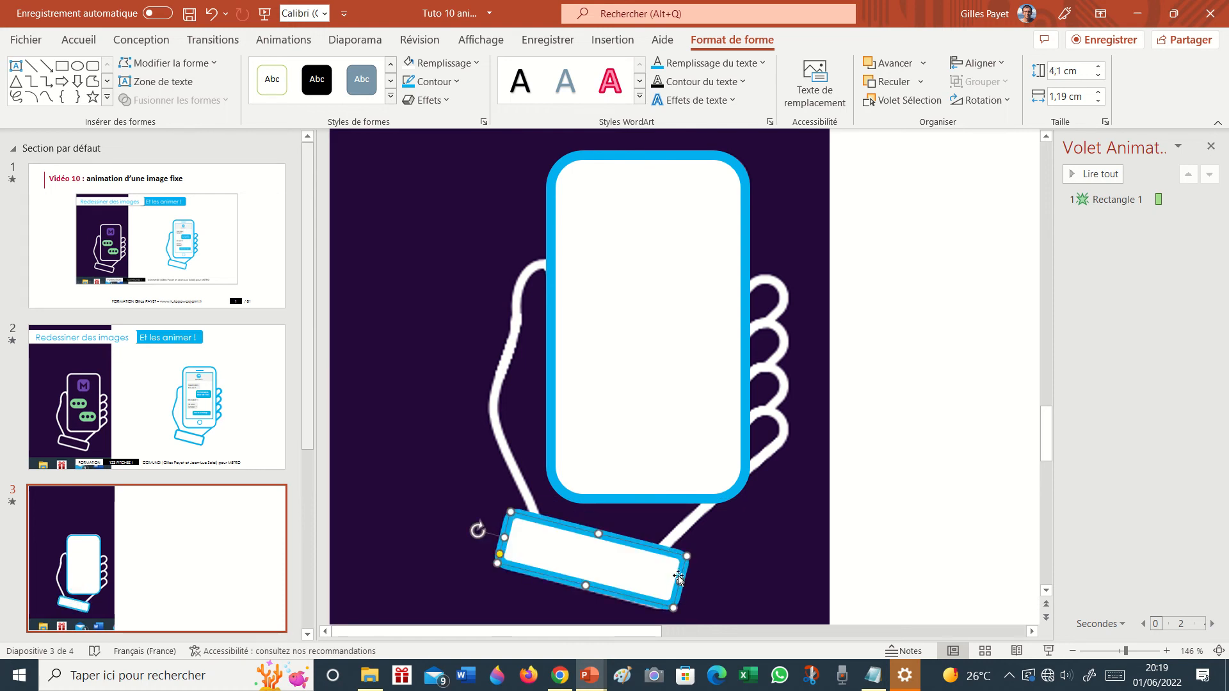
{"action": "left_click", "coordinate": [948, 435]}
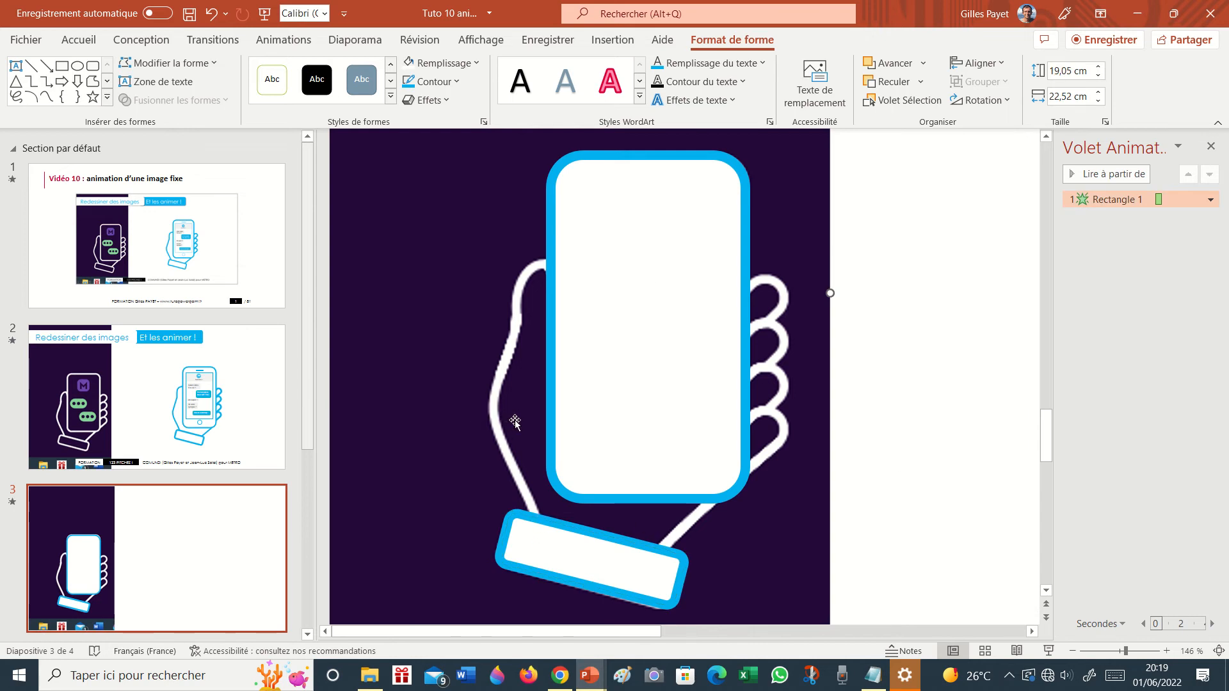
Trace the thumb side of the hand from the cuff to the phone with an open curve about 5.7 cm high
{"action": "left_click", "coordinate": [46, 96]}
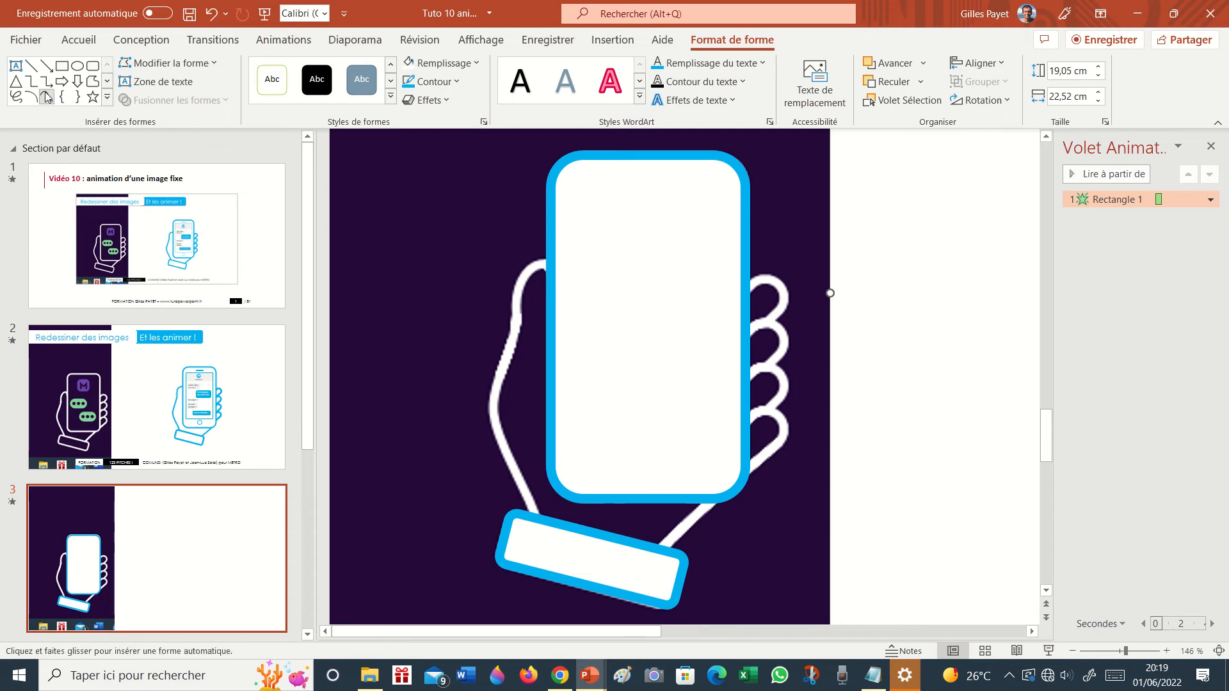
{"action": "left_click", "coordinate": [537, 515]}
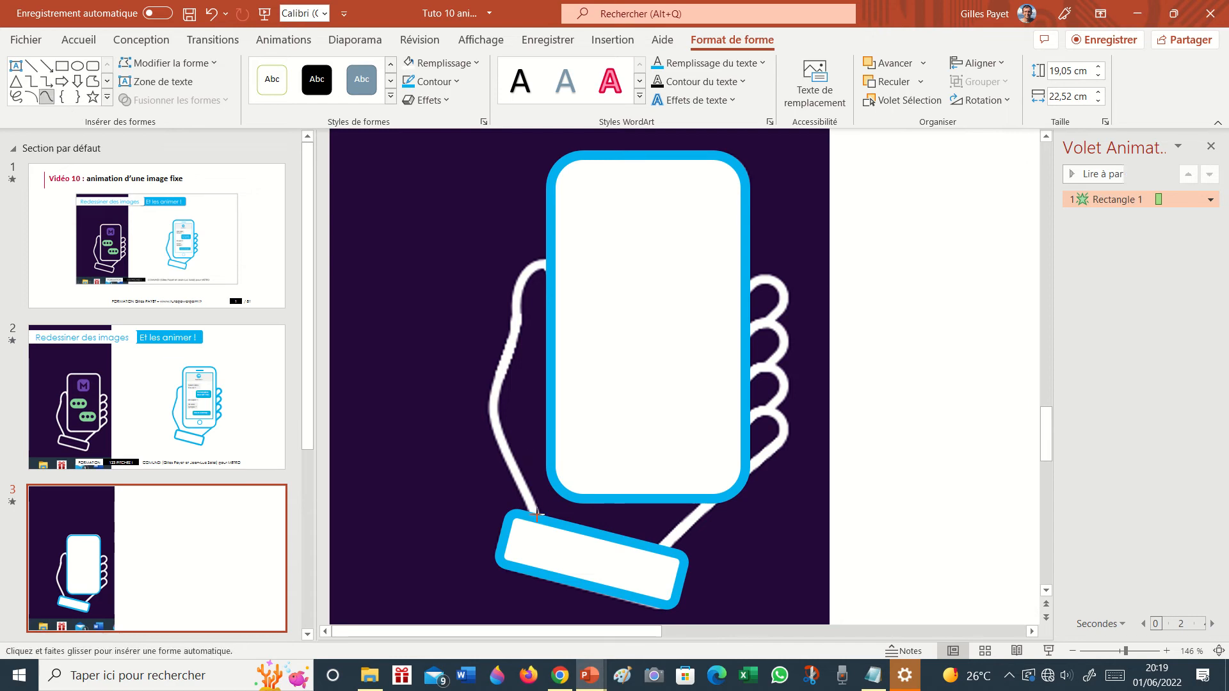
{"action": "left_click", "coordinate": [496, 398]}
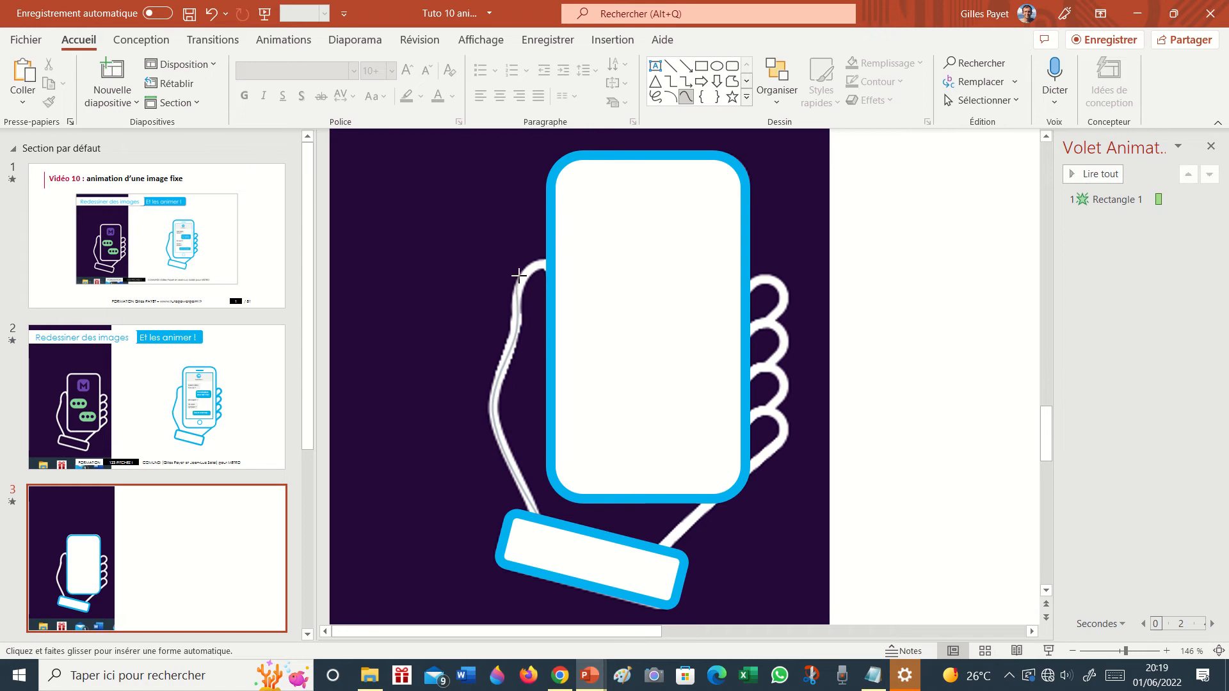
{"action": "double_click", "coordinate": [549, 264]}
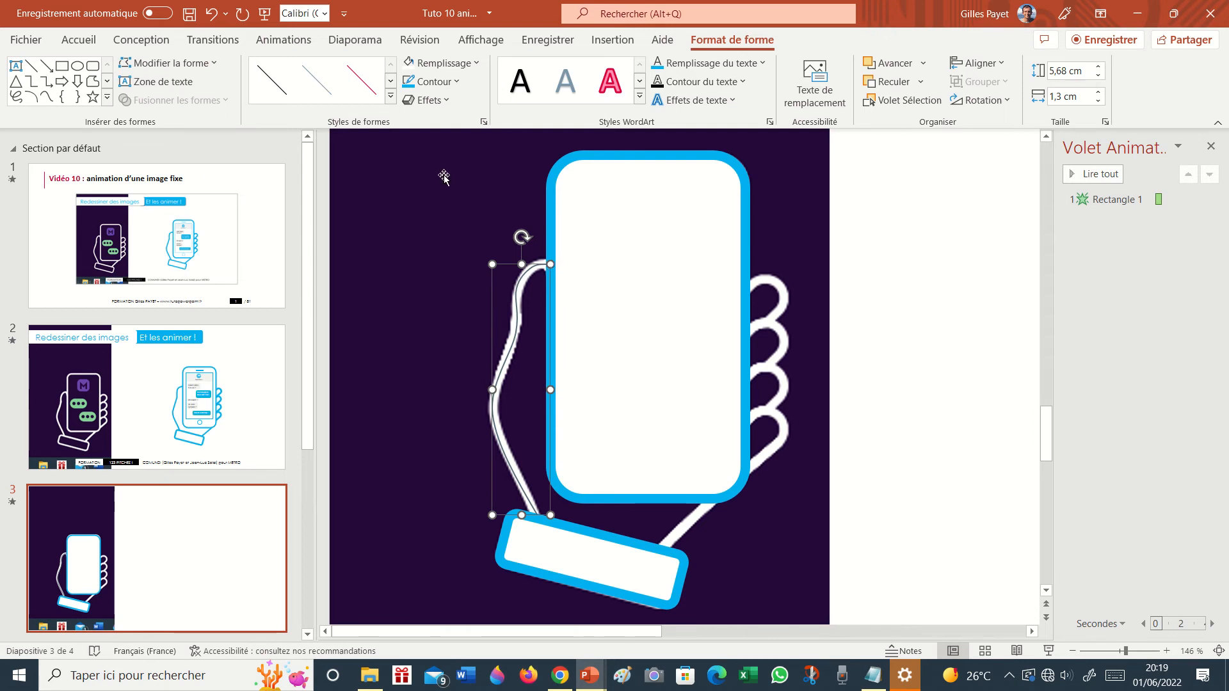
Format the thumb curve with a light blue 6 pt outline
{"action": "left_click", "coordinate": [432, 81]}
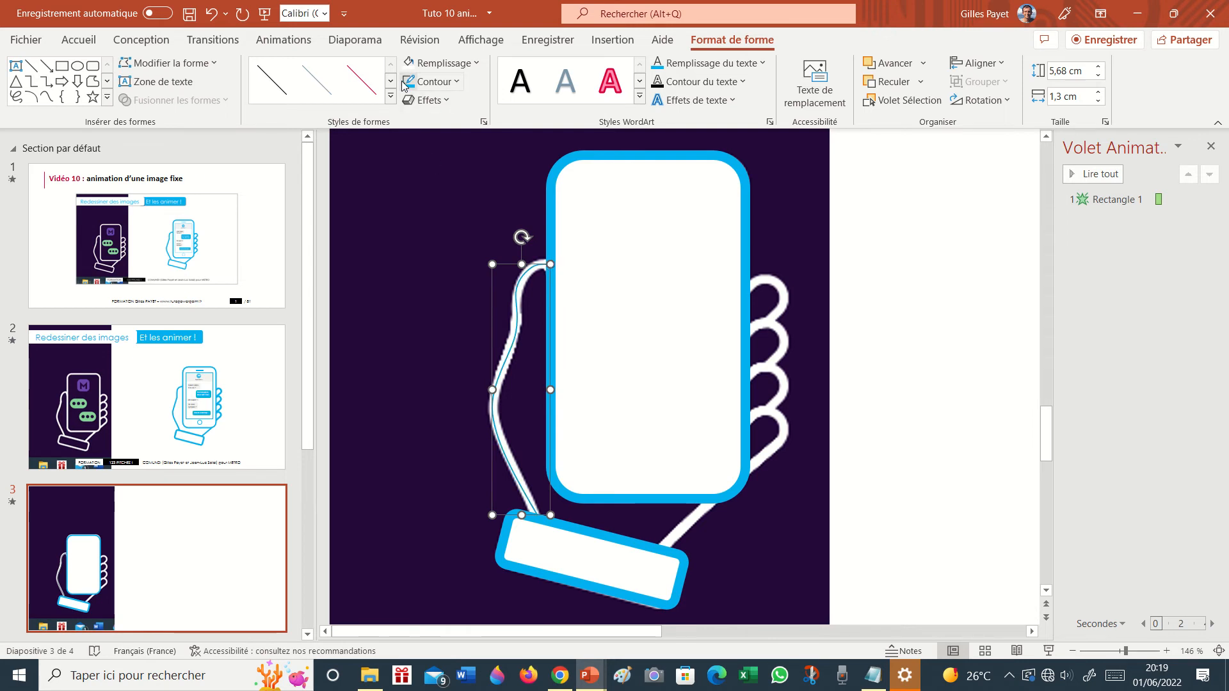
{"action": "left_click", "coordinate": [457, 83]}
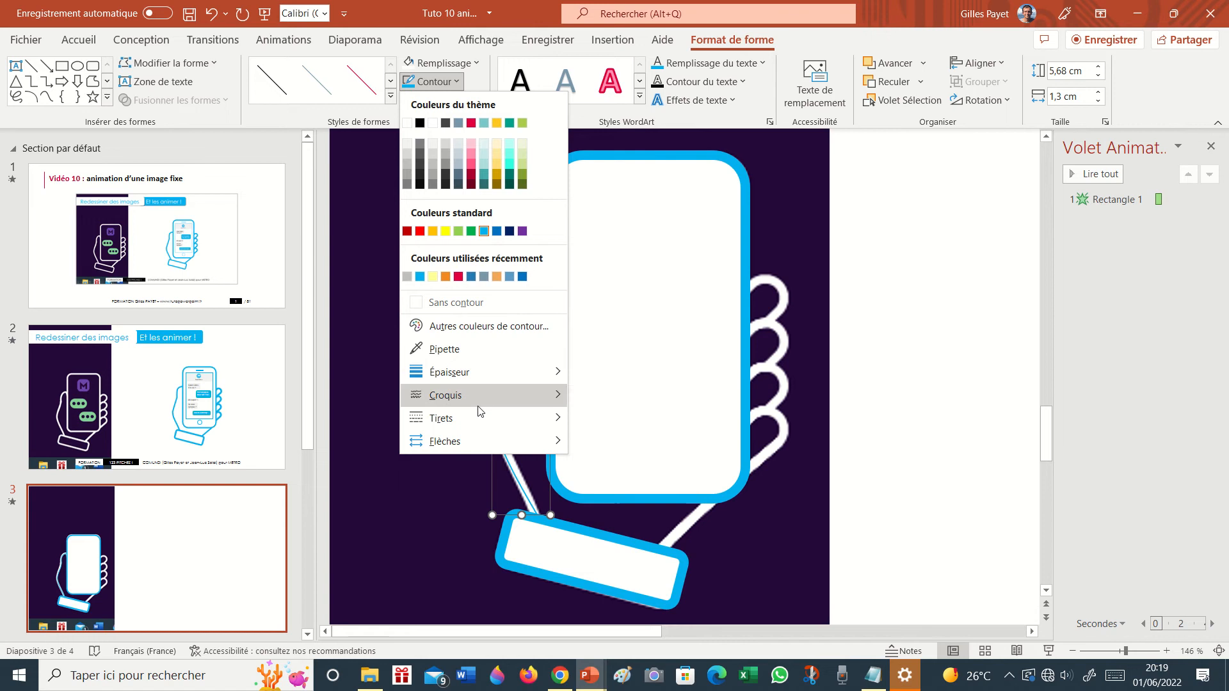
{"action": "mouse_move", "coordinate": [480, 410]}
{"action": "mouse_move", "coordinate": [499, 373]}
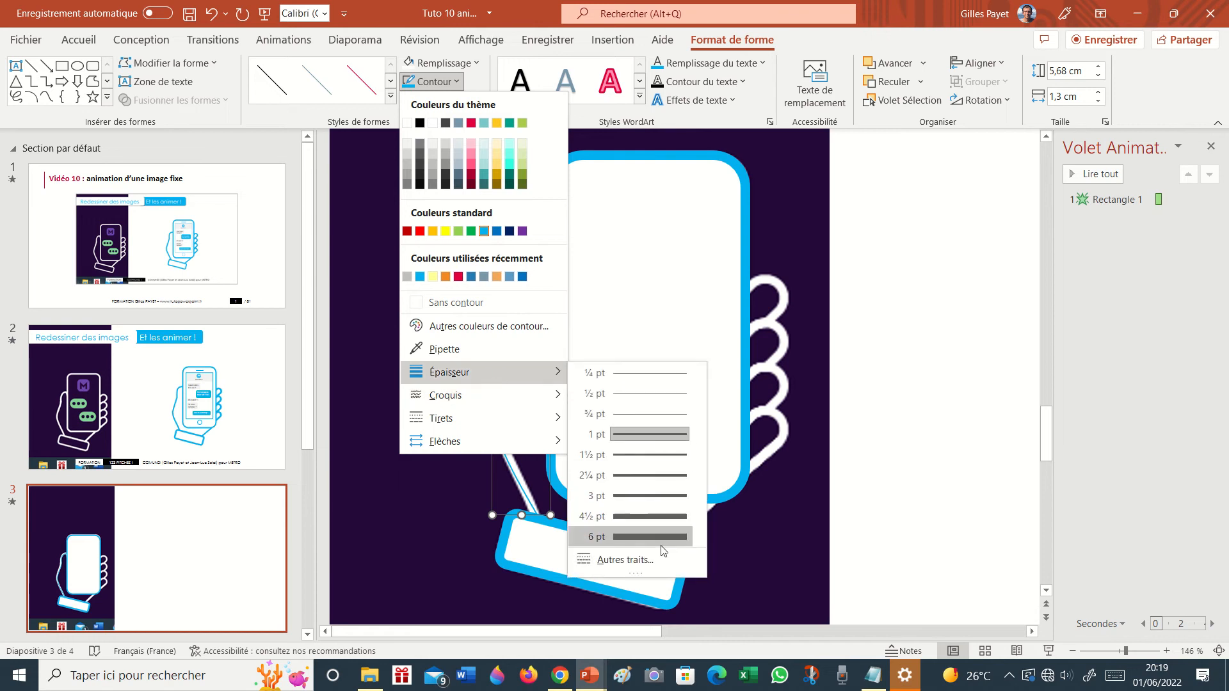
{"action": "left_click", "coordinate": [675, 537]}
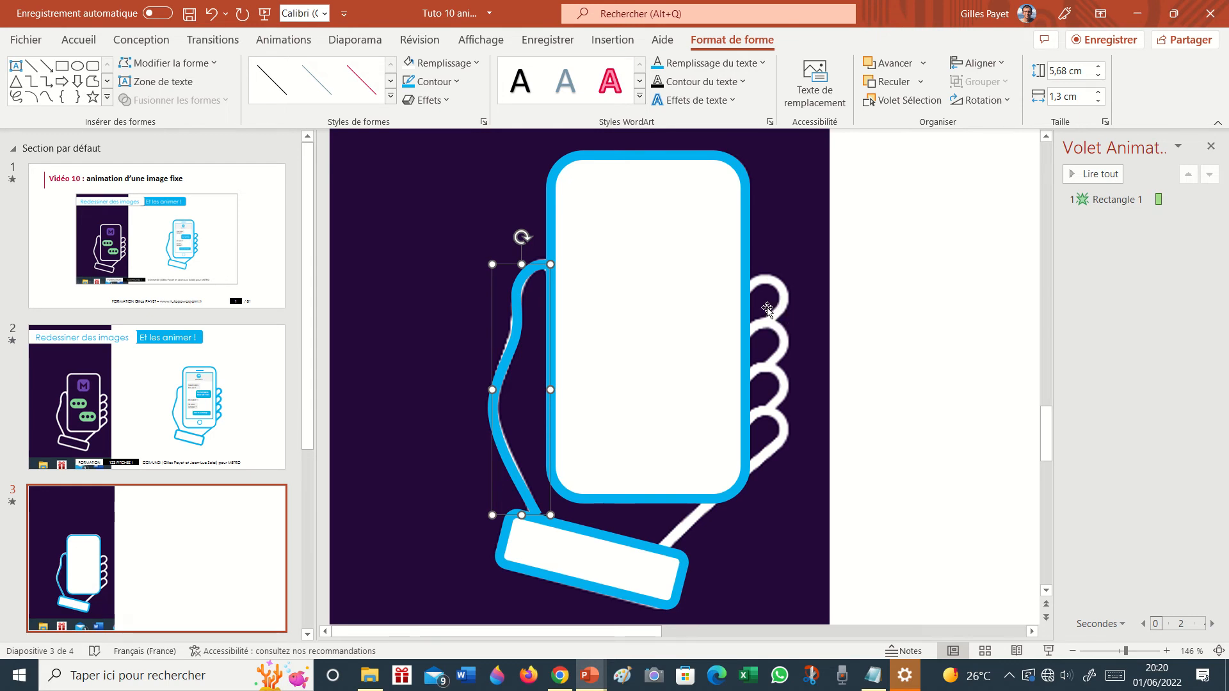
Draw a fully rounded rectangle about 2.4 by 1.1 cm, tilted to match the fingers, and place it over the uppermost finger
{"action": "left_click", "coordinate": [93, 67]}
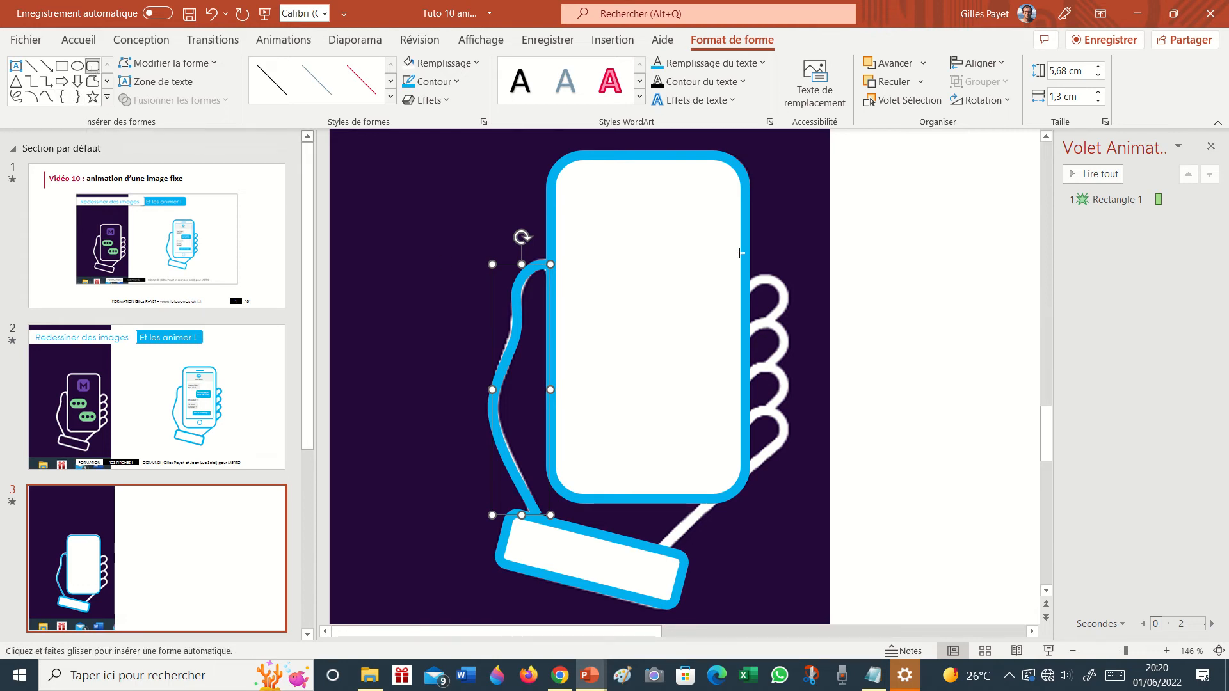
{"action": "left_click_drag", "start_coordinate": [886, 318], "coordinate": [923, 395]}
{"action": "left_click_drag", "start_coordinate": [904, 290], "coordinate": [941, 330]}
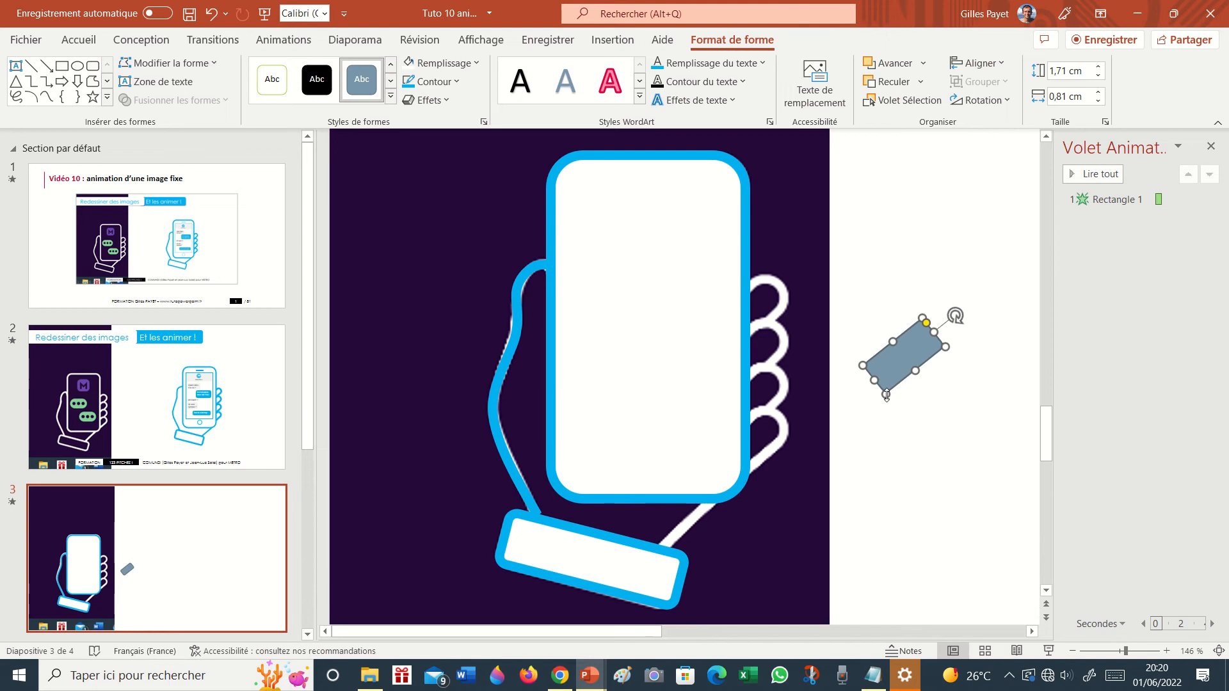
{"action": "left_click_drag", "start_coordinate": [887, 395], "coordinate": [852, 461]}
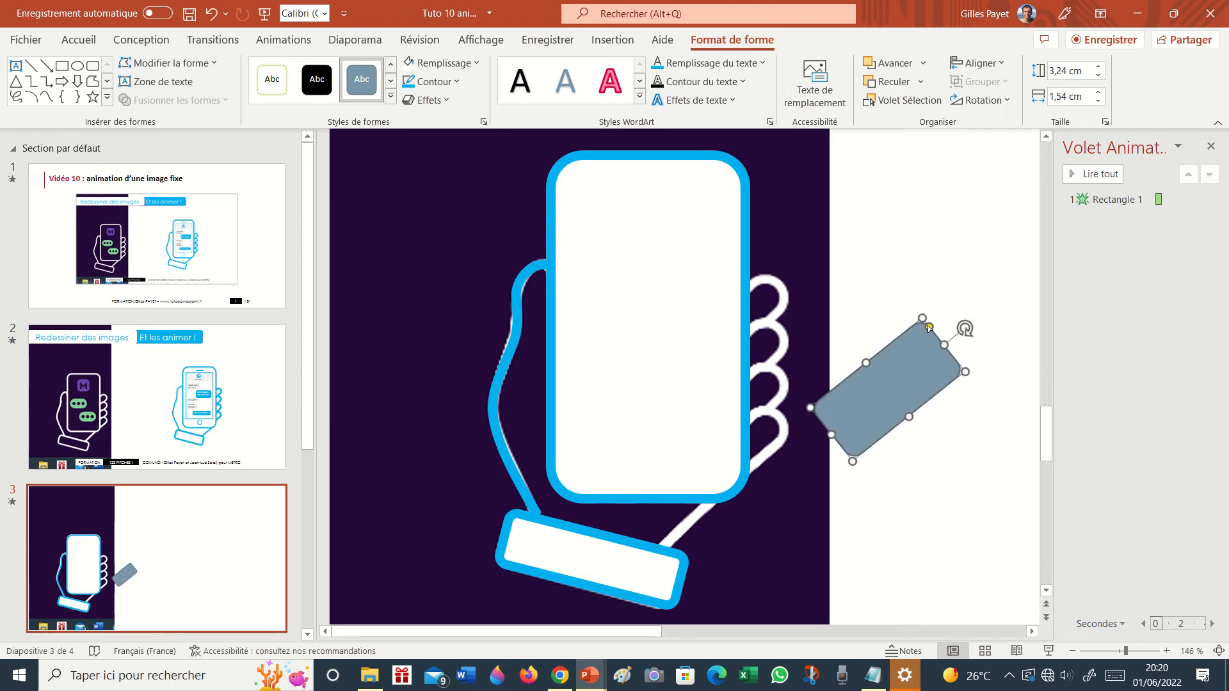
{"action": "left_click_drag", "start_coordinate": [928, 328], "coordinate": [757, 310]}
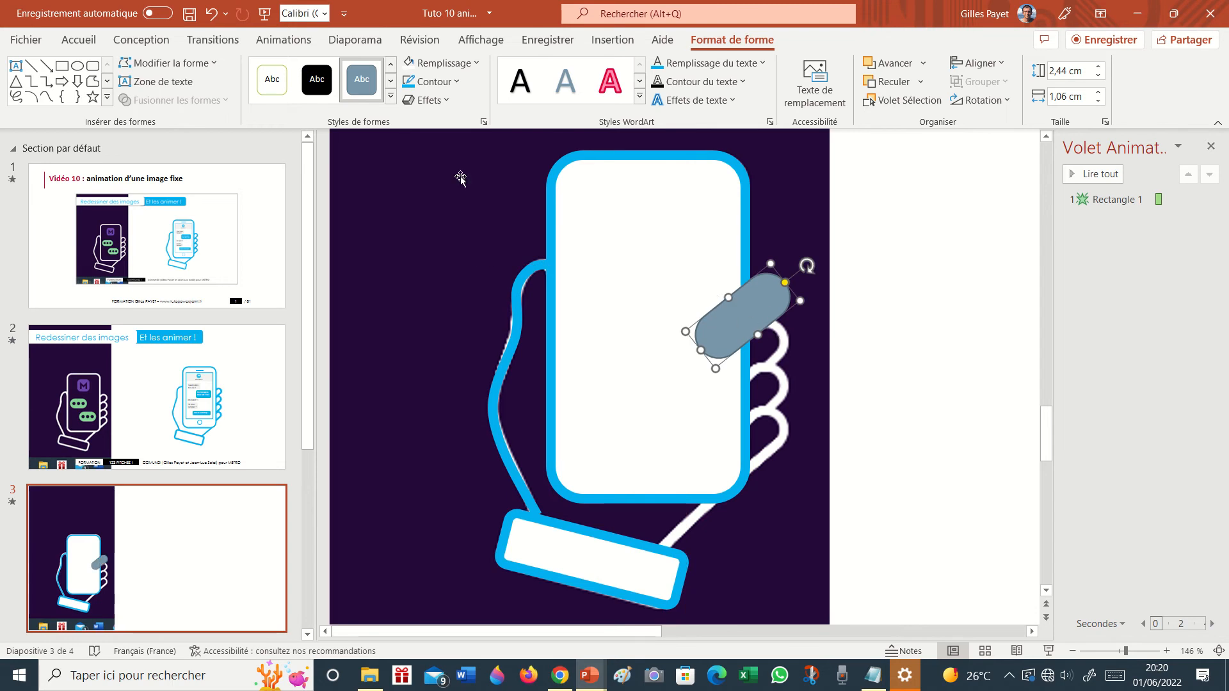
Give the finger shape a white fill and a light blue 6 pt outline, and narrow it to about 0.9 cm
{"action": "key", "text": "ctrl+z"}
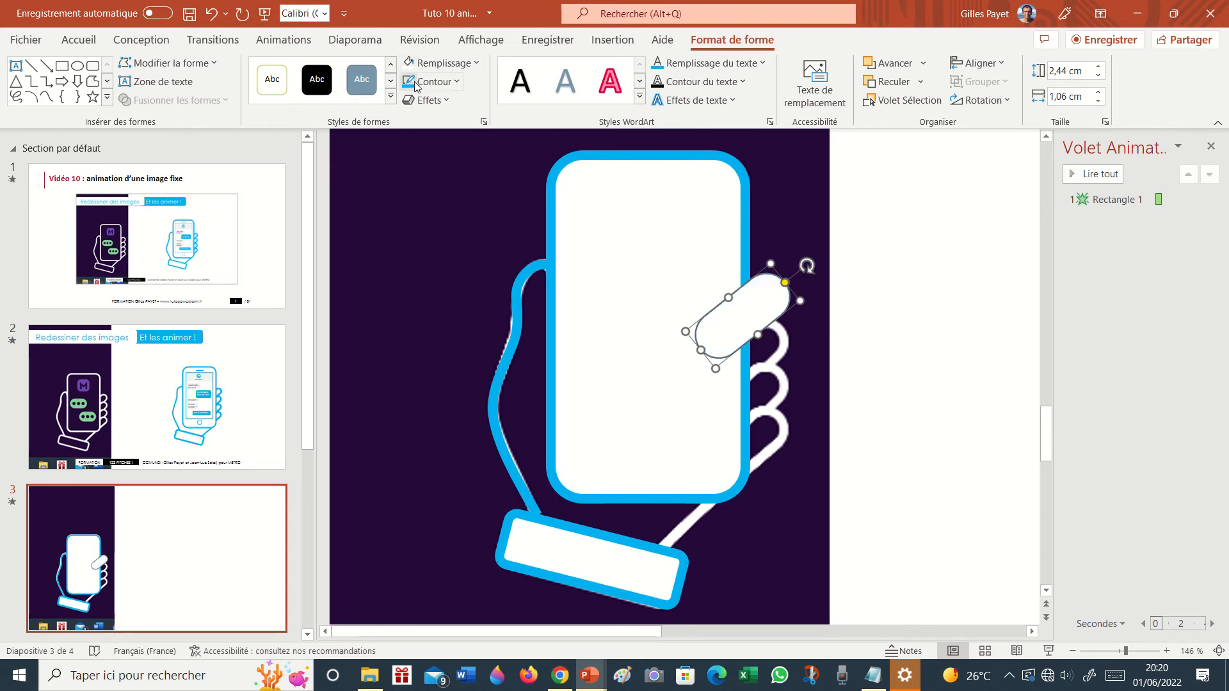
{"action": "left_click", "coordinate": [432, 84]}
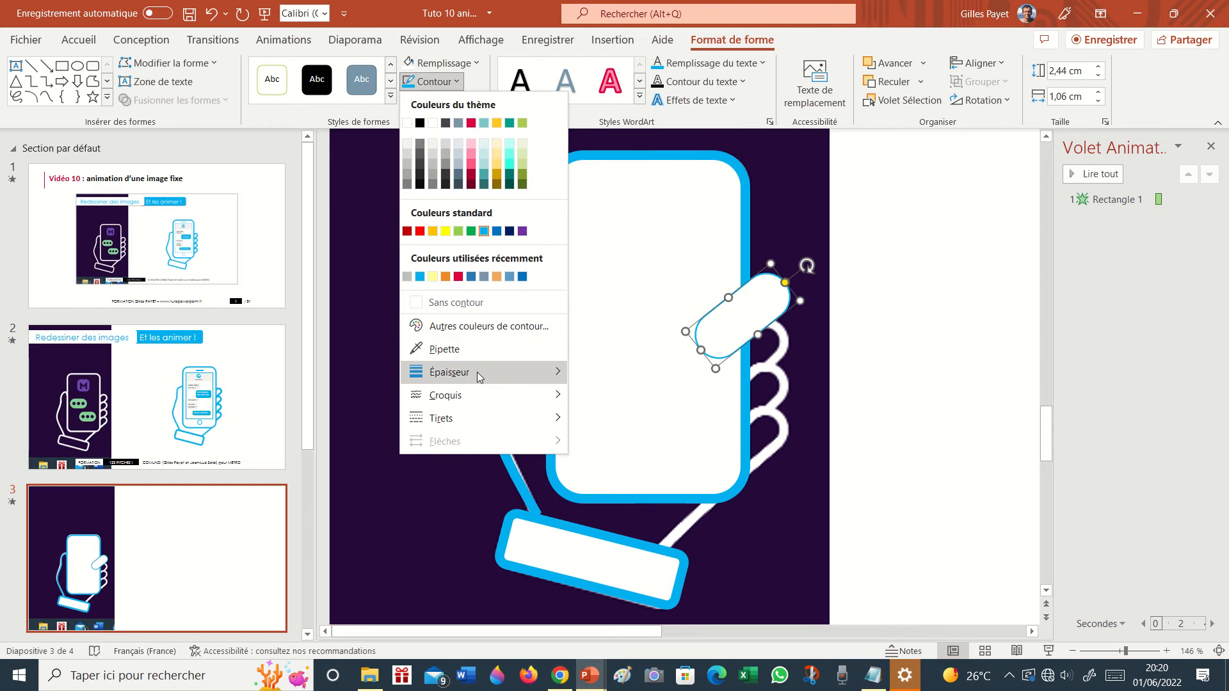
{"action": "mouse_move", "coordinate": [477, 371]}
{"action": "left_click", "coordinate": [652, 537]}
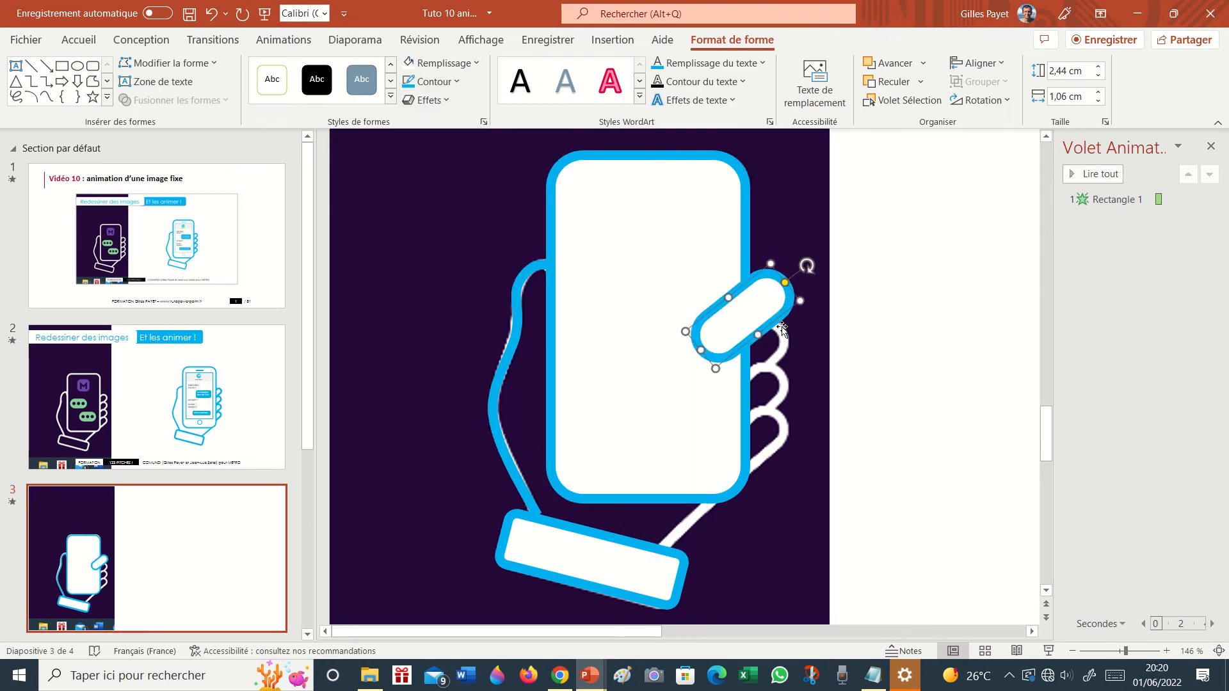
{"action": "left_click_drag", "start_coordinate": [758, 334], "coordinate": [749, 334]}
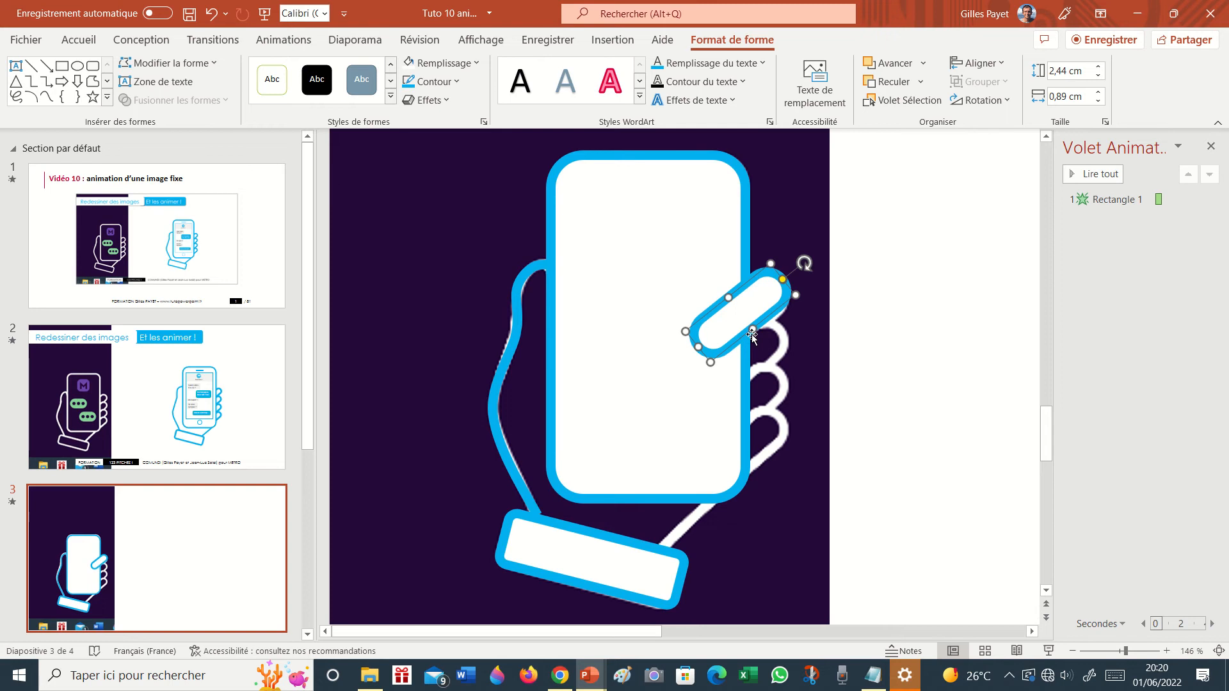
Duplicate the finger shape three times down over the remaining fingers, narrowing the two lowest to about 0.8 cm
{"action": "key", "text": "ctrl+d"}
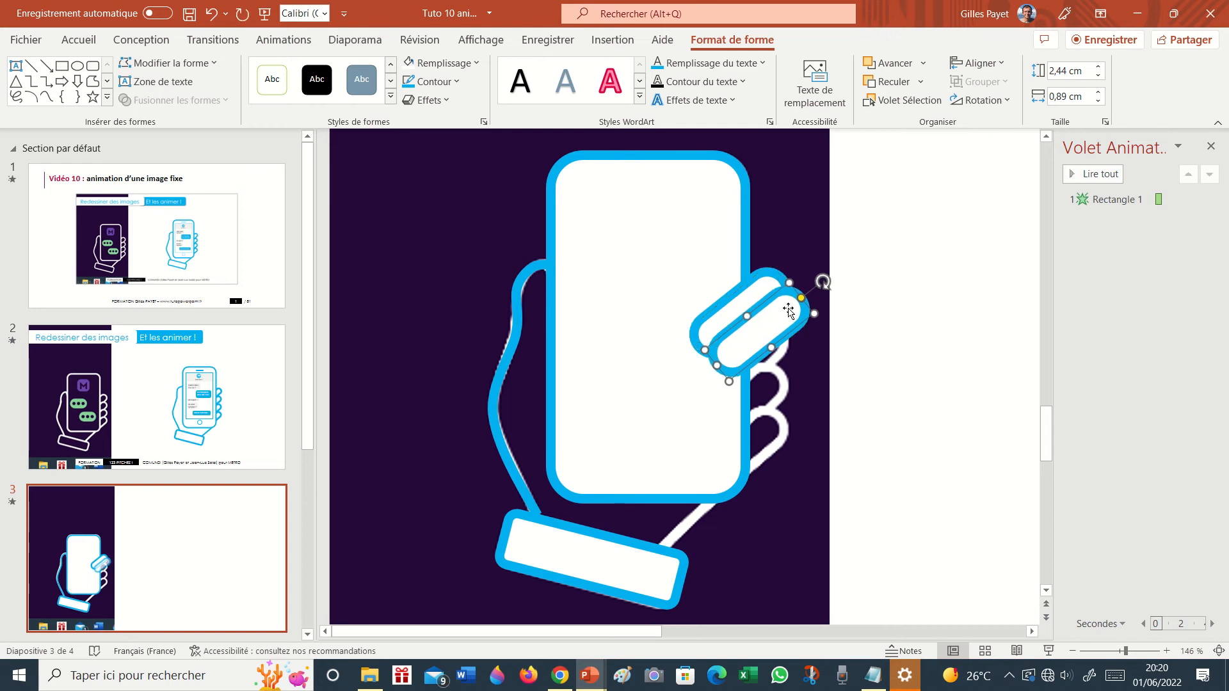
{"action": "left_click_drag", "start_coordinate": [789, 310], "coordinate": [766, 338]}
{"action": "key", "text": "ctrl+d"}
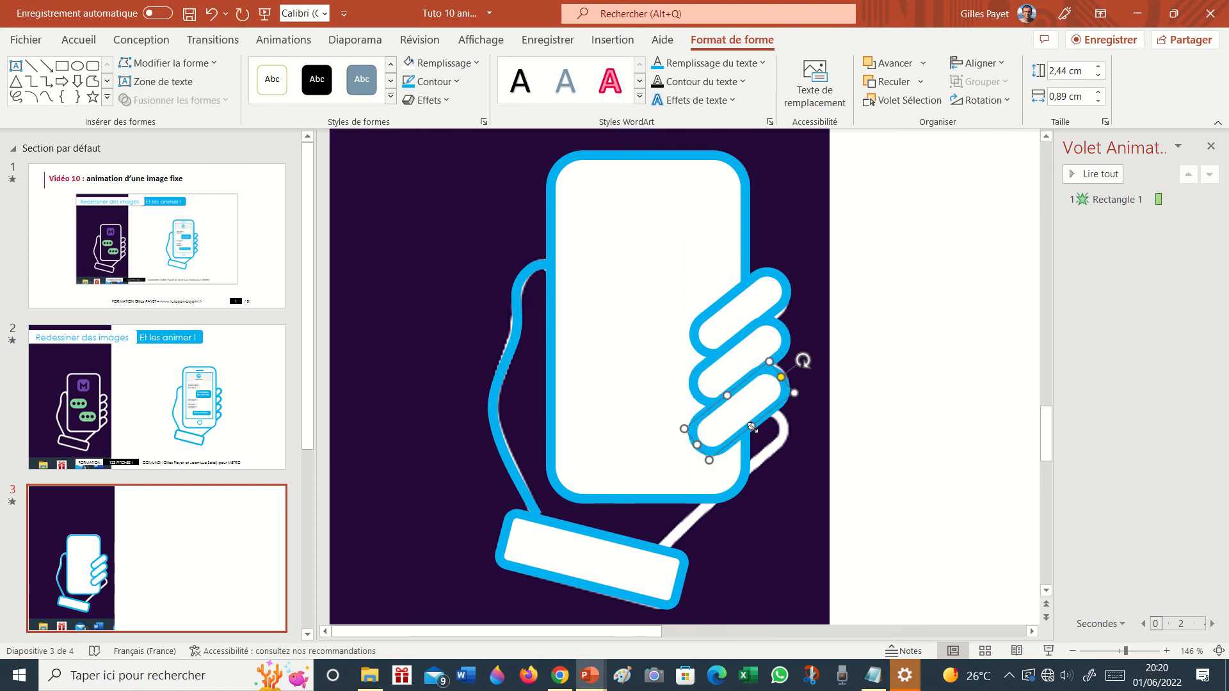
{"action": "left_click_drag", "start_coordinate": [758, 431], "coordinate": [749, 419]}
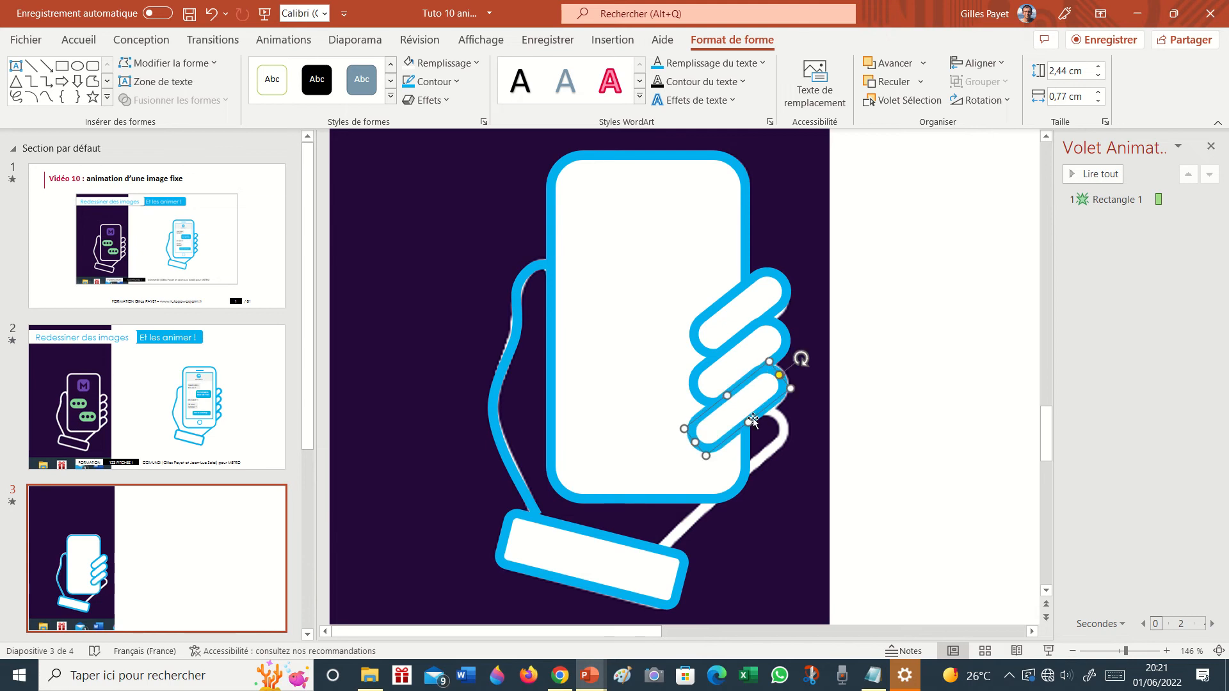
{"action": "key", "text": "ctrl+z"}
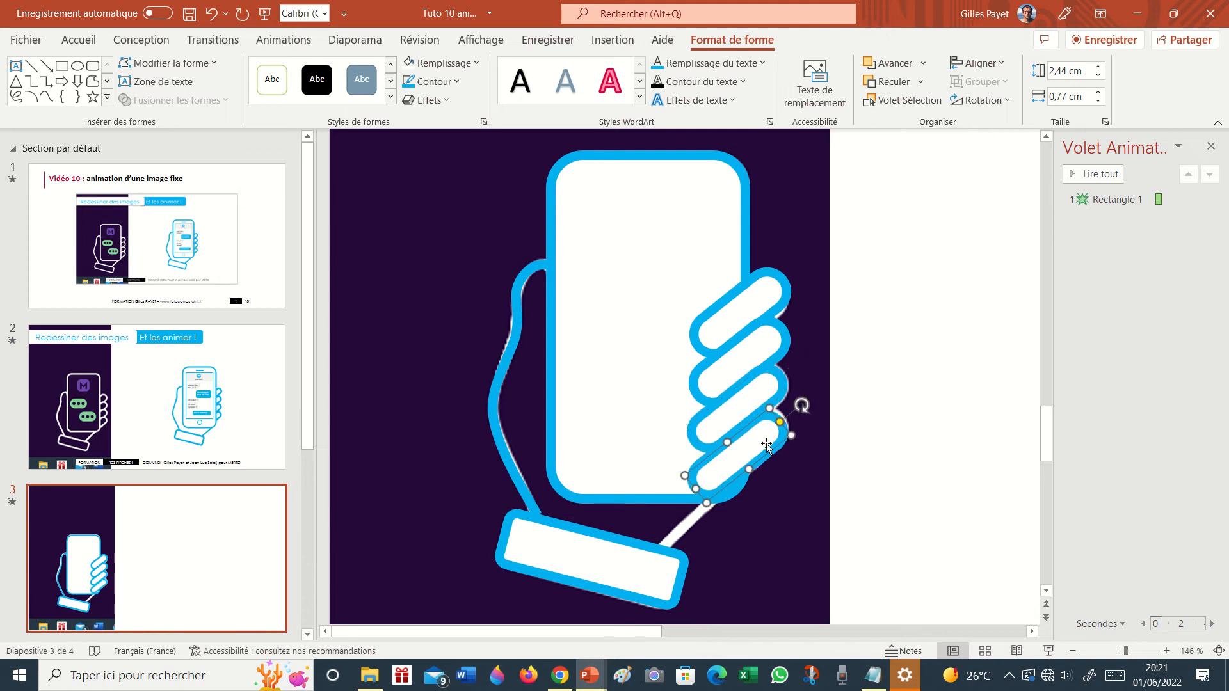
{"action": "left_click_drag", "start_coordinate": [769, 419], "coordinate": [773, 415]}
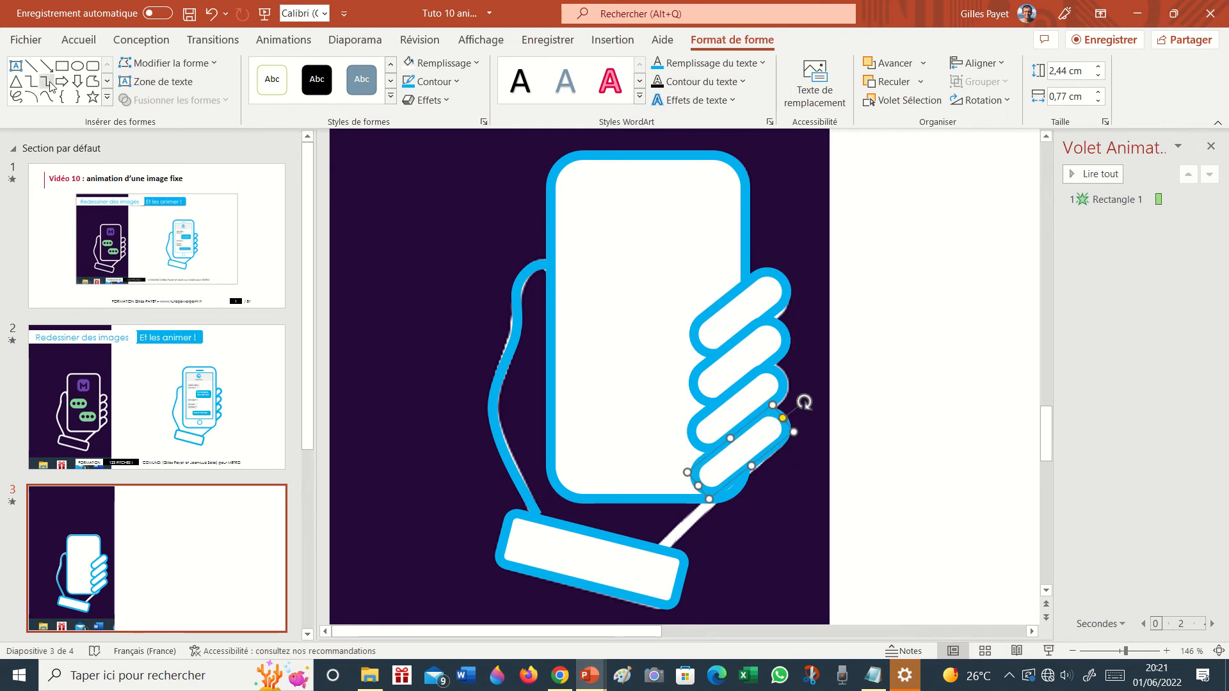
{"action": "left_click", "coordinate": [31, 67]}
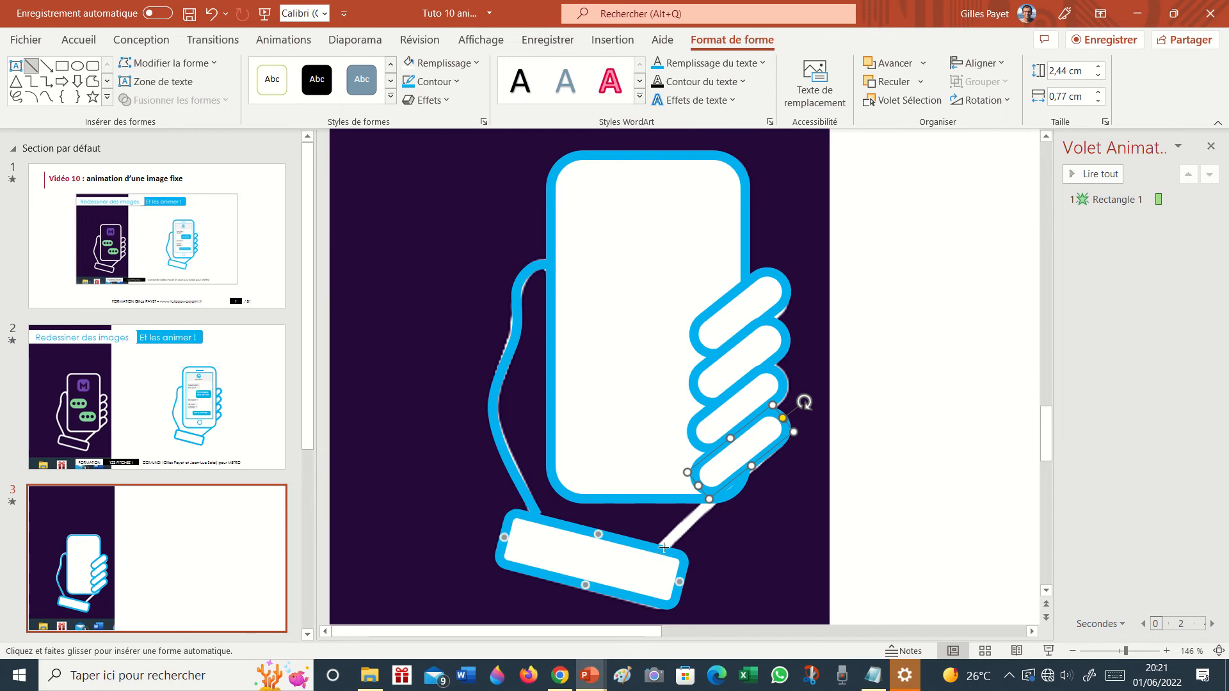
{"action": "left_click_drag", "start_coordinate": [664, 548], "coordinate": [753, 637]}
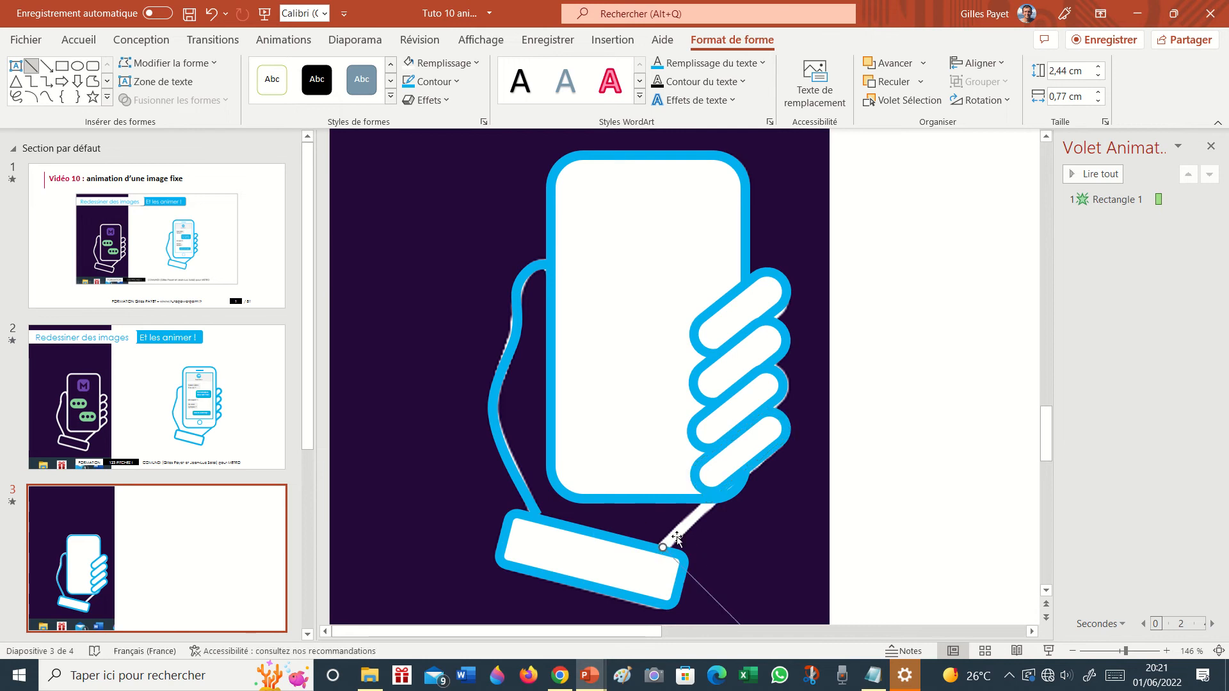
{"action": "left_click", "coordinate": [711, 497]}
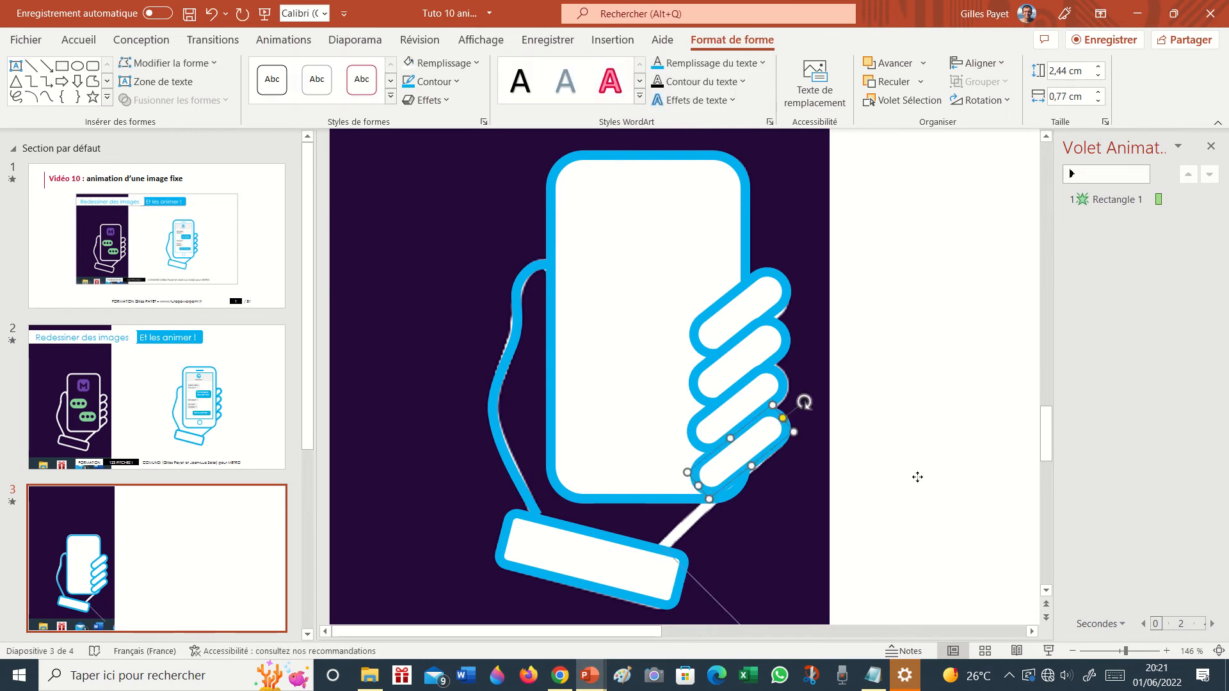
{"action": "left_click", "coordinate": [752, 521]}
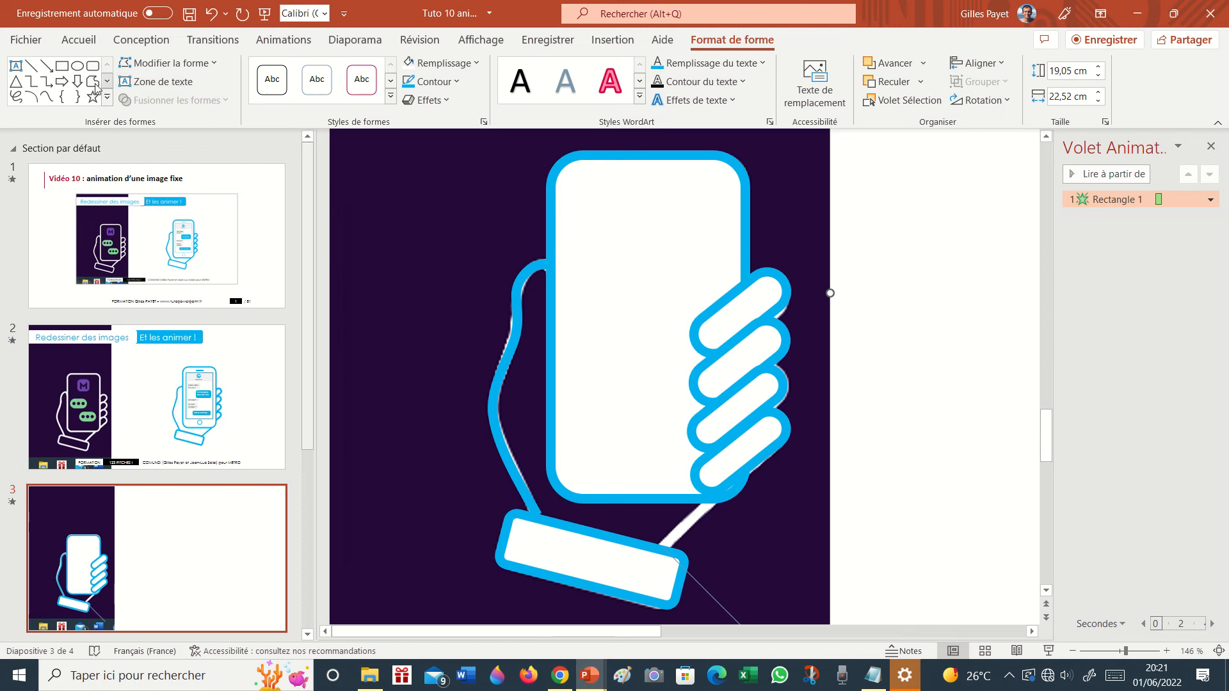
Draw a straight line about 1.1 by 1.2 cm from the cuff to the phone's lower edge, light blue and as thick as the thumb curve
{"action": "left_click", "coordinate": [30, 67]}
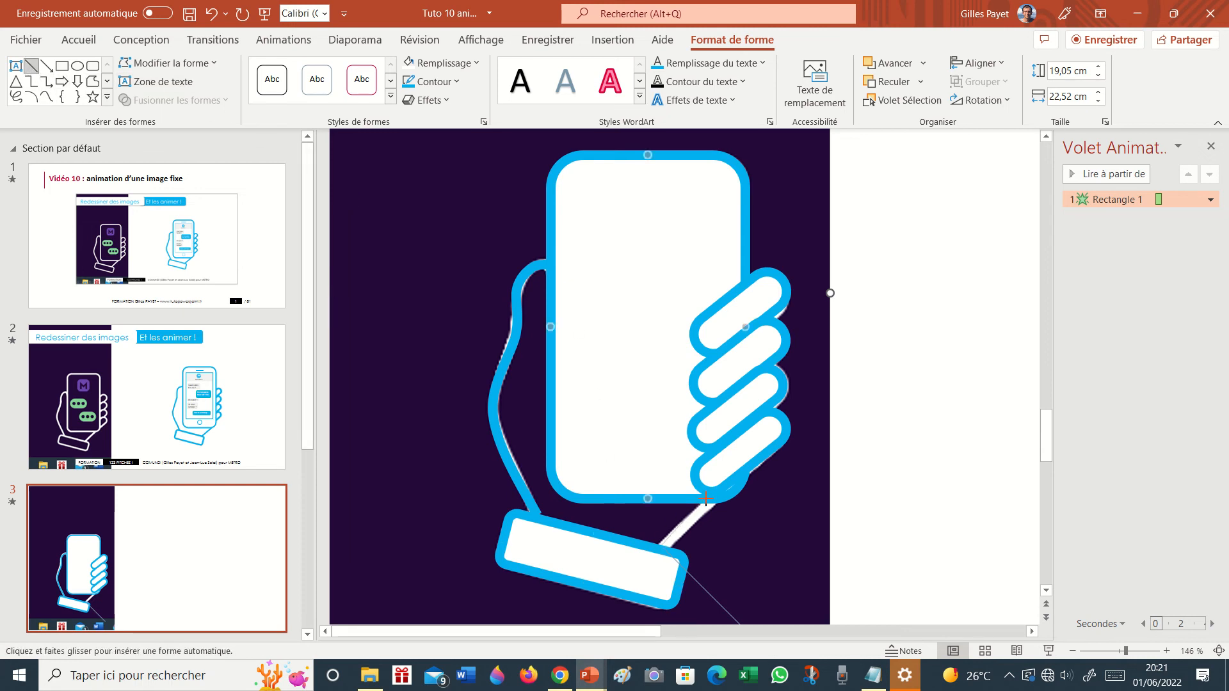
{"action": "left_click_drag", "start_coordinate": [659, 548], "coordinate": [713, 499]}
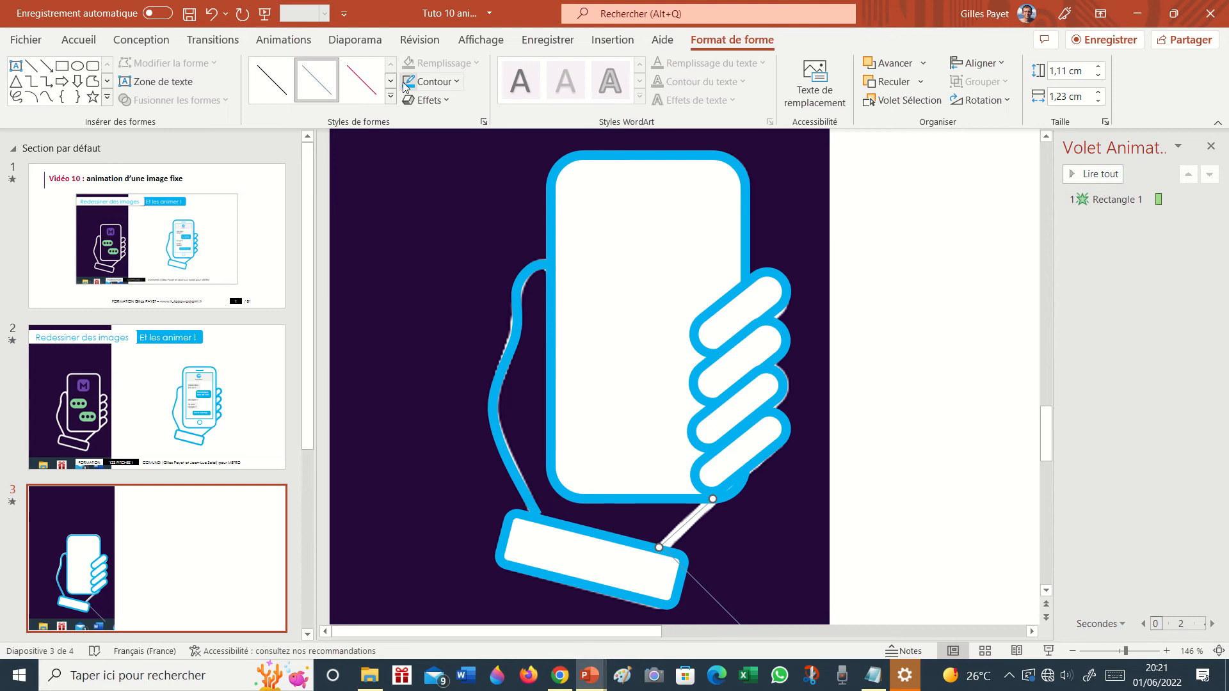
{"action": "left_click", "coordinate": [452, 82]}
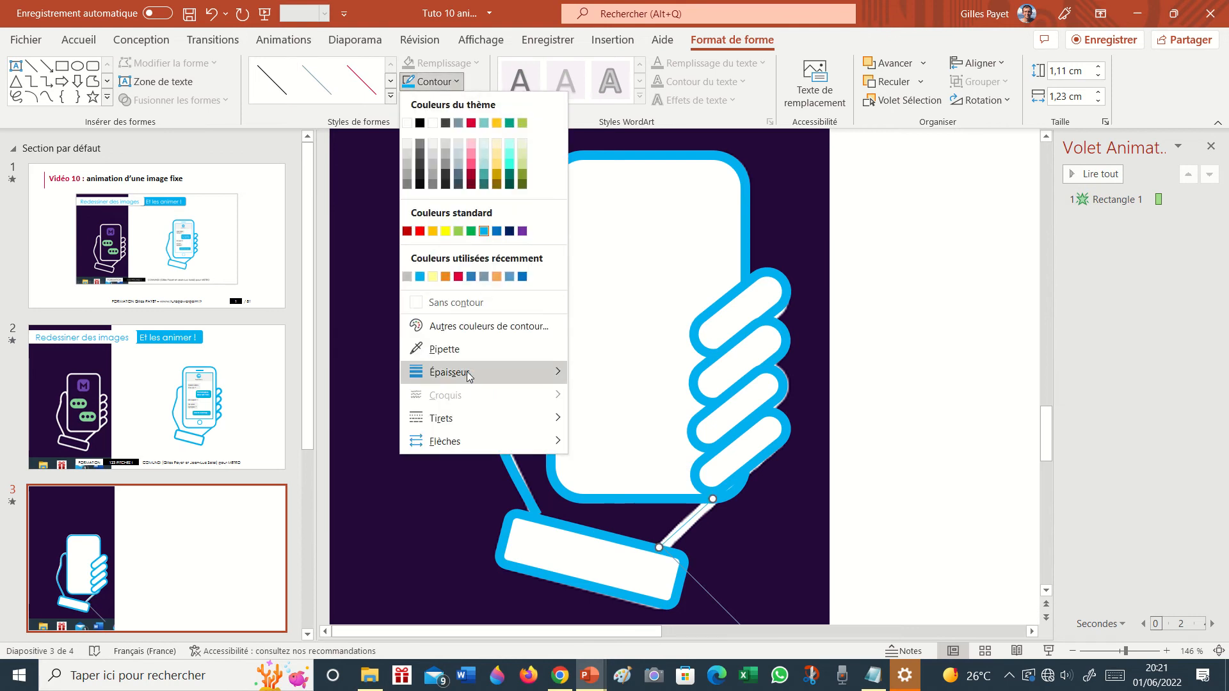
{"action": "mouse_move", "coordinate": [451, 372]}
{"action": "left_click", "coordinate": [631, 538]}
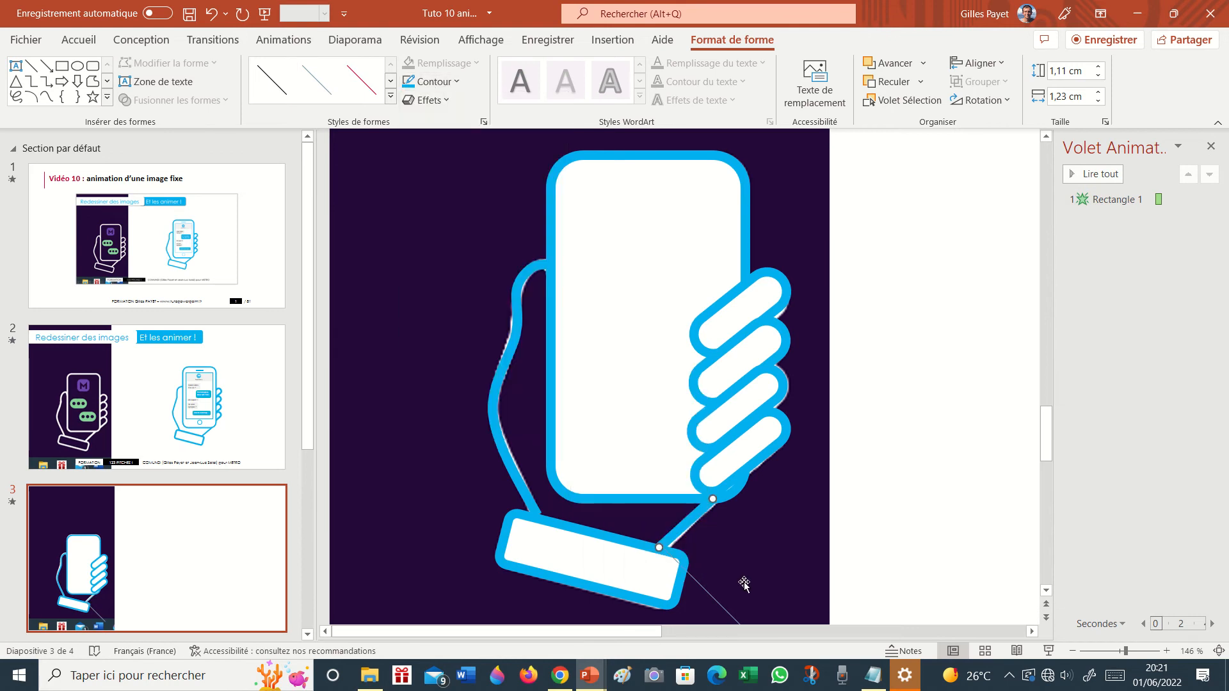
Delete the stray thin line beside the cuff and move all the redrawn shapes together onto the empty white area beside the picture
{"action": "left_click", "coordinate": [715, 599]}
{"action": "key", "text": "Delete"}
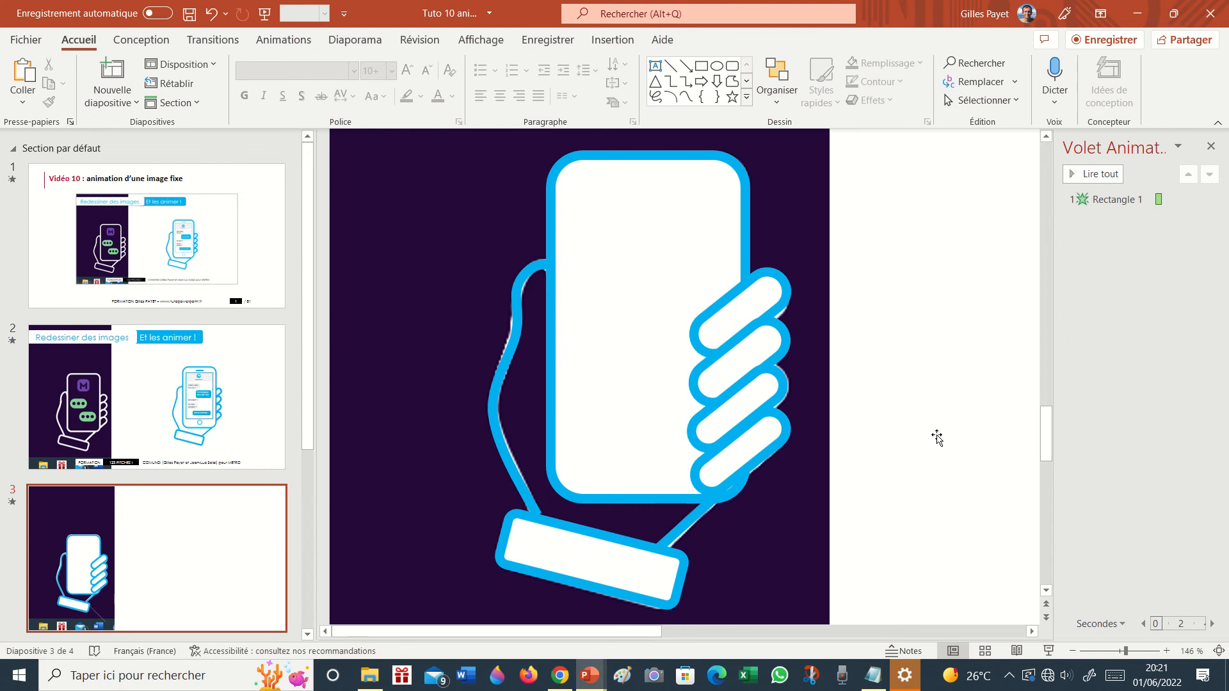
{"action": "scroll", "coordinate": [892, 349], "scroll_direction": "down", "scroll_amount": 7}
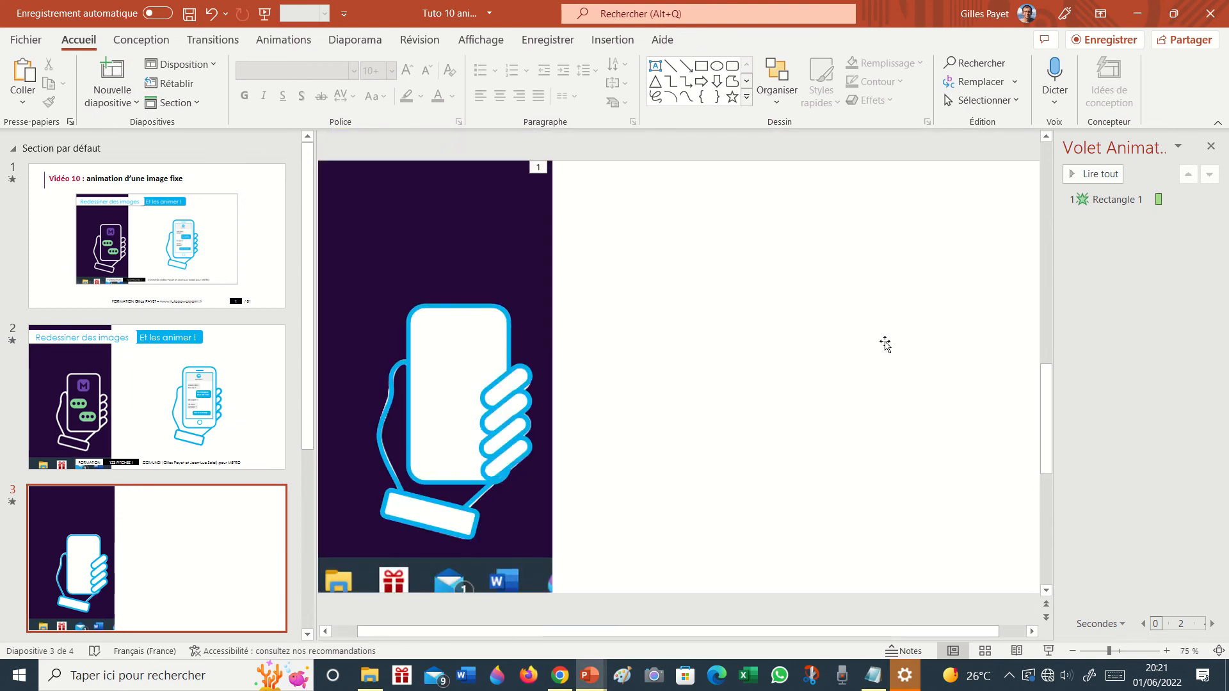
{"action": "scroll", "coordinate": [885, 345], "scroll_direction": "down", "scroll_amount": 1}
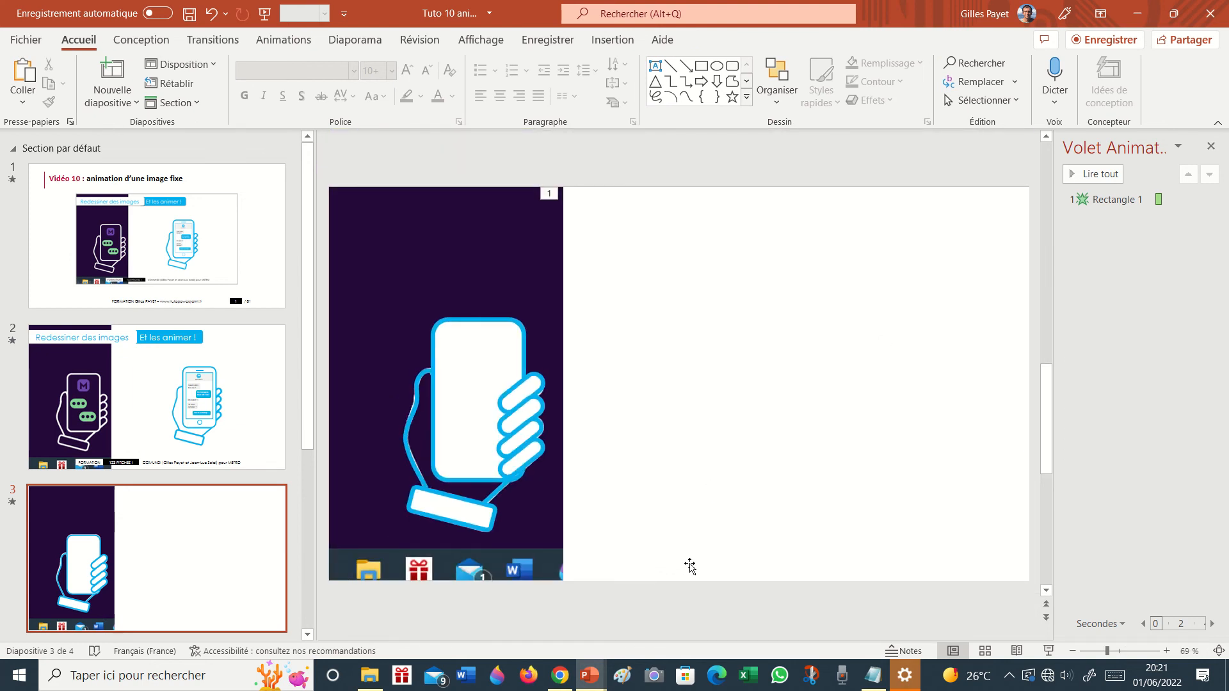
{"action": "mouse_move", "coordinate": [674, 611]}
{"action": "left_mouse_down"}
{"action": "mouse_move", "coordinate": [419, 357]}
{"action": "mouse_move", "coordinate": [368, 270]}
{"action": "left_mouse_up"}
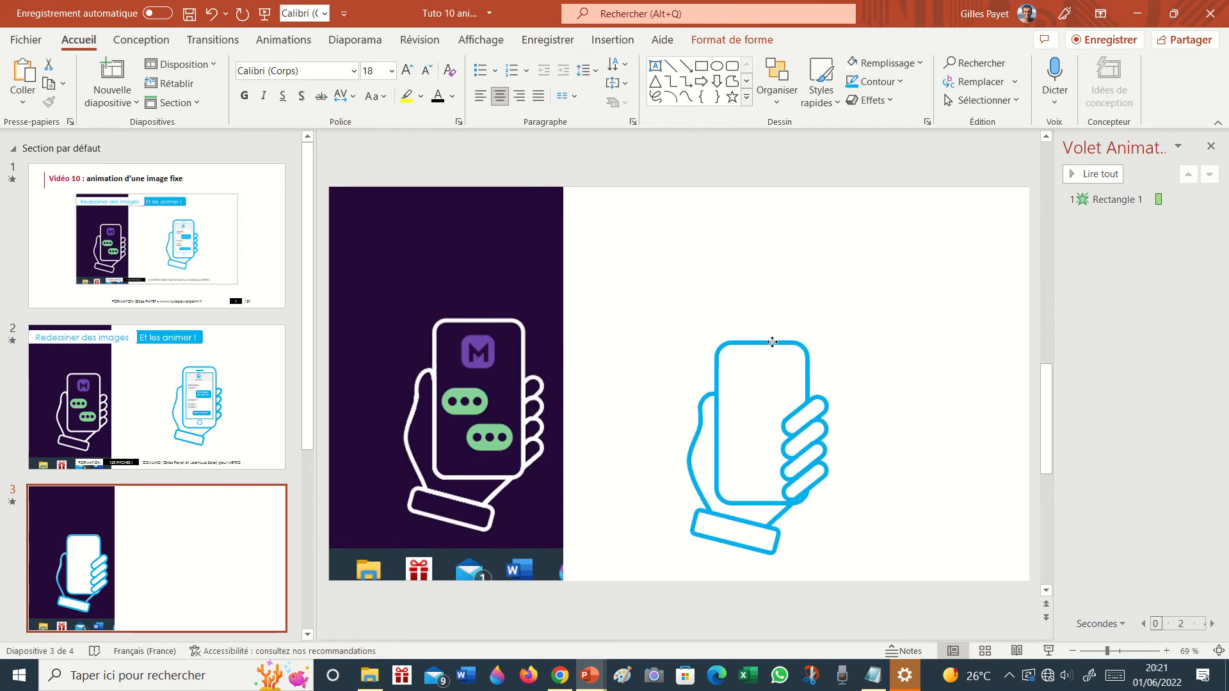
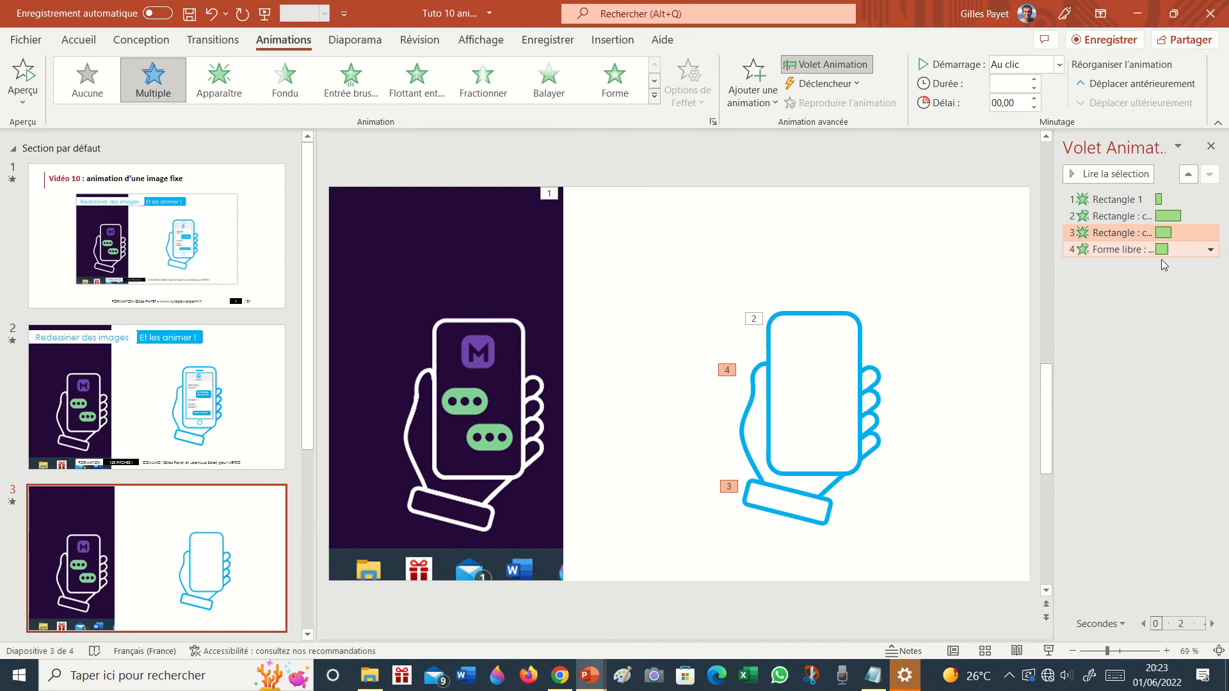
Set the cuff and thumb curve animations to start after the previous one, and play the slide show to check them
{"action": "left_click", "coordinate": [1211, 249]}
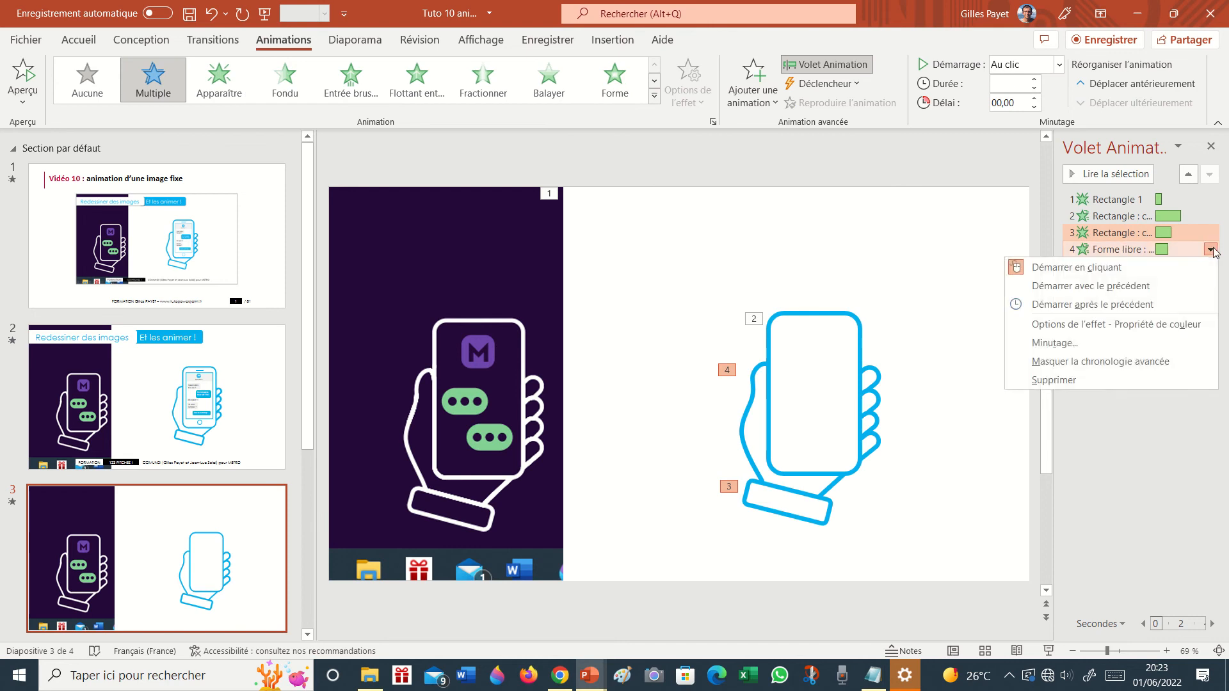
{"action": "left_click", "coordinate": [1146, 302]}
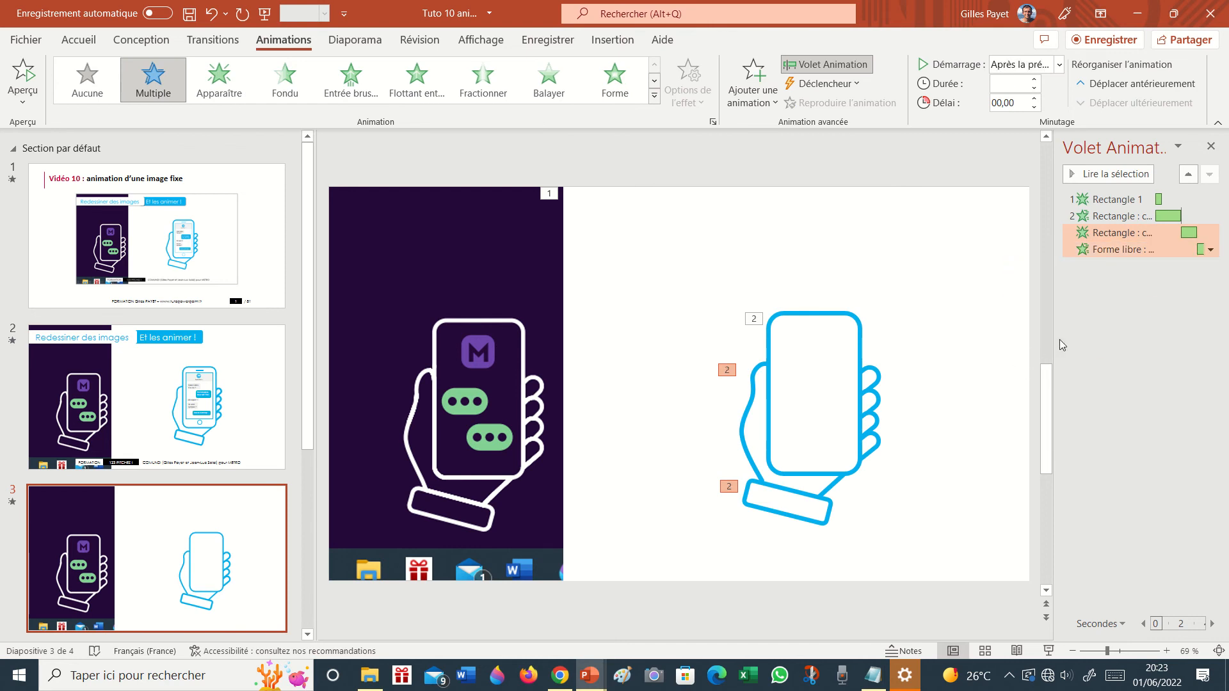
{"action": "left_click", "coordinate": [1050, 651]}
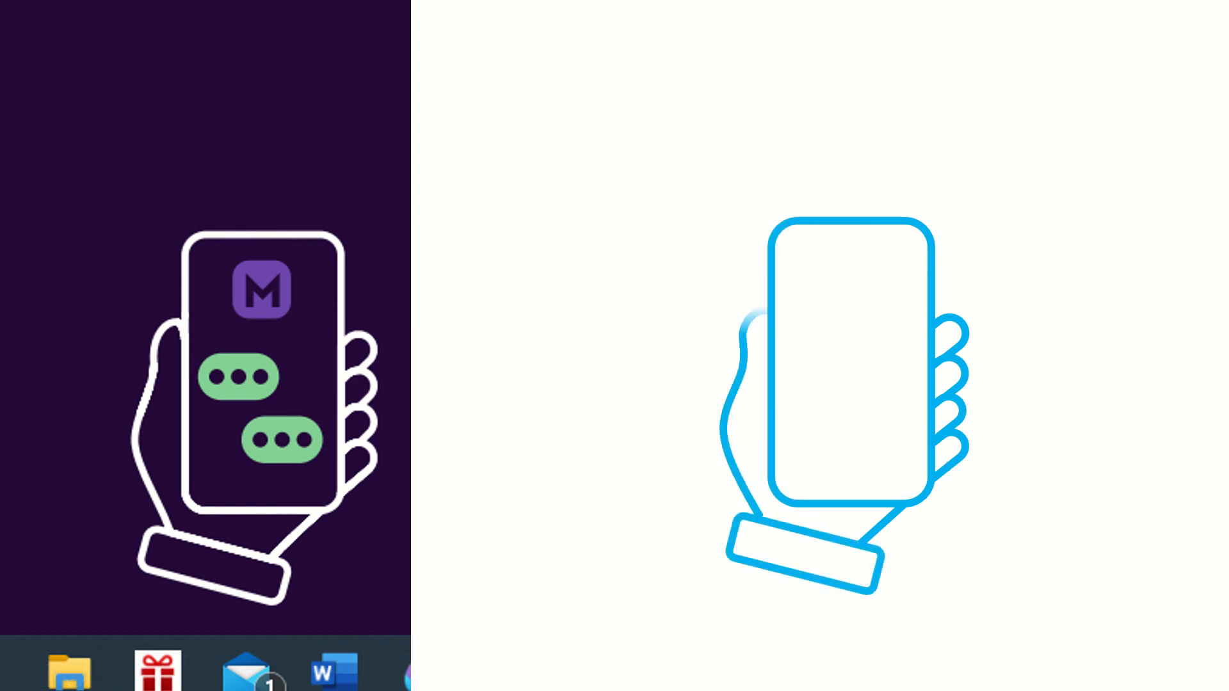
{"action": "key", "text": "Escape"}
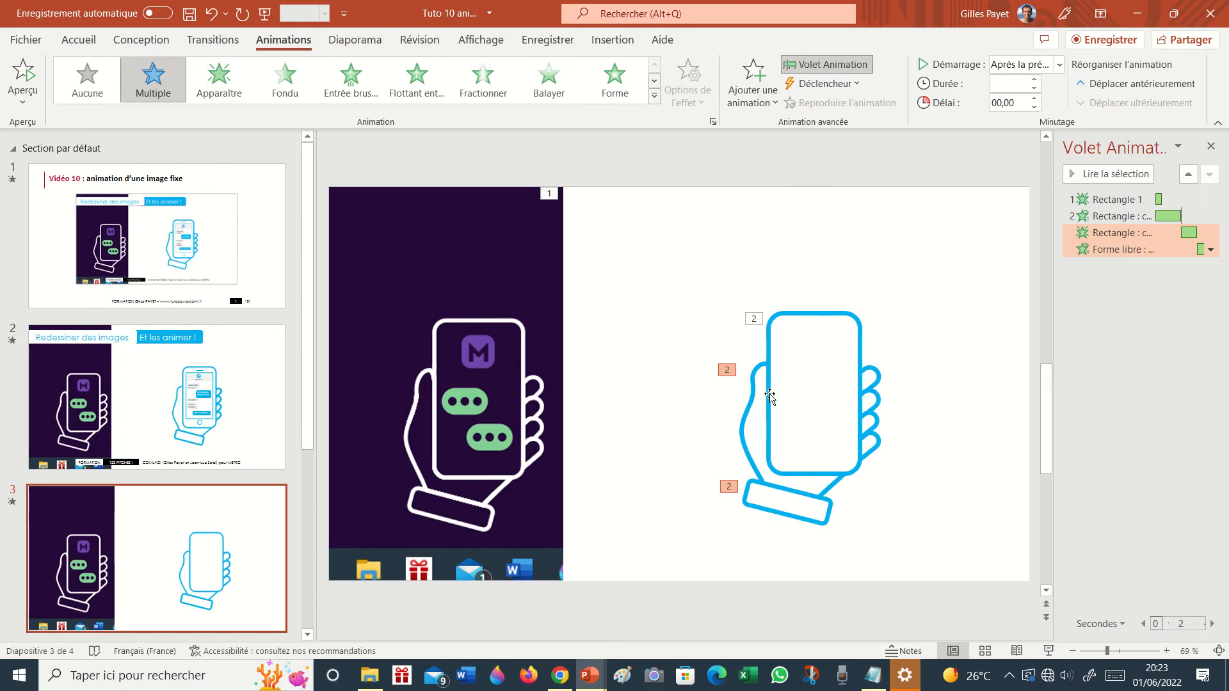
Set the duration of the thumb curve's Wipe animation to 0.50 seconds
{"action": "left_click", "coordinate": [754, 395]}
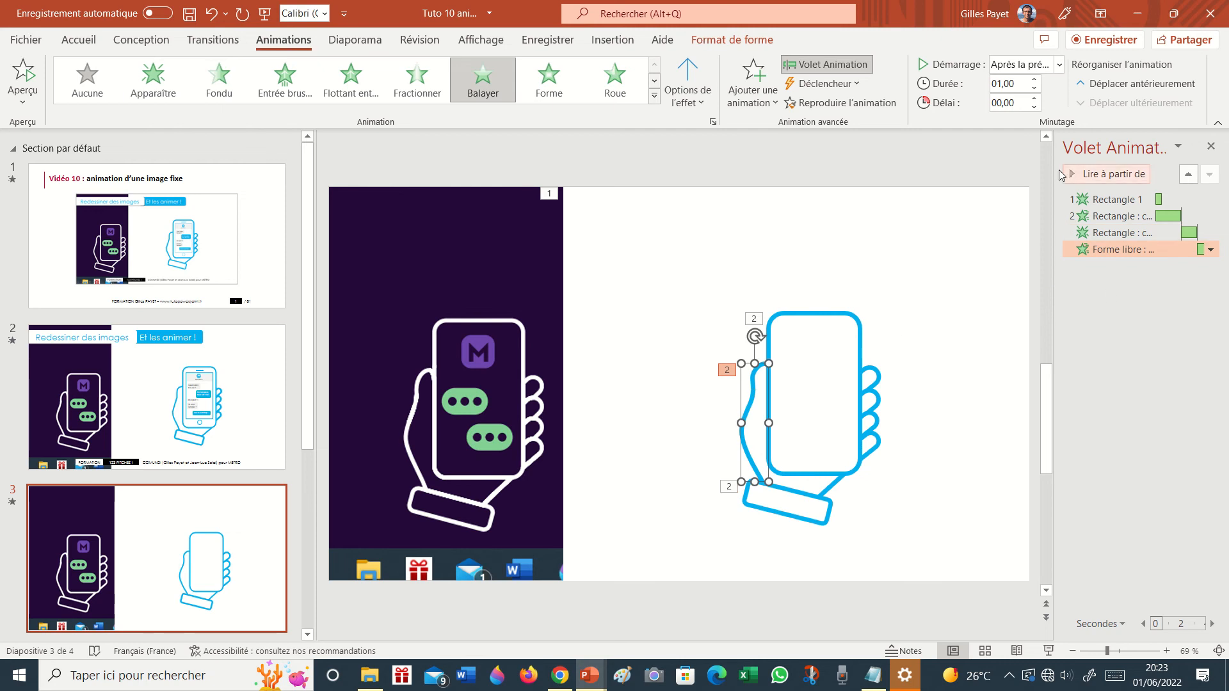
{"action": "left_click", "coordinate": [1036, 88]}
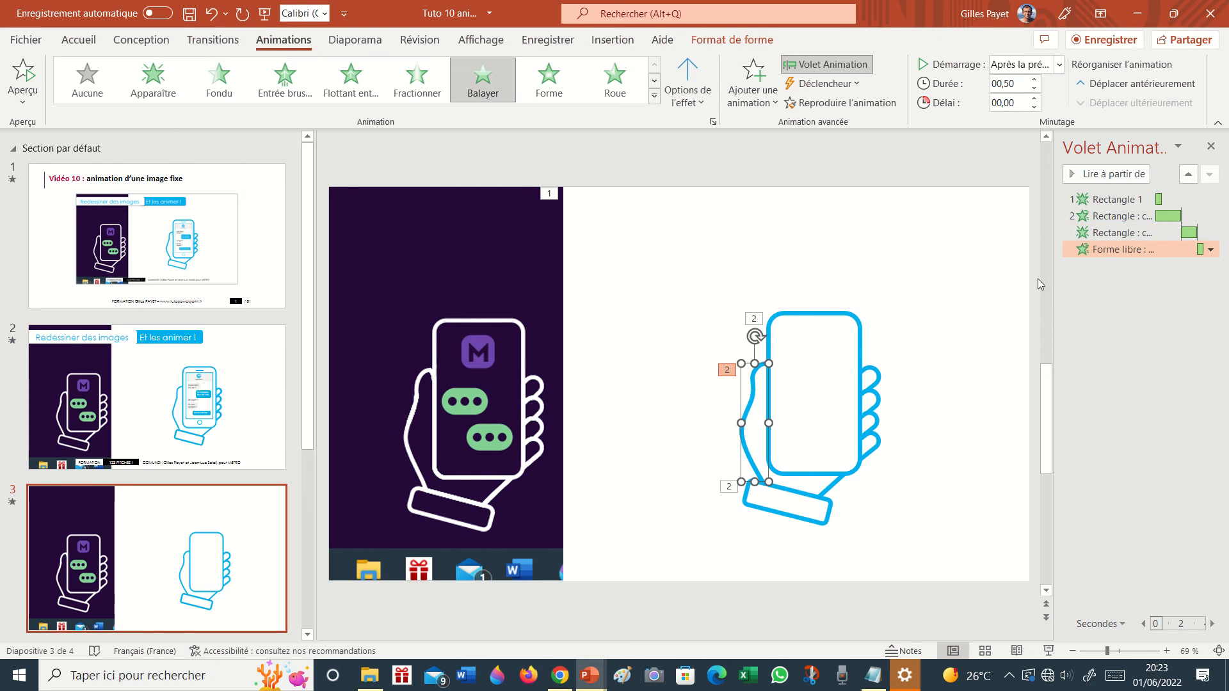
Apply a Wipe entrance animation to the uppermost finger, and then to the other three fingers together
{"action": "left_click", "coordinate": [878, 375]}
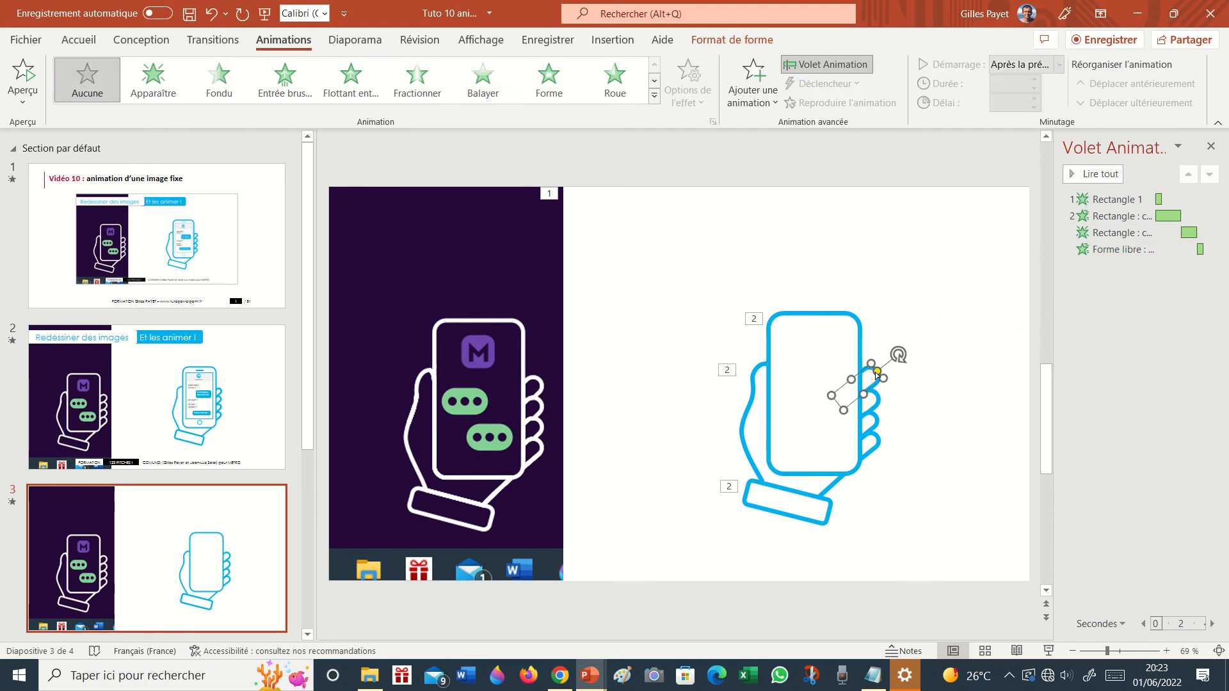
{"action": "left_click", "coordinate": [484, 87]}
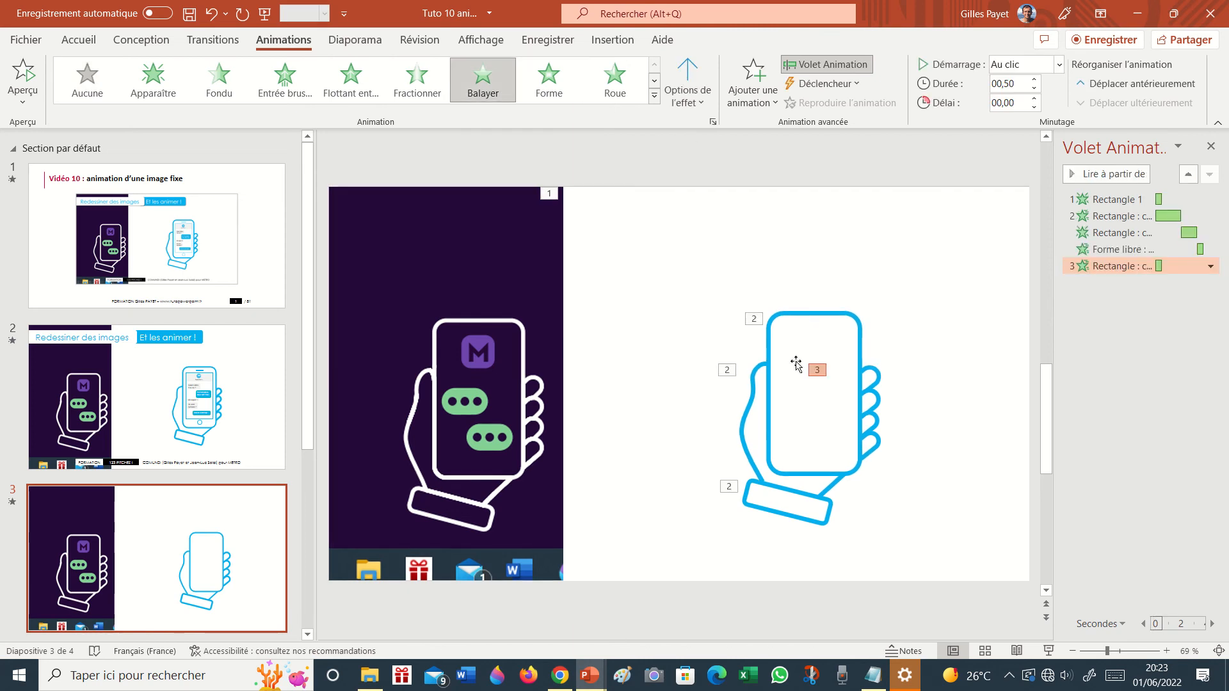
{"action": "left_click", "coordinate": [877, 399]}
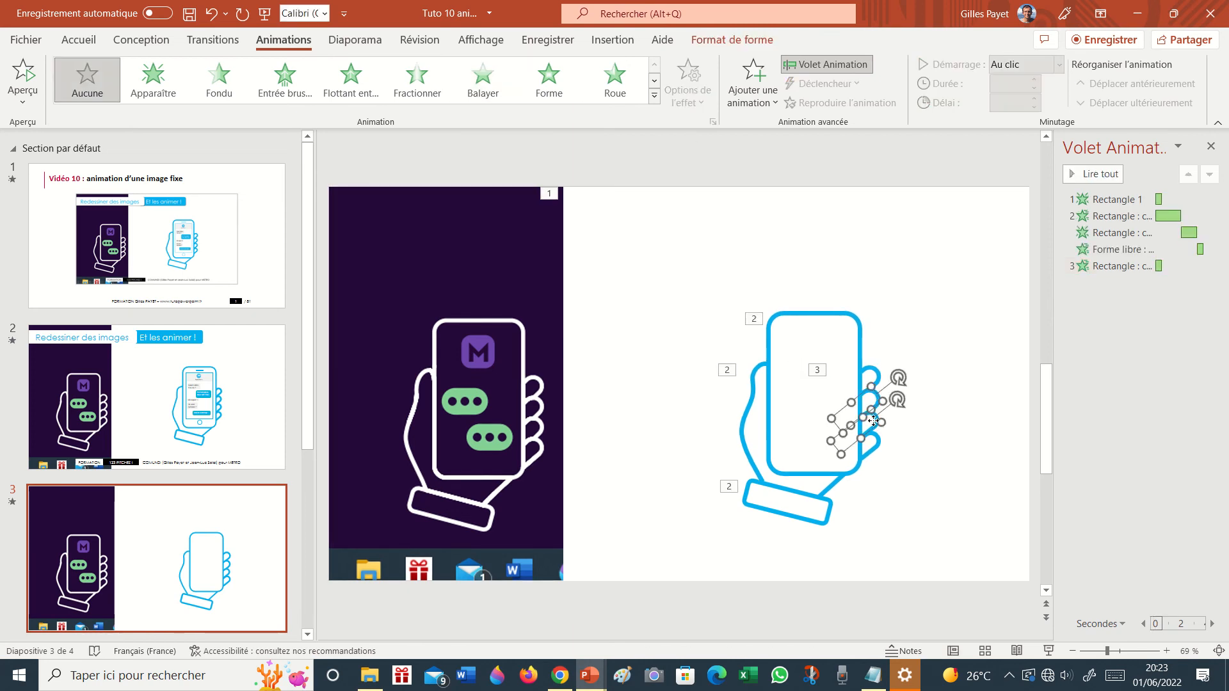
{"action": "left_click", "coordinate": [876, 446], "text": "shift"}
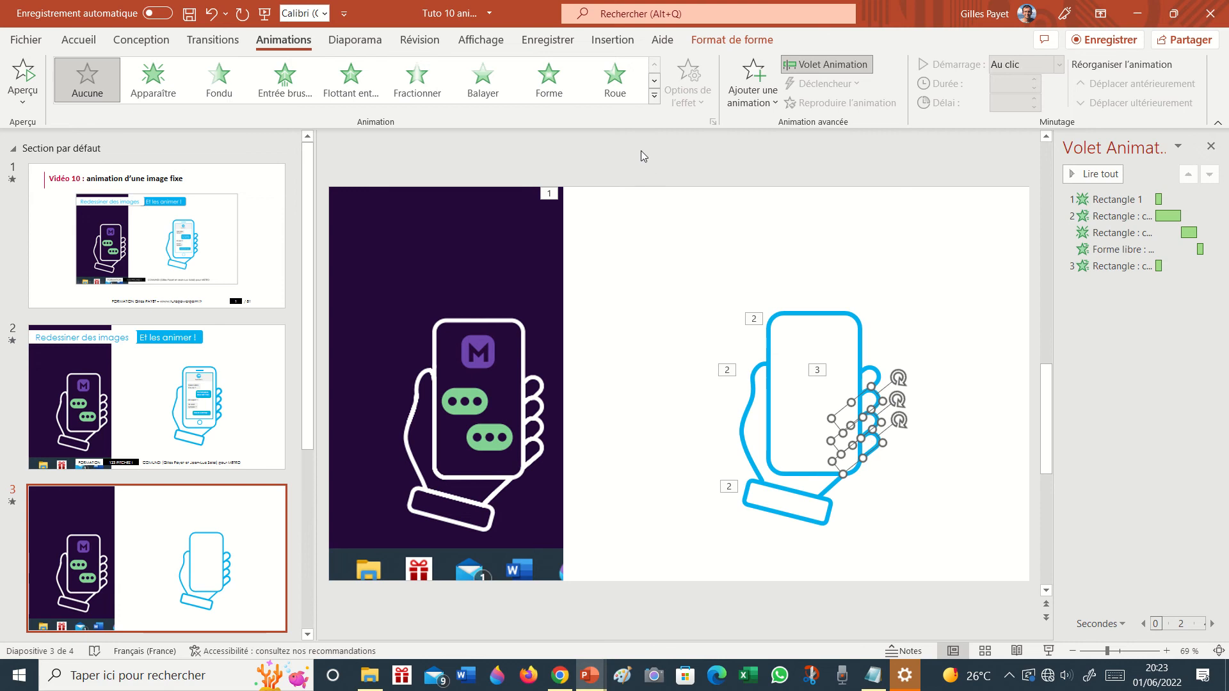
{"action": "left_click", "coordinate": [502, 91]}
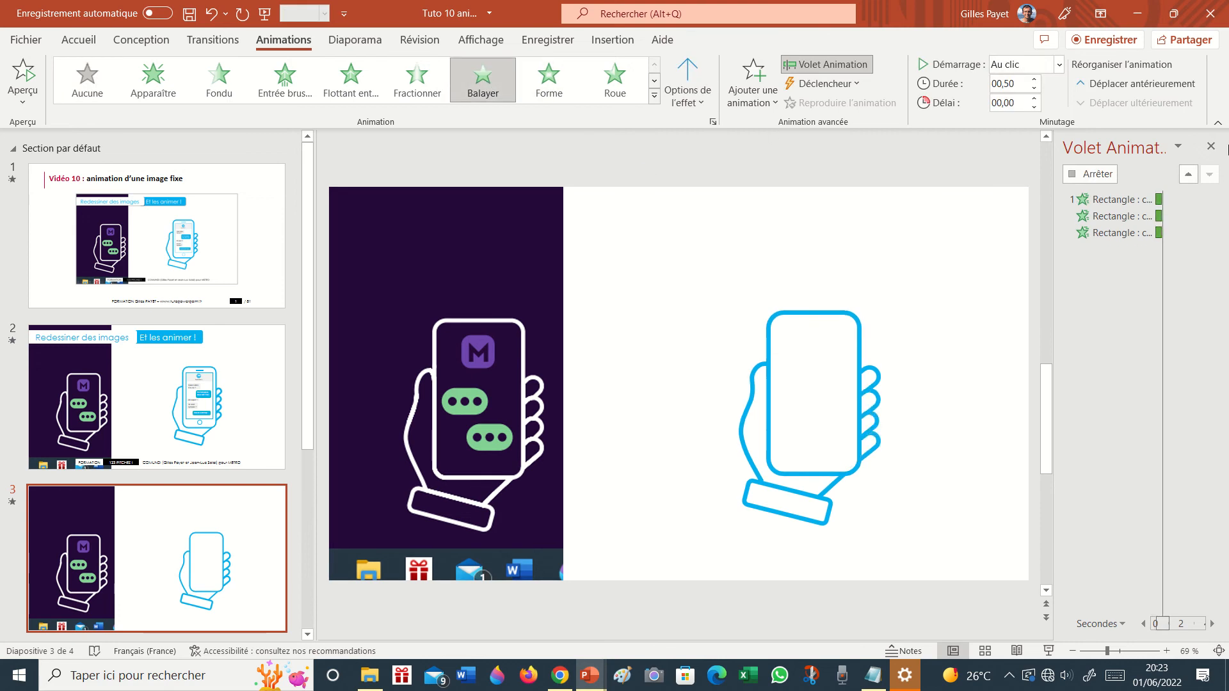
Set the Wipe animations of all four fingers to start after the previous one
{"action": "left_click", "coordinate": [1210, 316]}
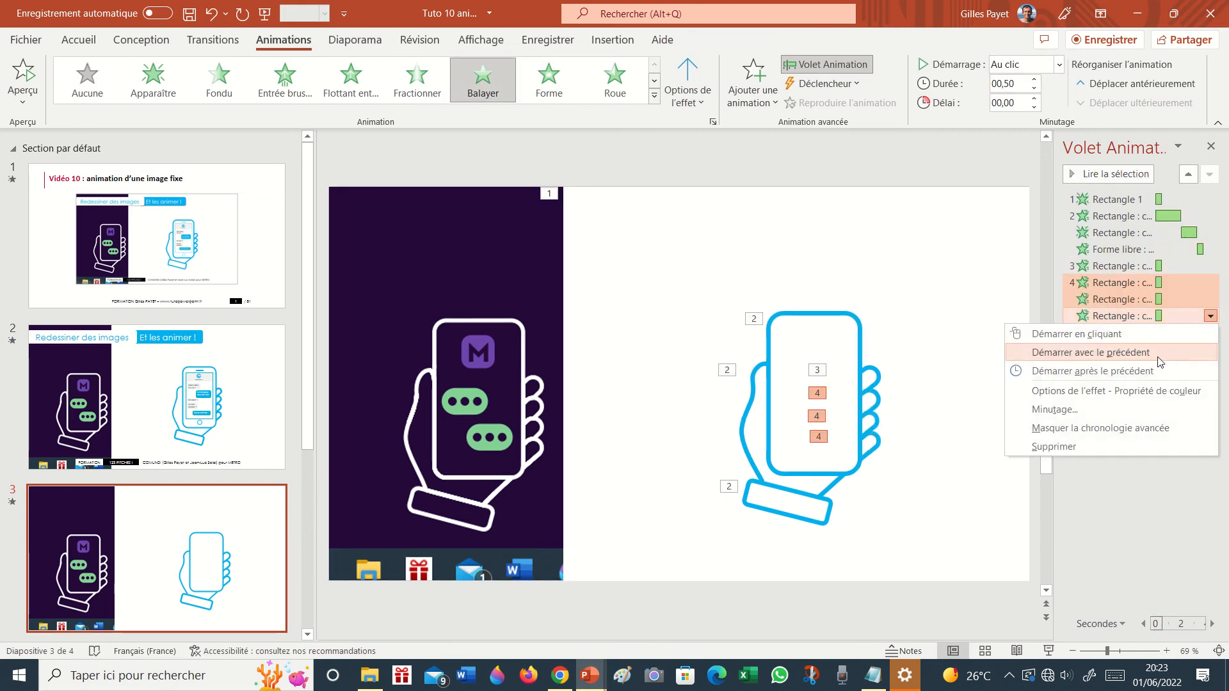
{"action": "left_click", "coordinate": [1141, 376]}
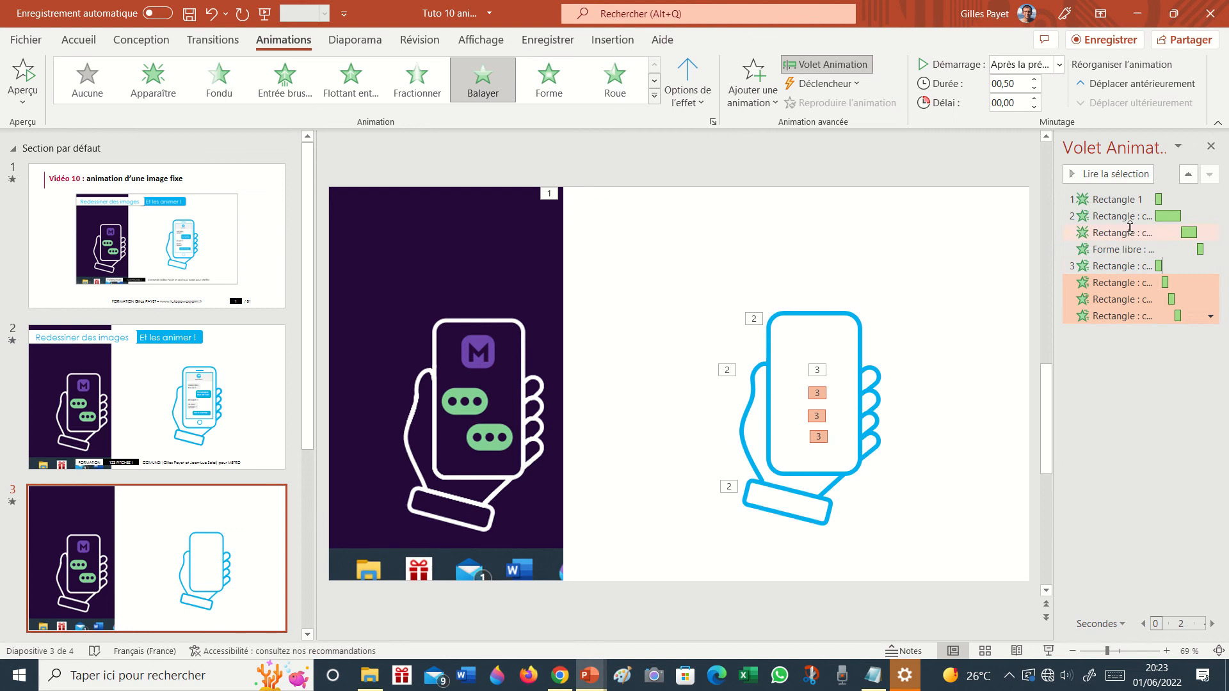
{"action": "left_click", "coordinate": [1210, 268]}
{"action": "left_click", "coordinate": [1210, 268]}
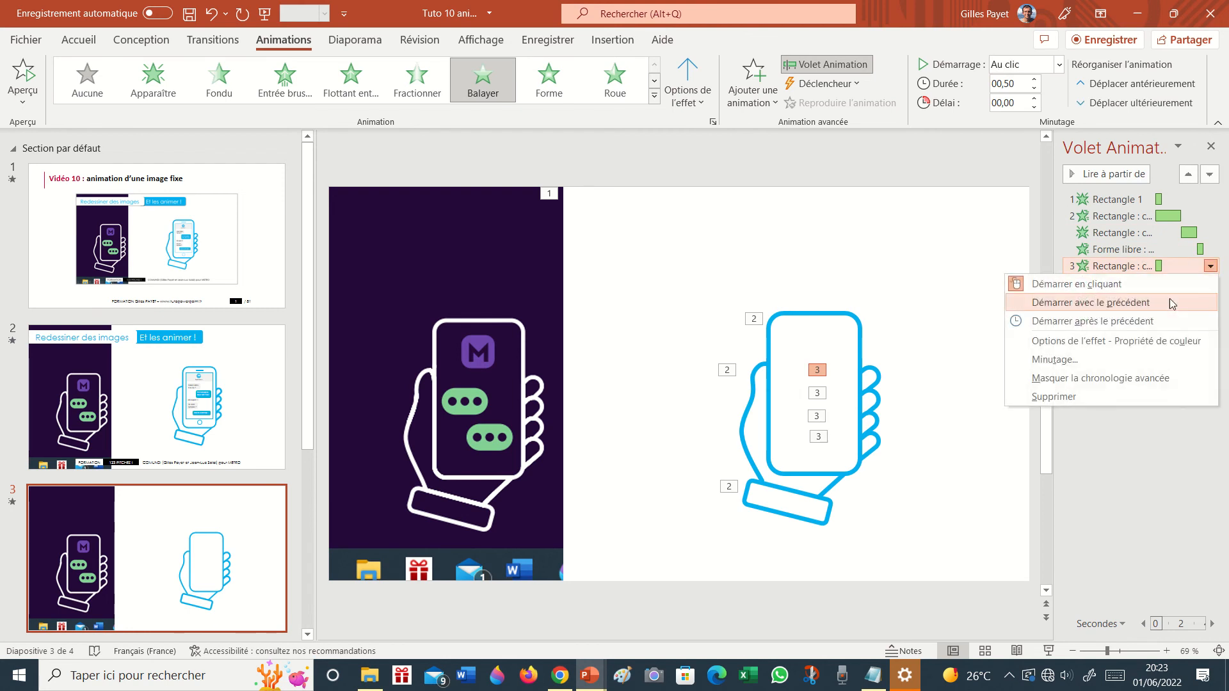
{"action": "left_click", "coordinate": [1140, 322]}
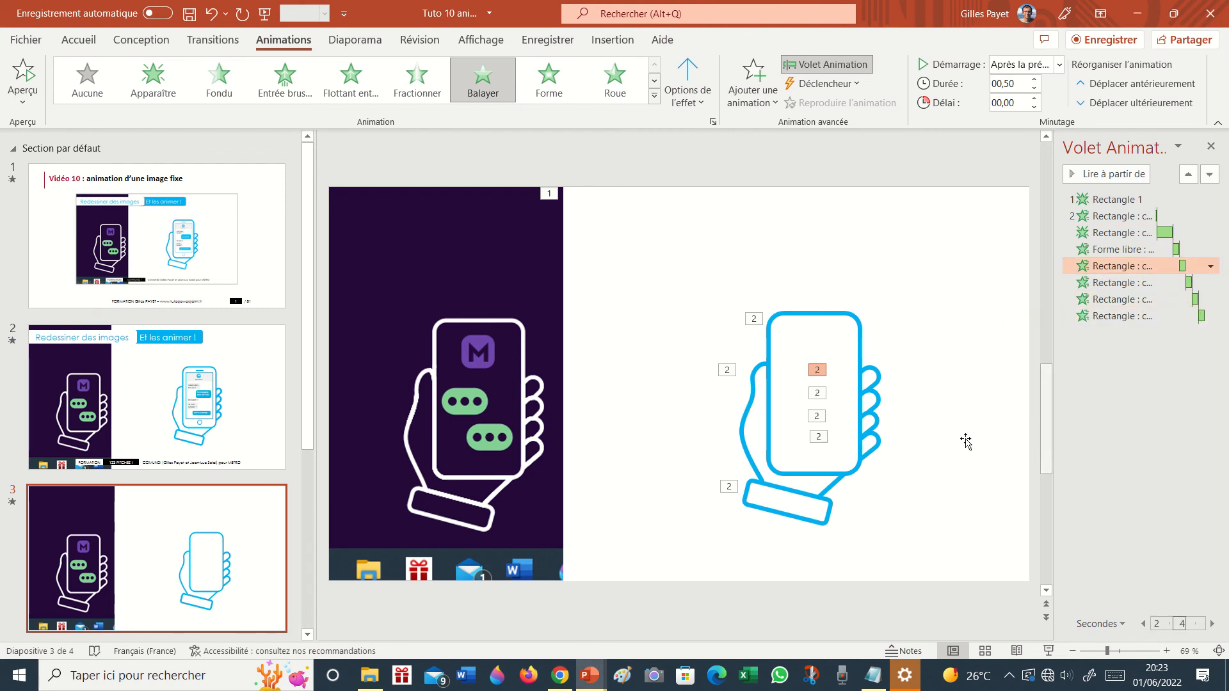
Apply a Wipe entrance from the top to the short line between phone and cuff, starting after the previous animation
{"action": "left_click", "coordinate": [836, 482]}
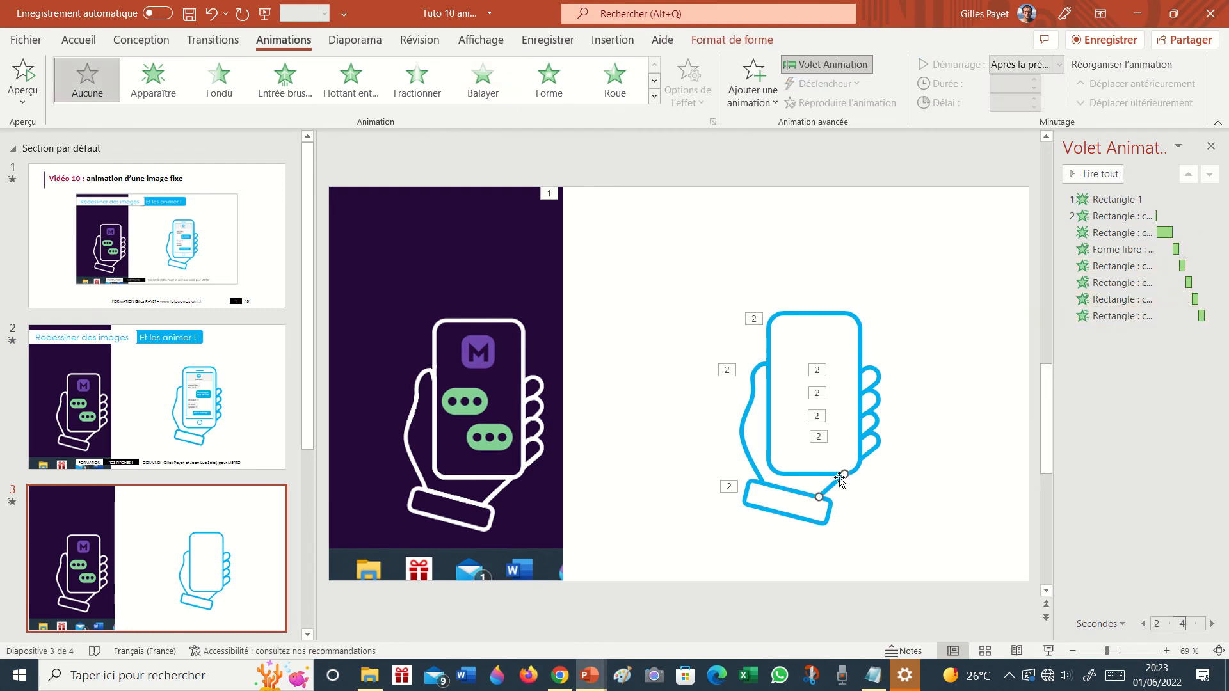
{"action": "left_click", "coordinate": [483, 80]}
{"action": "left_click", "coordinate": [687, 83]}
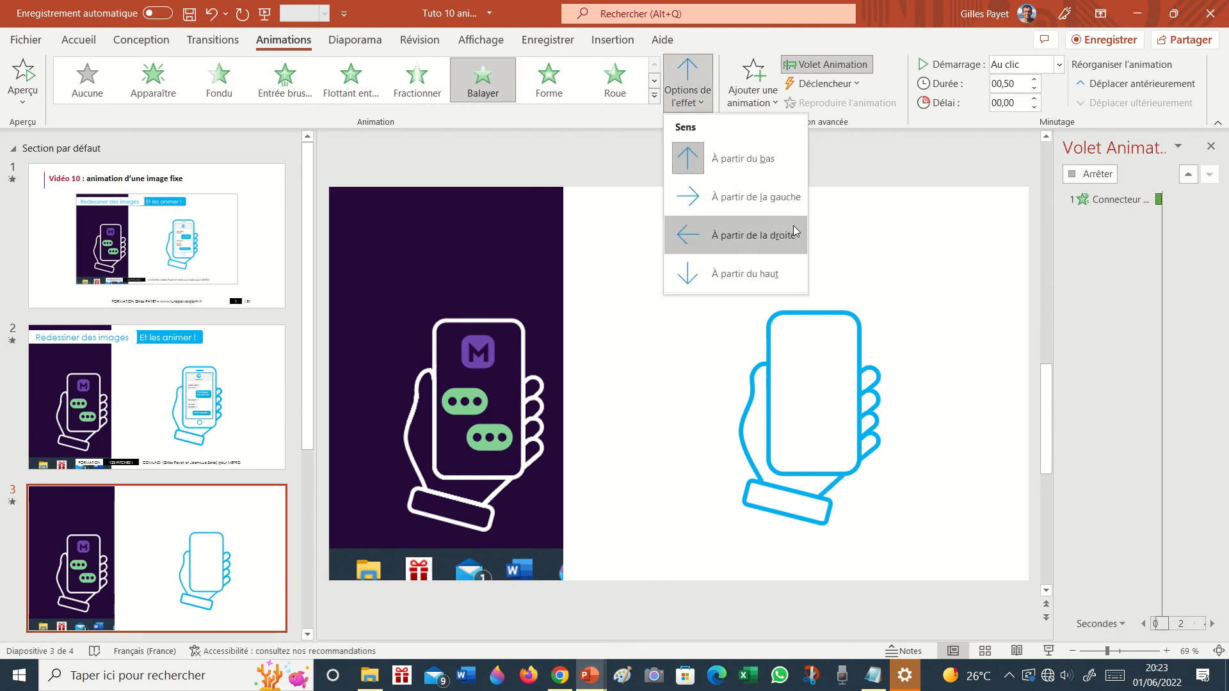
{"action": "left_click", "coordinate": [760, 273]}
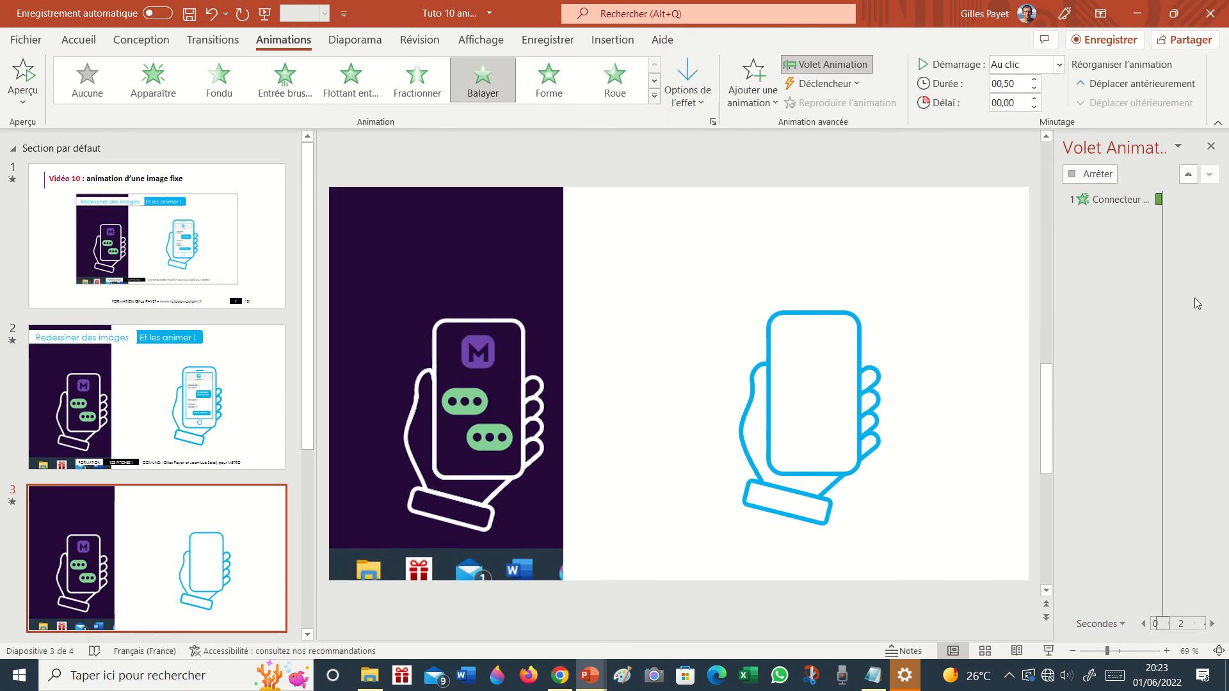
{"action": "left_click", "coordinate": [1211, 332]}
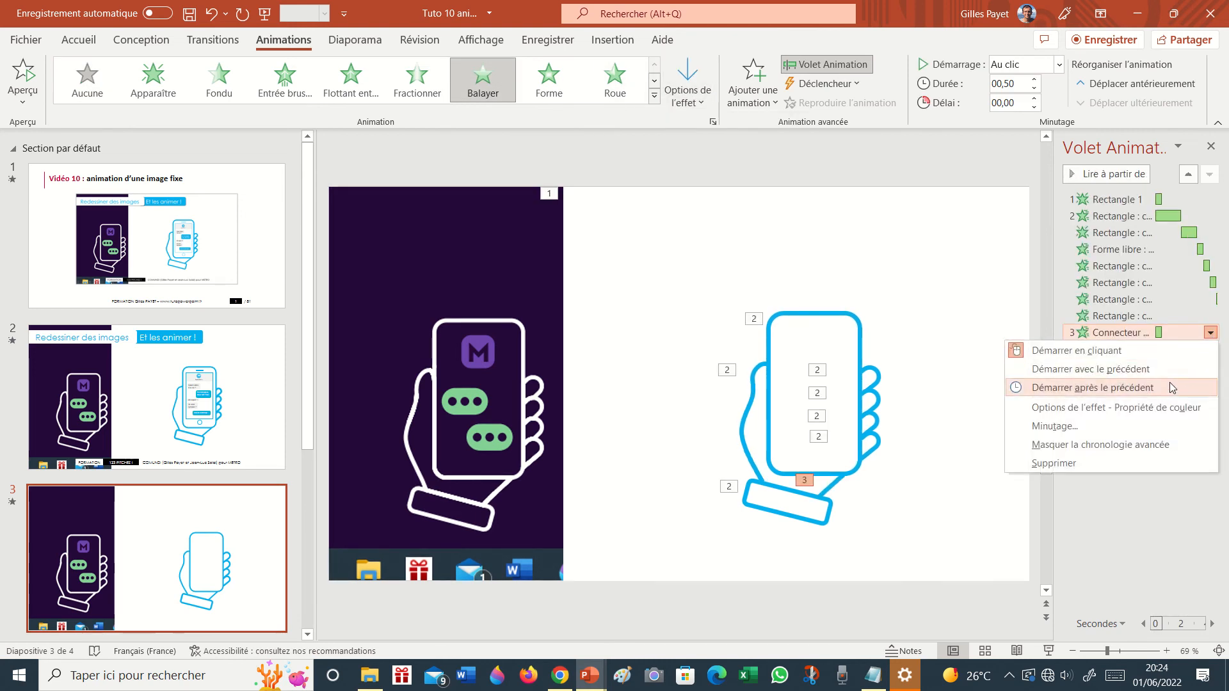
{"action": "left_click", "coordinate": [1170, 382]}
{"action": "left_click", "coordinate": [1175, 382]}
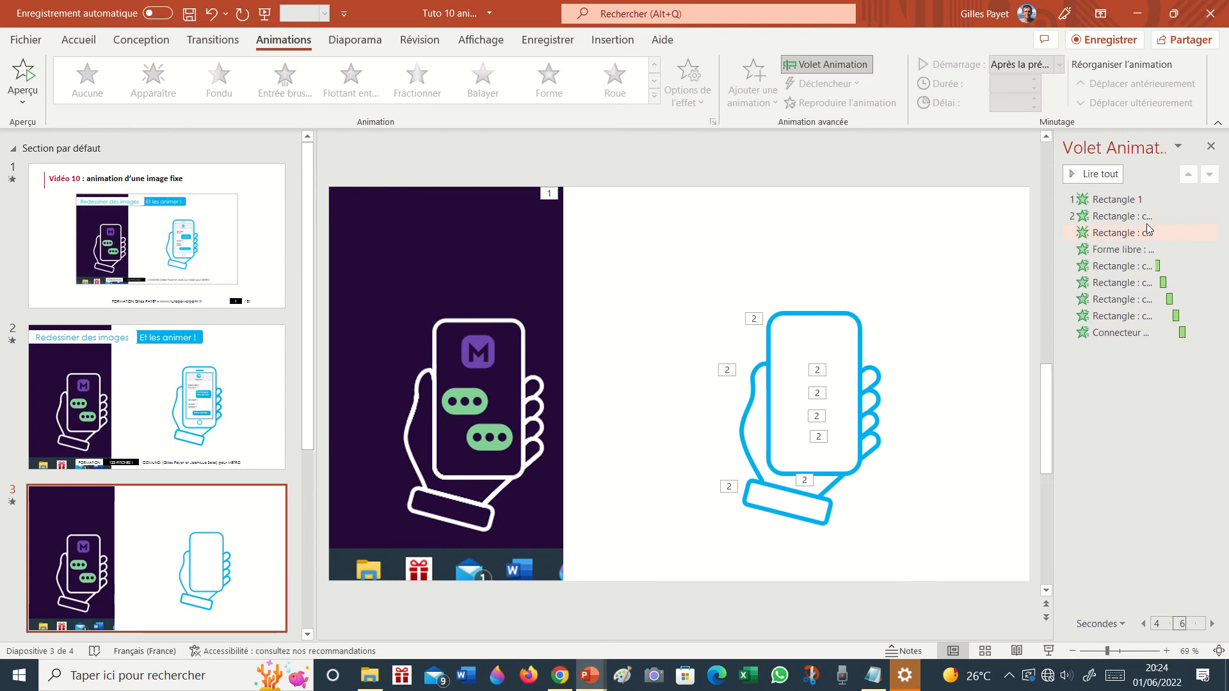
Play the slide show to check the animation sequence of the redrawn hand and phone
{"action": "left_click", "coordinate": [1156, 202]}
{"action": "left_click", "coordinate": [996, 251]}
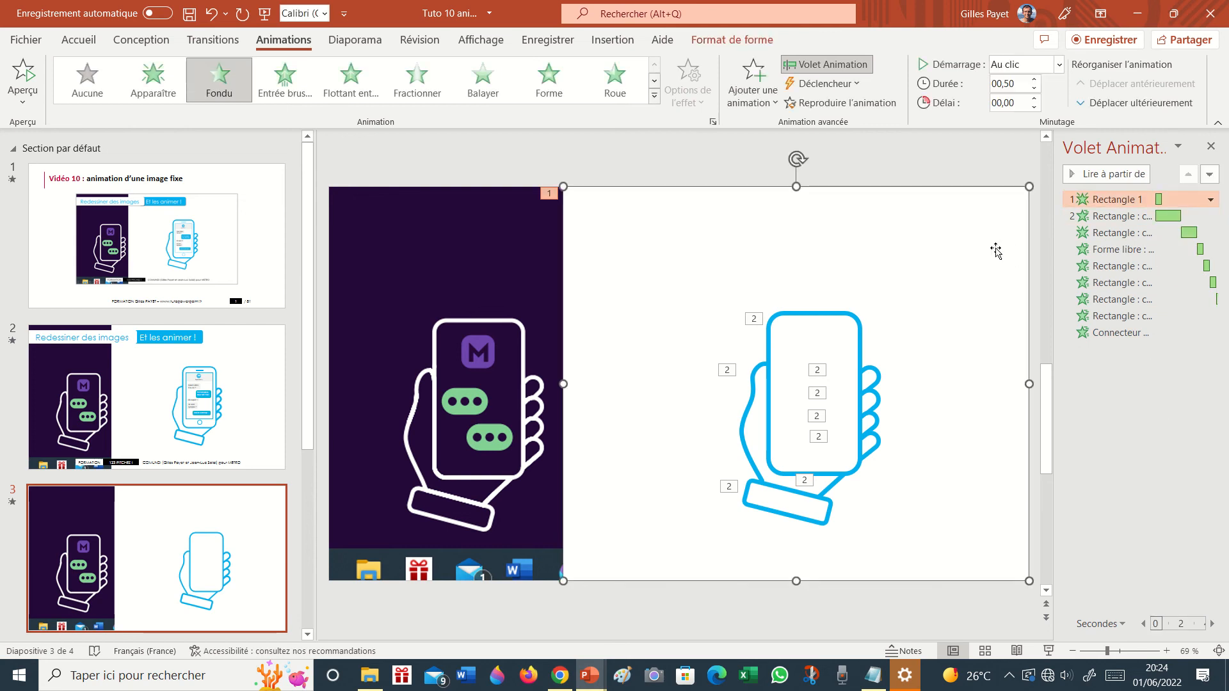
{"action": "left_click", "coordinate": [1137, 218]}
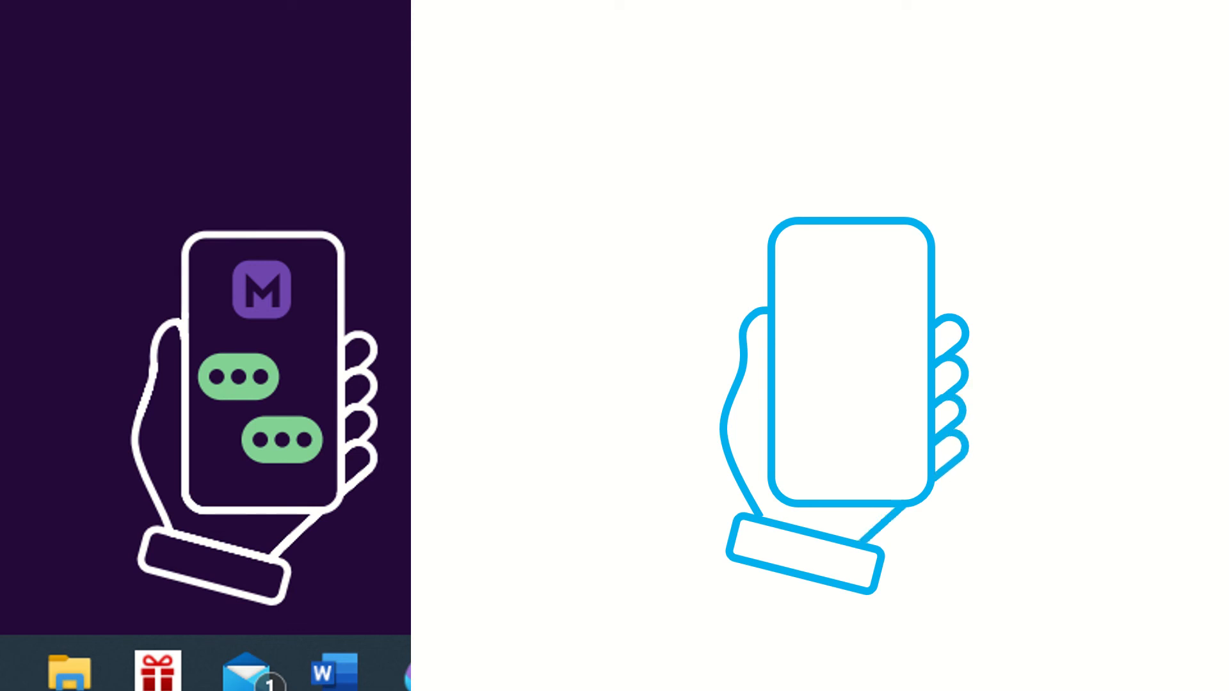
{"action": "key", "text": "Escape"}
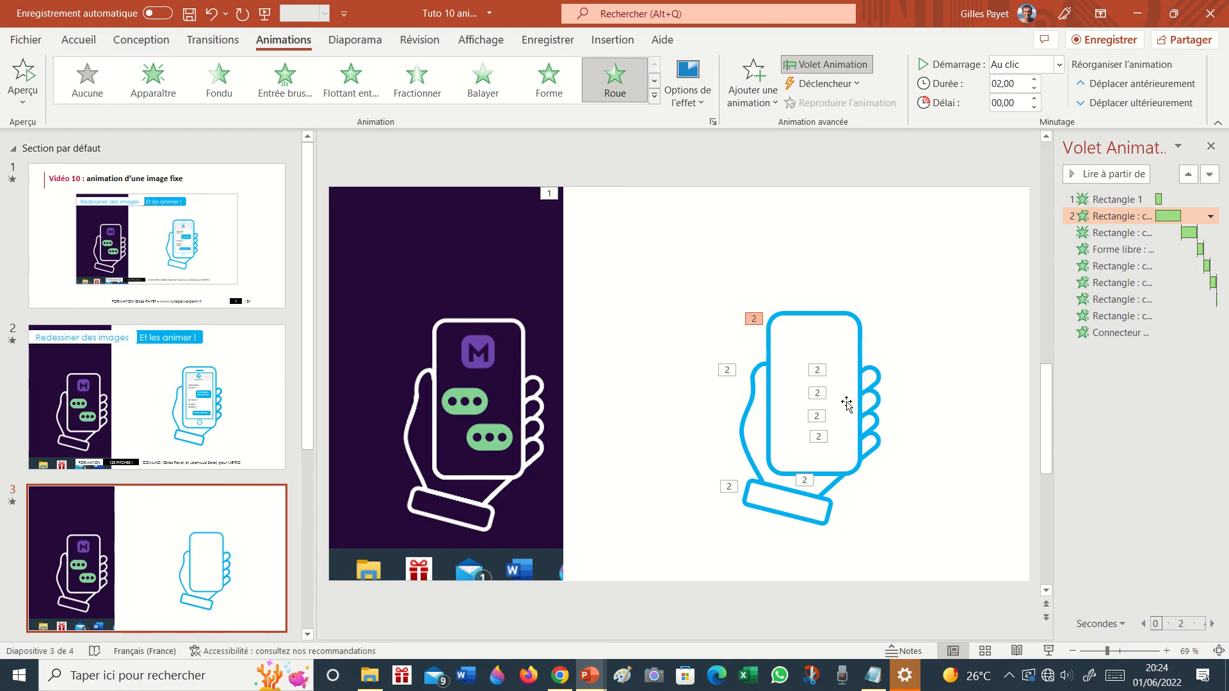
Check the thumb curve's animation settings and look at the finished phone drawing on slide 2
{"action": "left_click", "coordinate": [747, 417]}
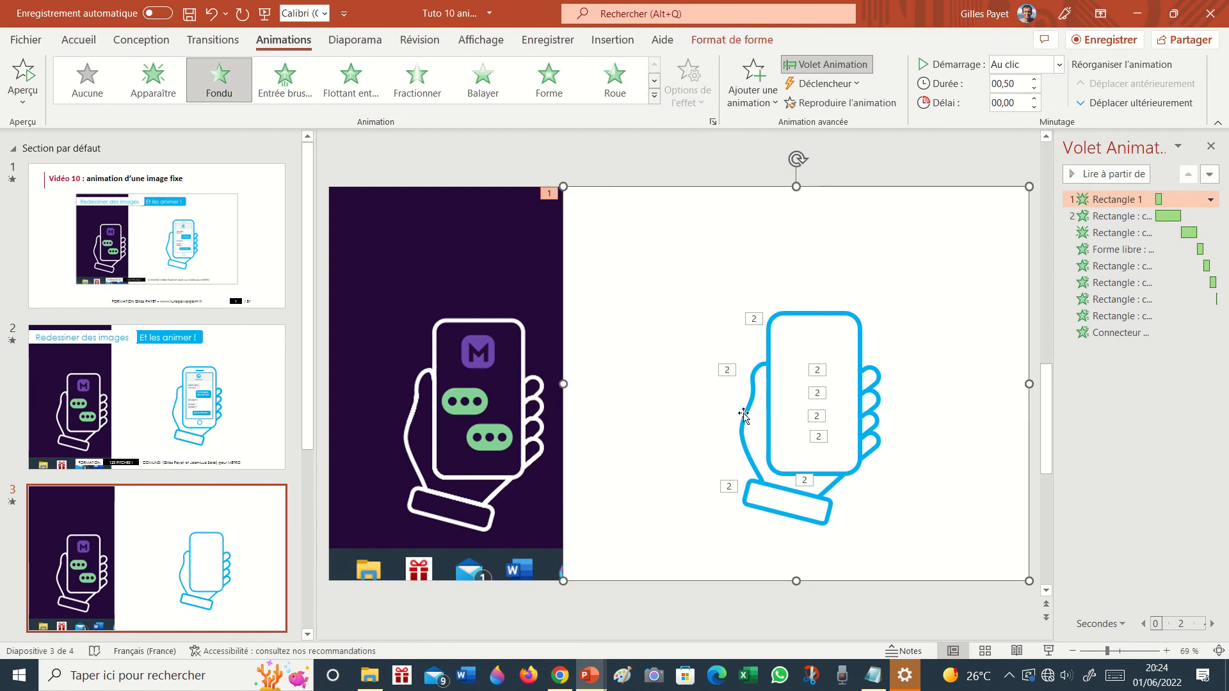
{"action": "left_click", "coordinate": [744, 415]}
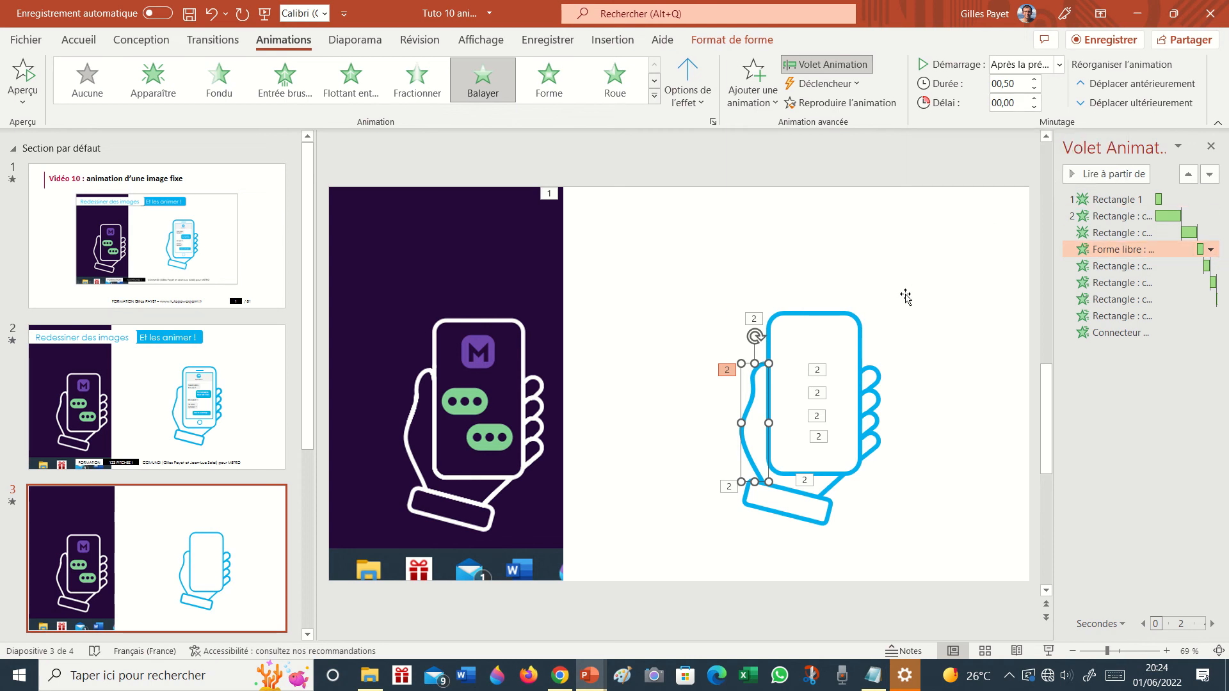
{"action": "left_click", "coordinate": [157, 397]}
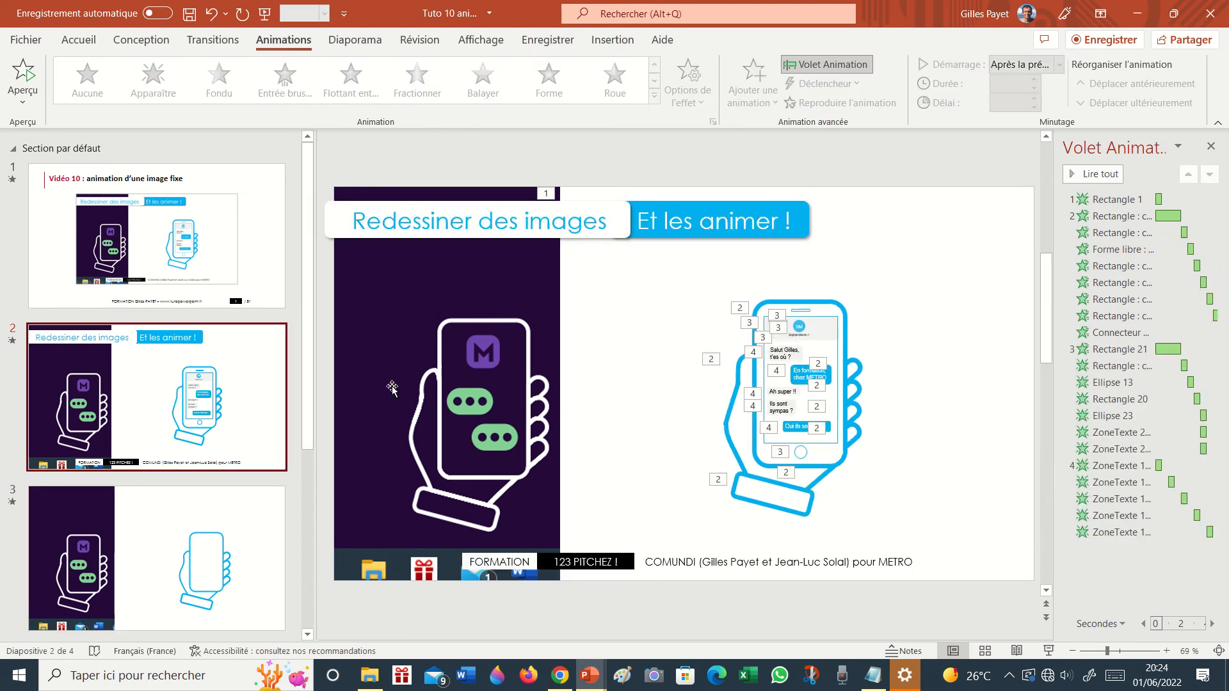
{"action": "left_click", "coordinate": [215, 563]}
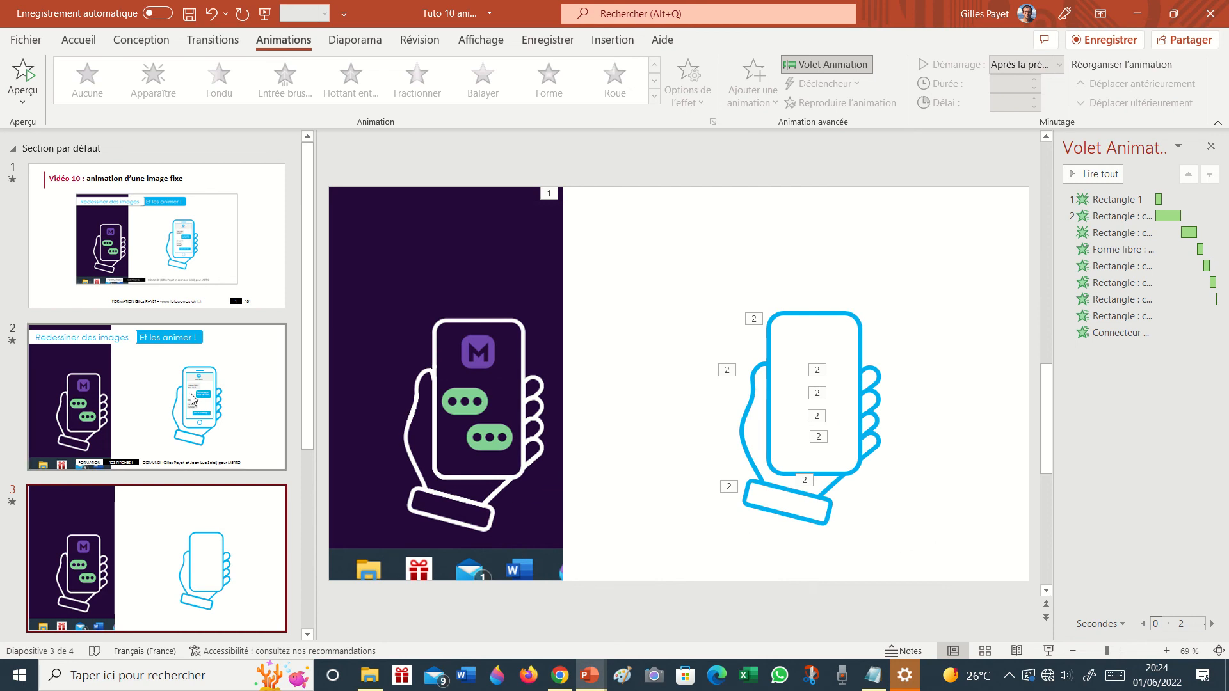
Draw a rectangle about 5.84 cm high and 3.54 cm wide inside the phone outline on slide 3 as its screen
{"action": "scroll", "coordinate": [931, 438], "scroll_direction": "up", "scroll_amount": 6, "text": "ctrl"}
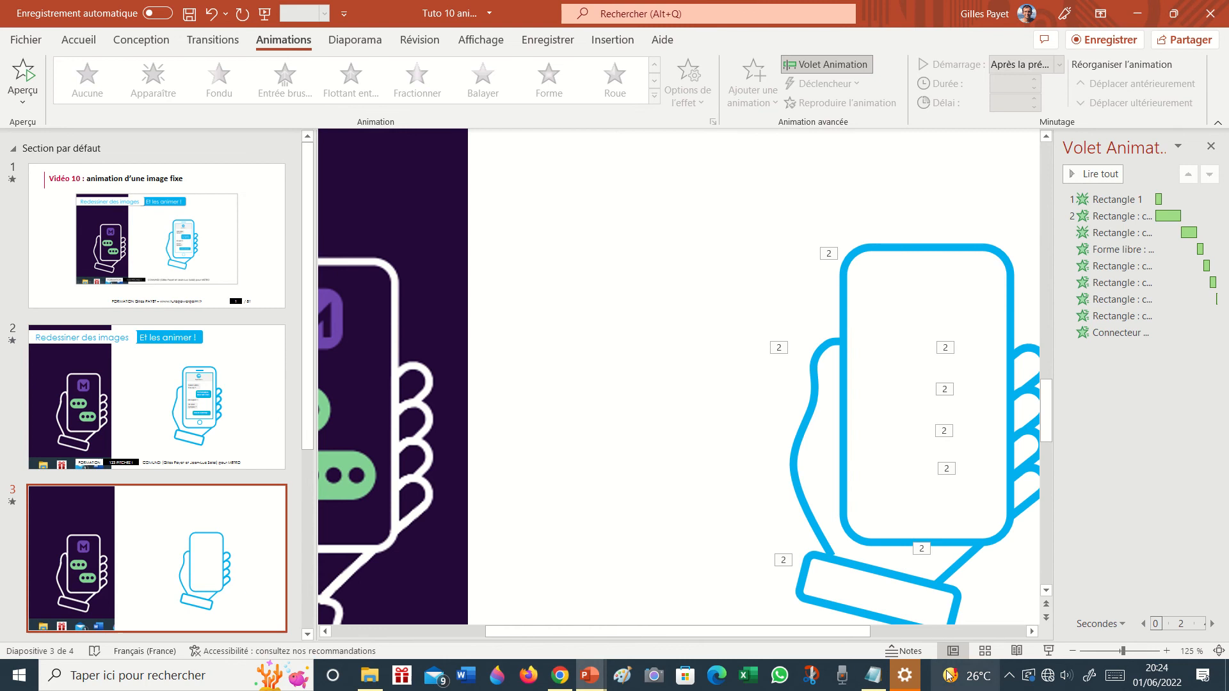
{"action": "left_click", "coordinate": [984, 632]}
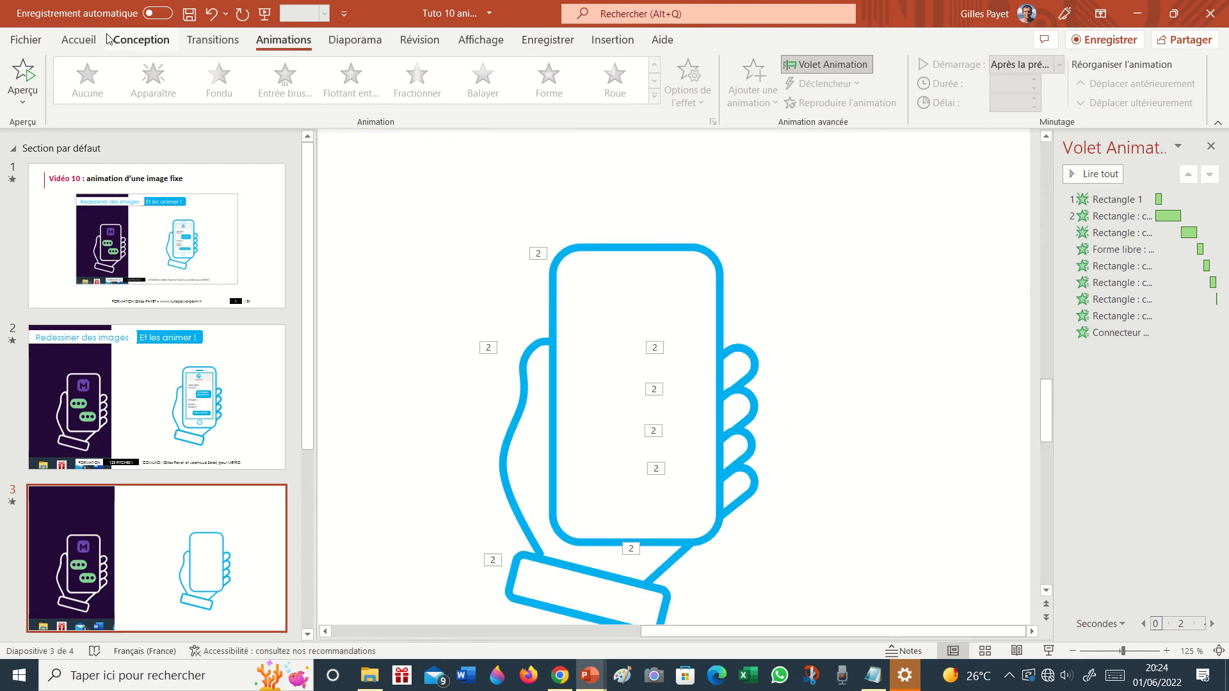
{"action": "left_click", "coordinate": [79, 40]}
{"action": "left_click", "coordinate": [702, 66]}
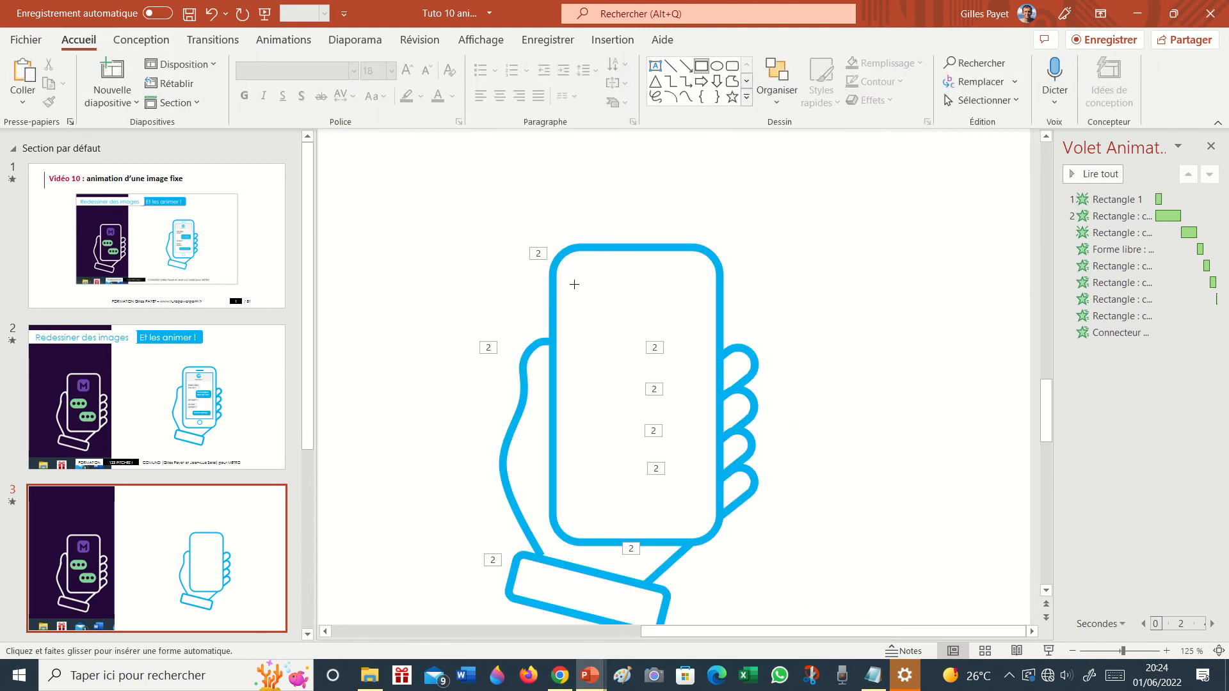
{"action": "left_click_drag", "start_coordinate": [574, 284], "coordinate": [703, 505]}
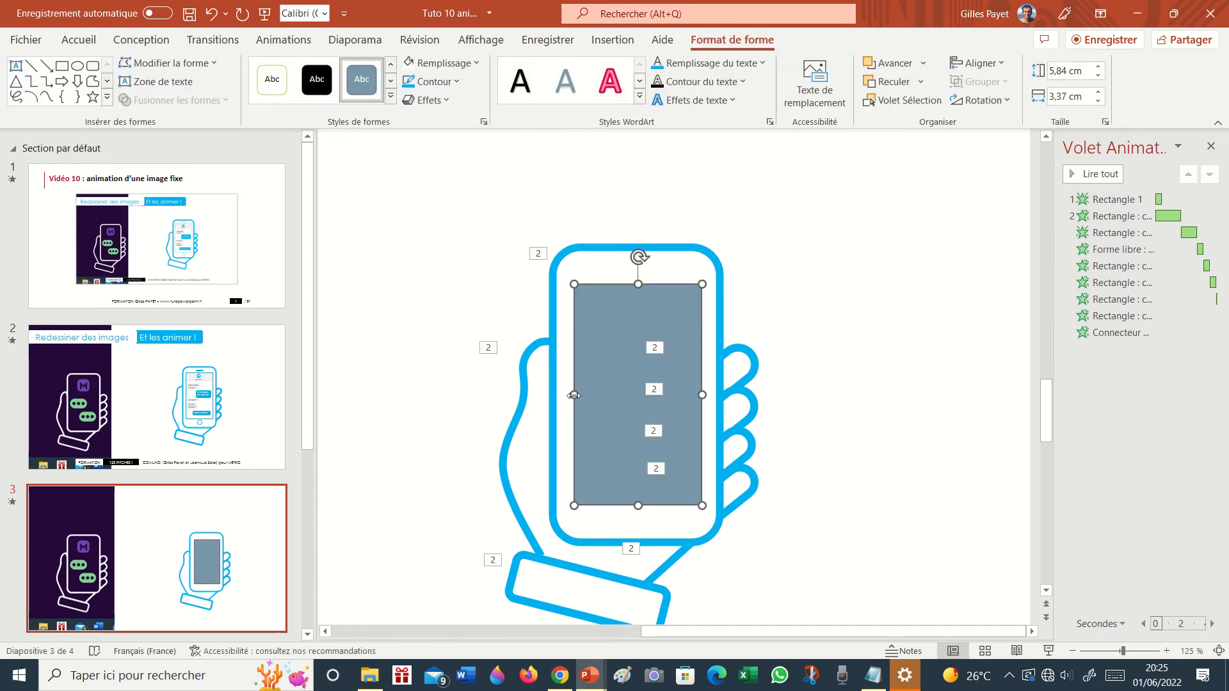
{"action": "left_click_drag", "start_coordinate": [574, 395], "coordinate": [568, 393]}
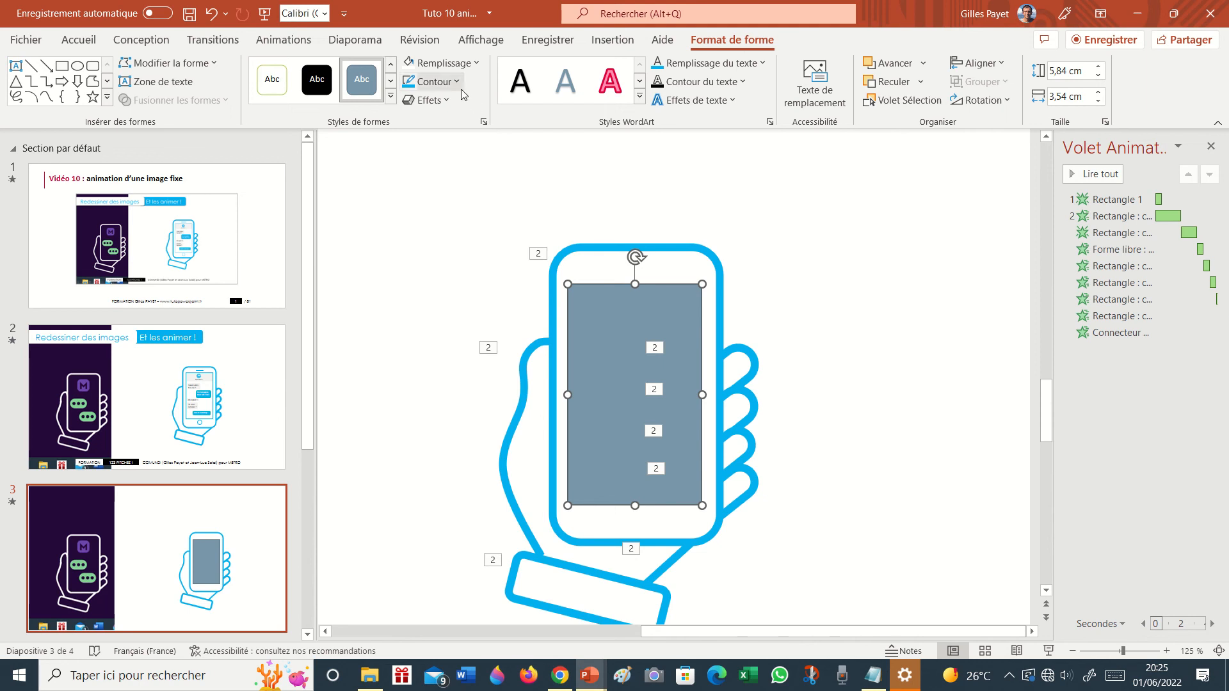
Format the phone's screen rectangle with no fill and a thin light blue outline
{"action": "left_click", "coordinate": [439, 64]}
{"action": "left_click", "coordinate": [473, 284]}
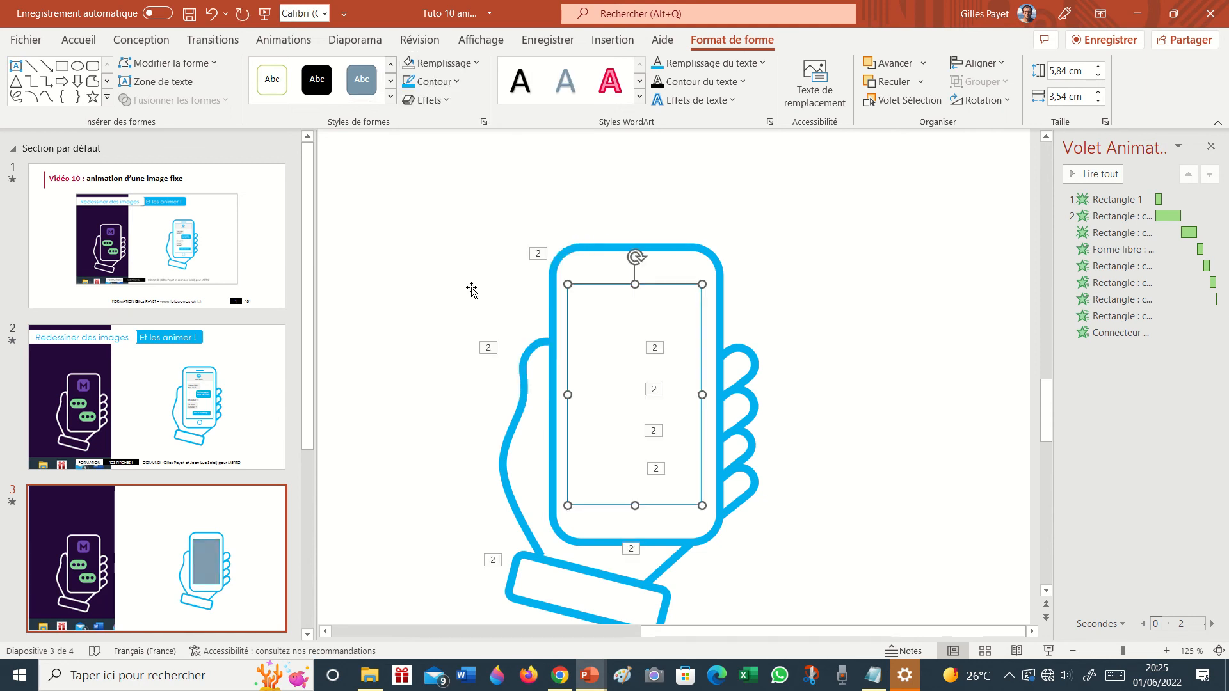
{"action": "left_click", "coordinate": [884, 310]}
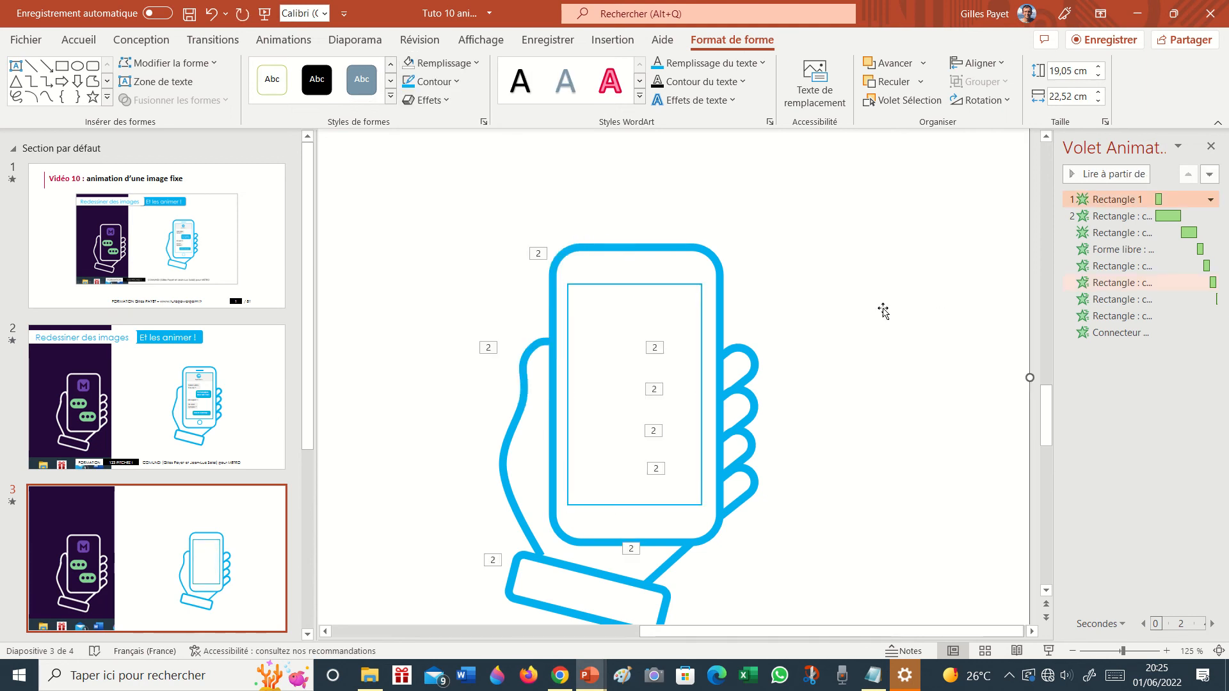
Apply a Wheel entrance animation to the phone's screen rectangle
{"action": "left_click", "coordinate": [682, 285]}
{"action": "left_click", "coordinate": [291, 43]}
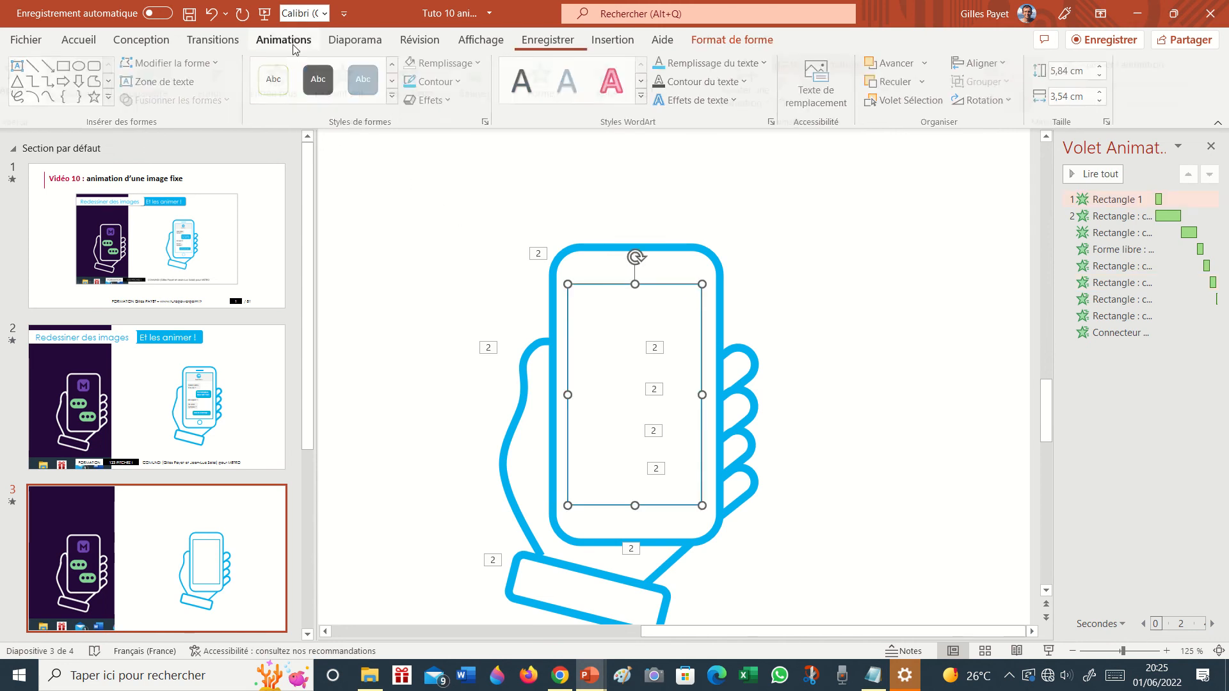
{"action": "left_click", "coordinate": [612, 90]}
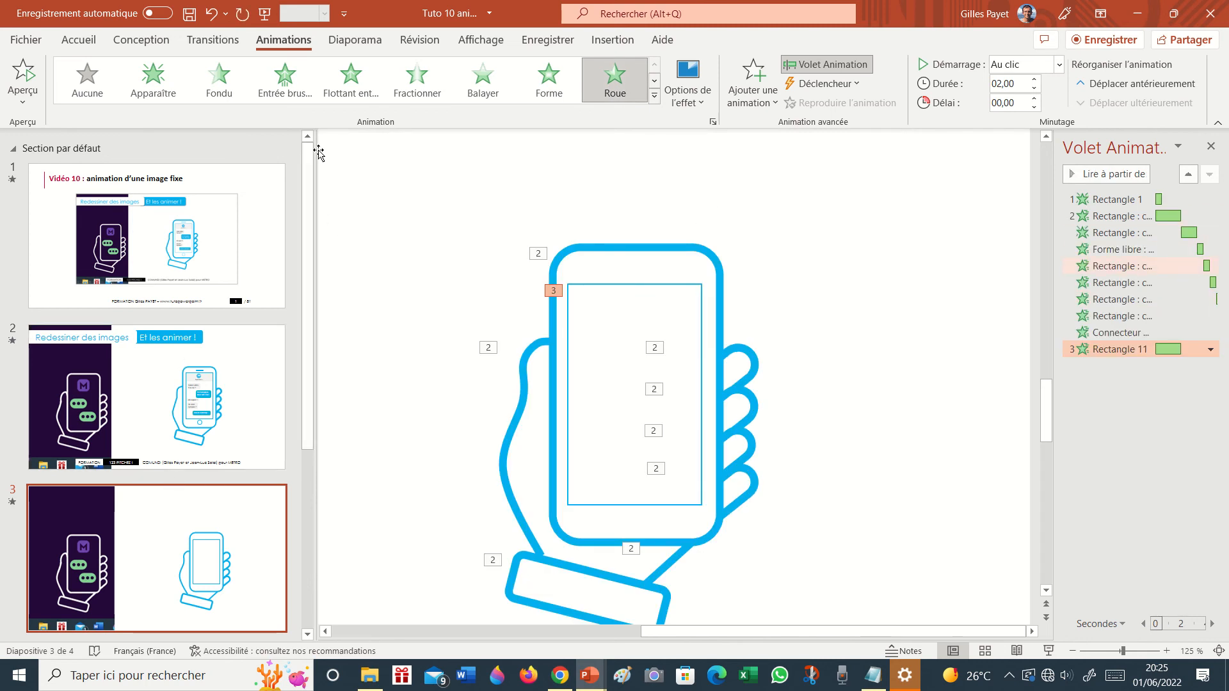
Draw a thin rounded earpiece slot about 0.8 by 0.13 cm above the screen rectangle, unfilled with a light blue outline
{"action": "left_click", "coordinate": [79, 40]}
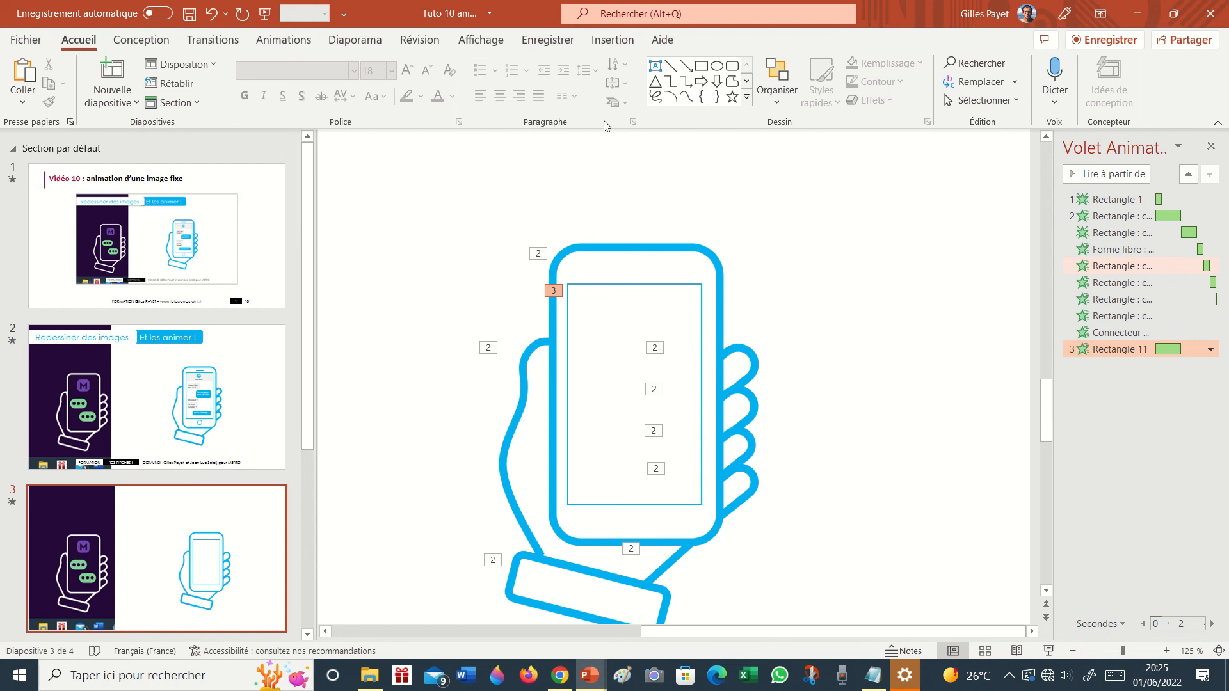
{"action": "left_click", "coordinate": [732, 66]}
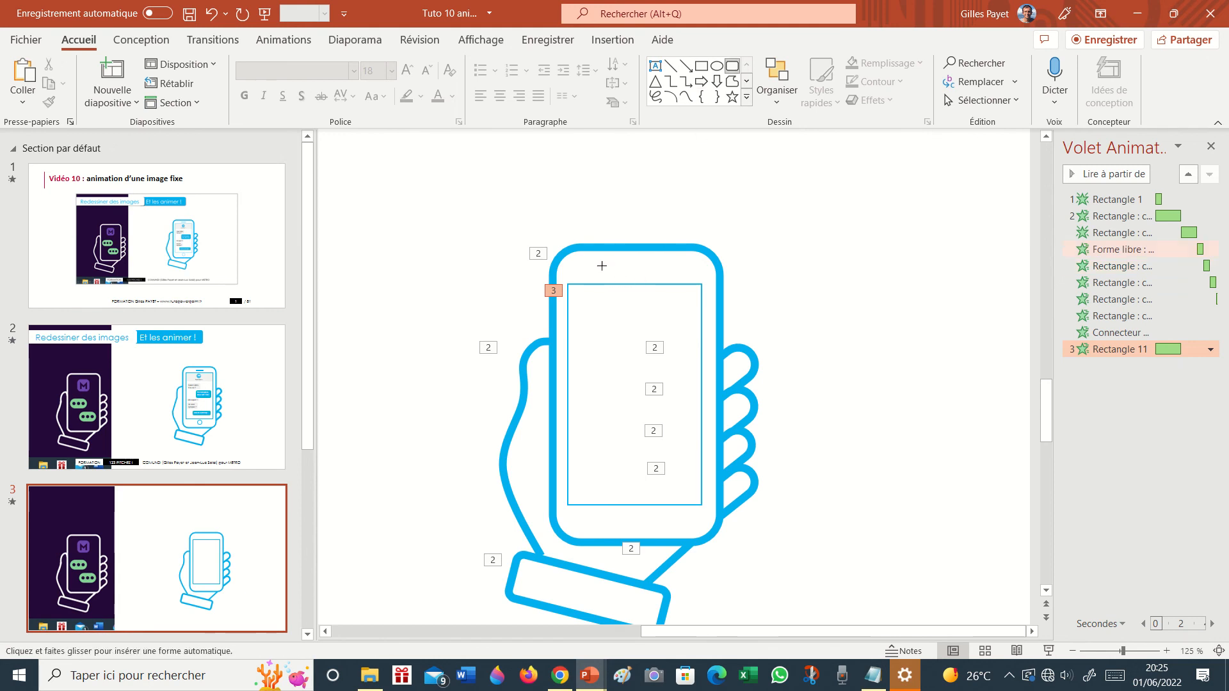
{"action": "mouse_move", "coordinate": [594, 265]}
{"action": "left_mouse_down"}
{"action": "mouse_move", "coordinate": [676, 267]}
{"action": "mouse_move", "coordinate": [620, 265]}
{"action": "mouse_move", "coordinate": [641, 269]}
{"action": "left_mouse_up"}
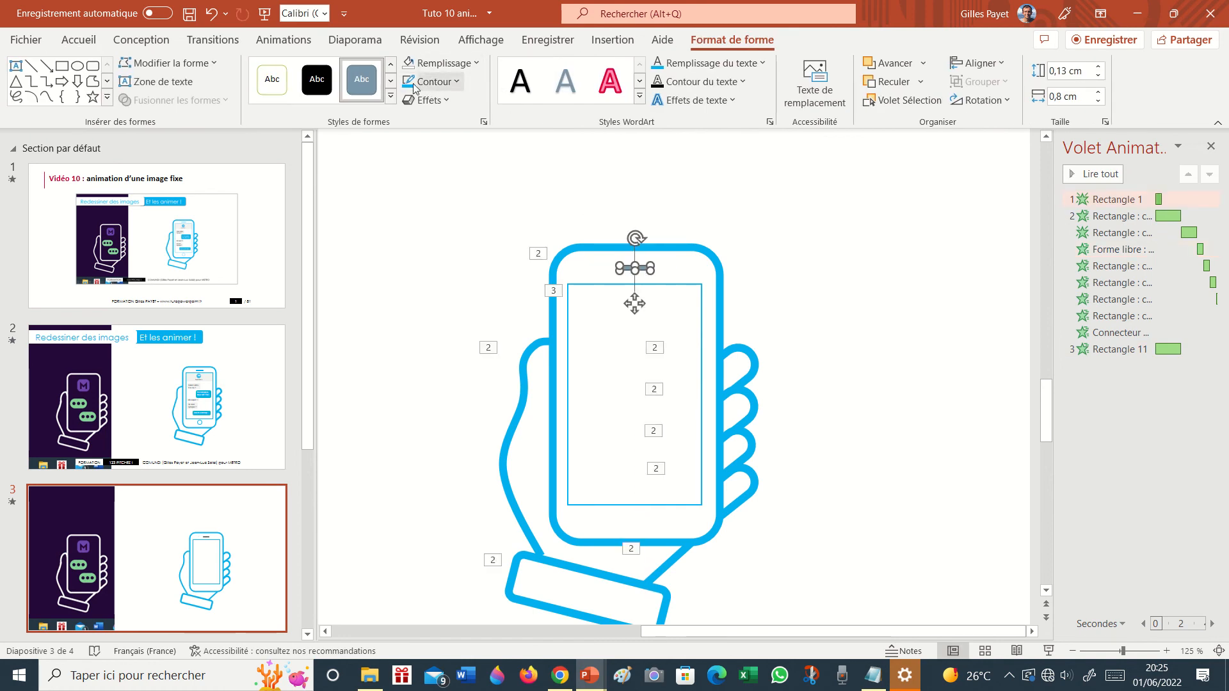
{"action": "left_click", "coordinate": [889, 273]}
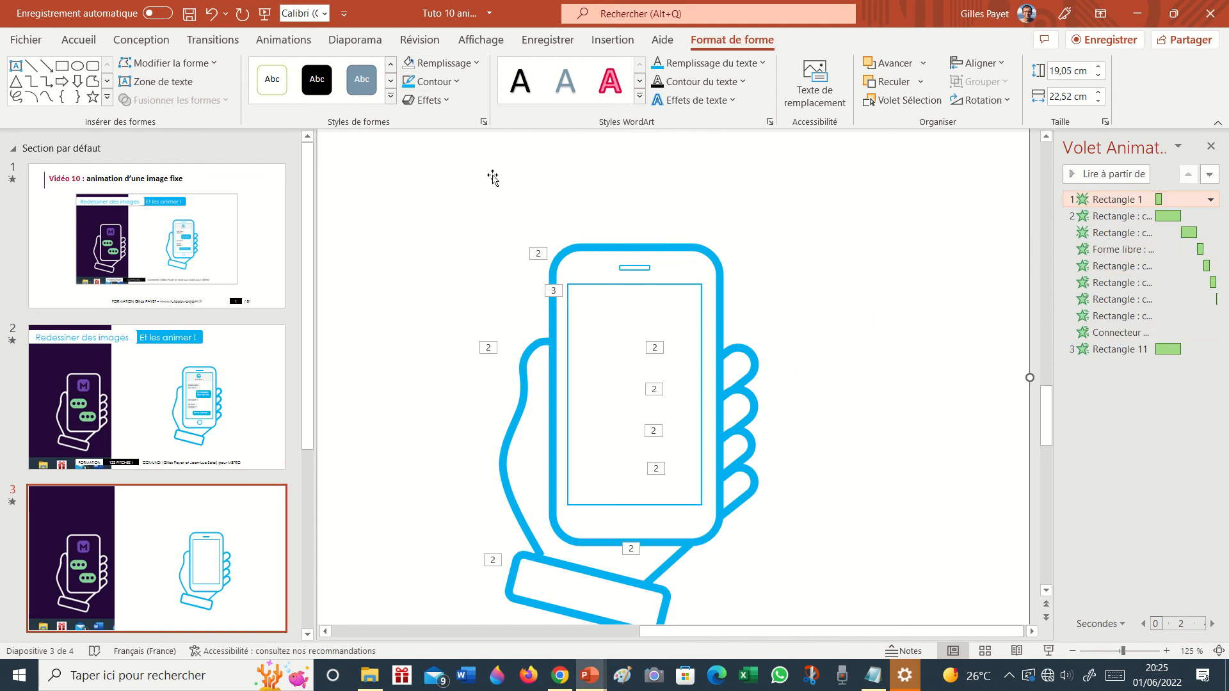
Draw a home button circle about 0.8 cm across below the phone's screen and shorten the screen rectangle to leave it room
{"action": "left_click", "coordinate": [78, 65]}
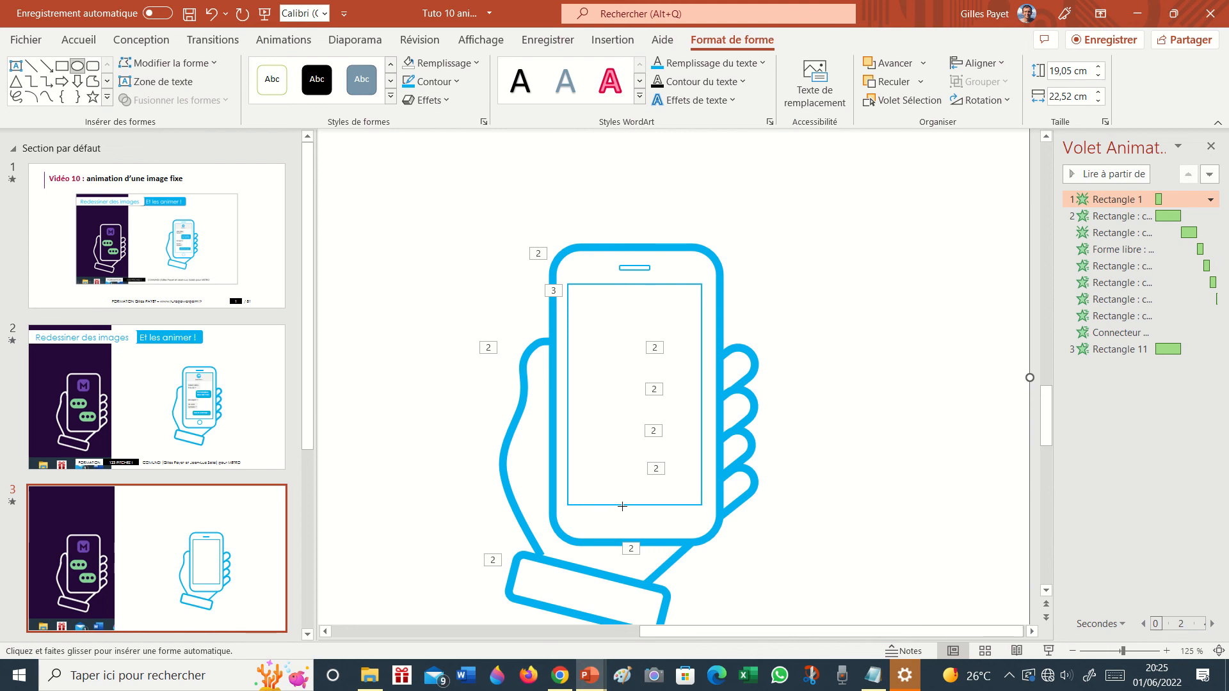
{"action": "left_click_drag", "start_coordinate": [620, 505], "coordinate": [651, 536]}
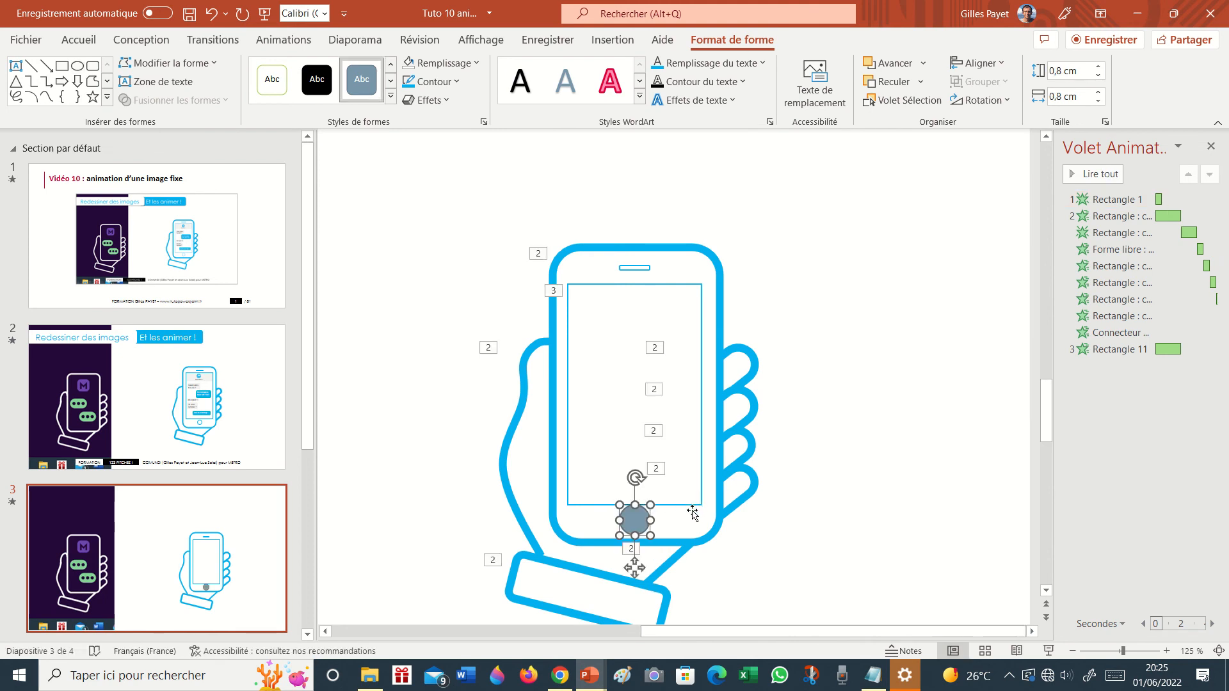
{"action": "left_click", "coordinate": [691, 509]}
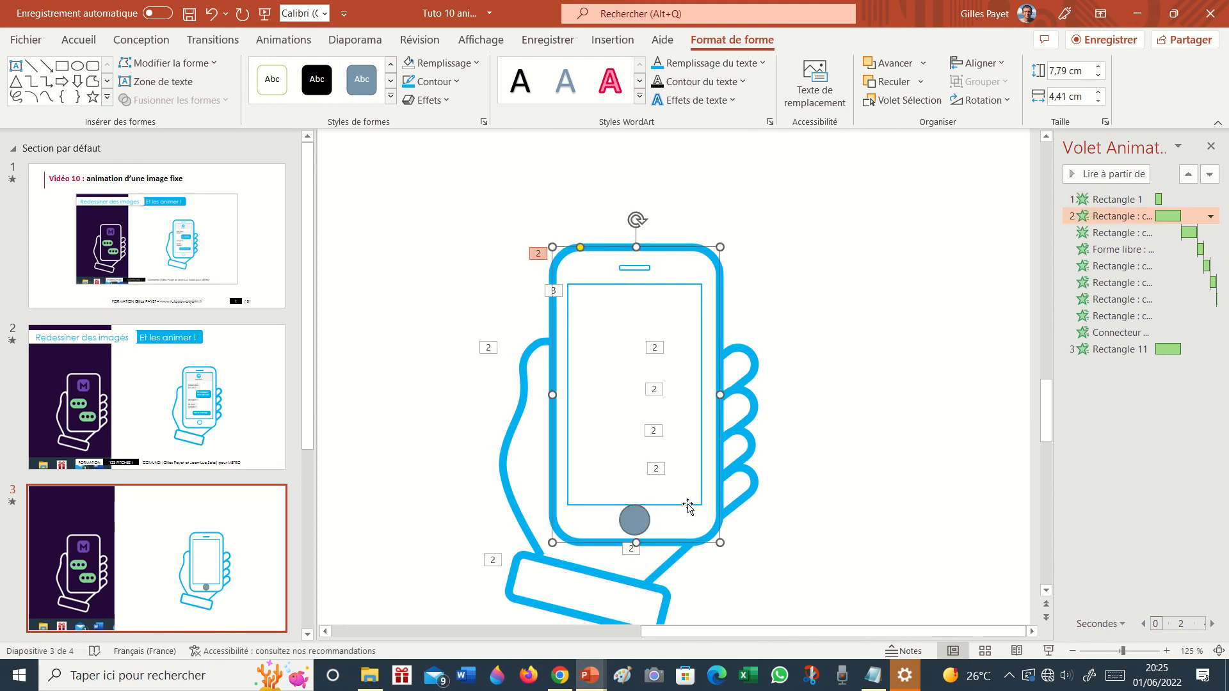
{"action": "left_click", "coordinate": [657, 506]}
{"action": "left_click_drag", "start_coordinate": [635, 505], "coordinate": [636, 518]}
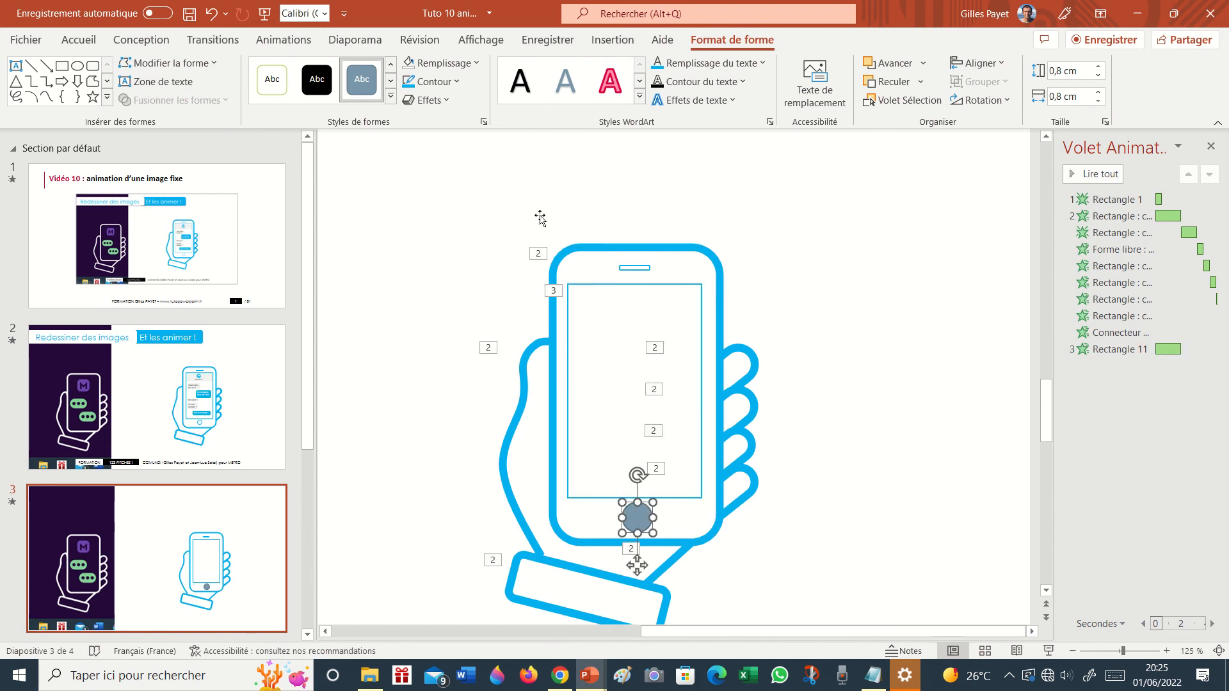
Format the home button circle with no fill and a thin light blue outline
{"action": "key", "text": "ctrl+z"}
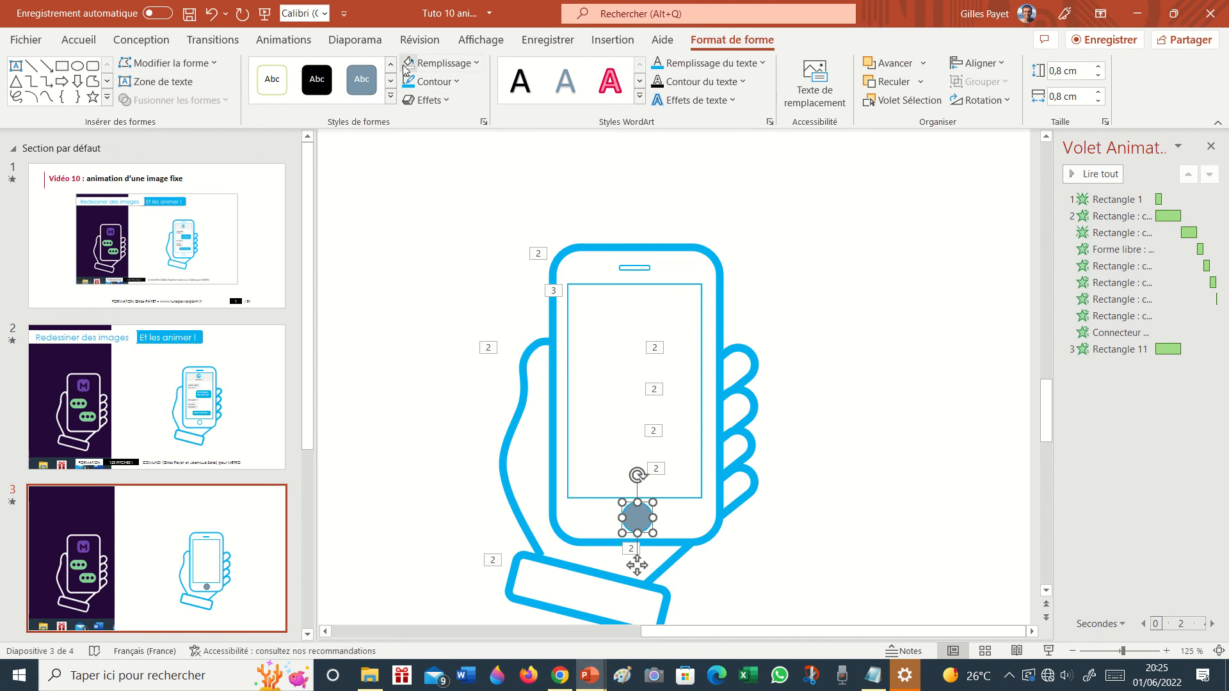
{"action": "left_click", "coordinate": [412, 68]}
{"action": "left_click", "coordinate": [843, 289]}
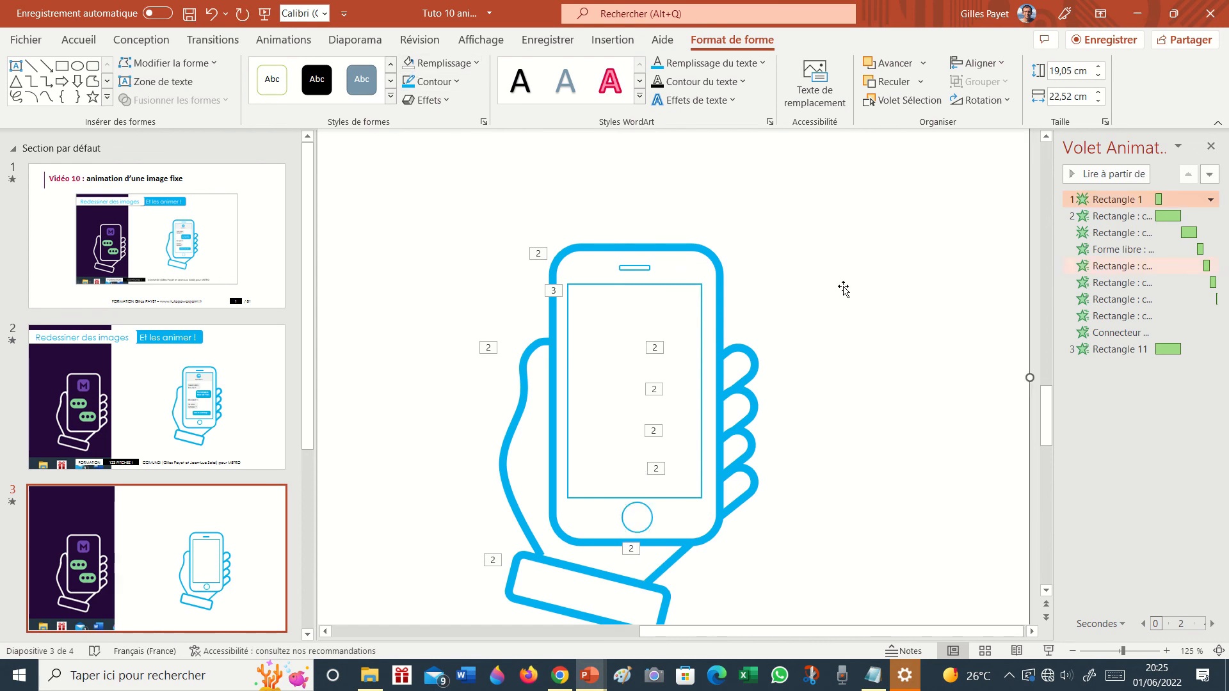
Apply a Fade entrance animation to the earpiece slot above the phone's screen
{"action": "left_click", "coordinate": [634, 271]}
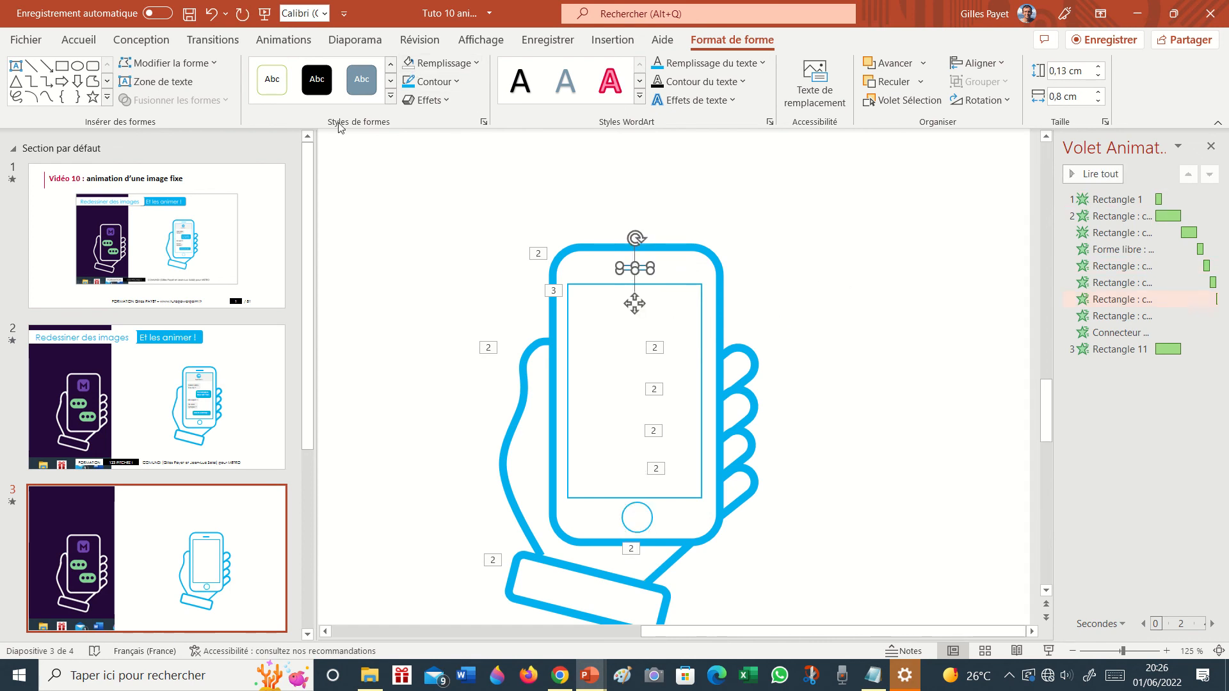
{"action": "left_click", "coordinate": [284, 40]}
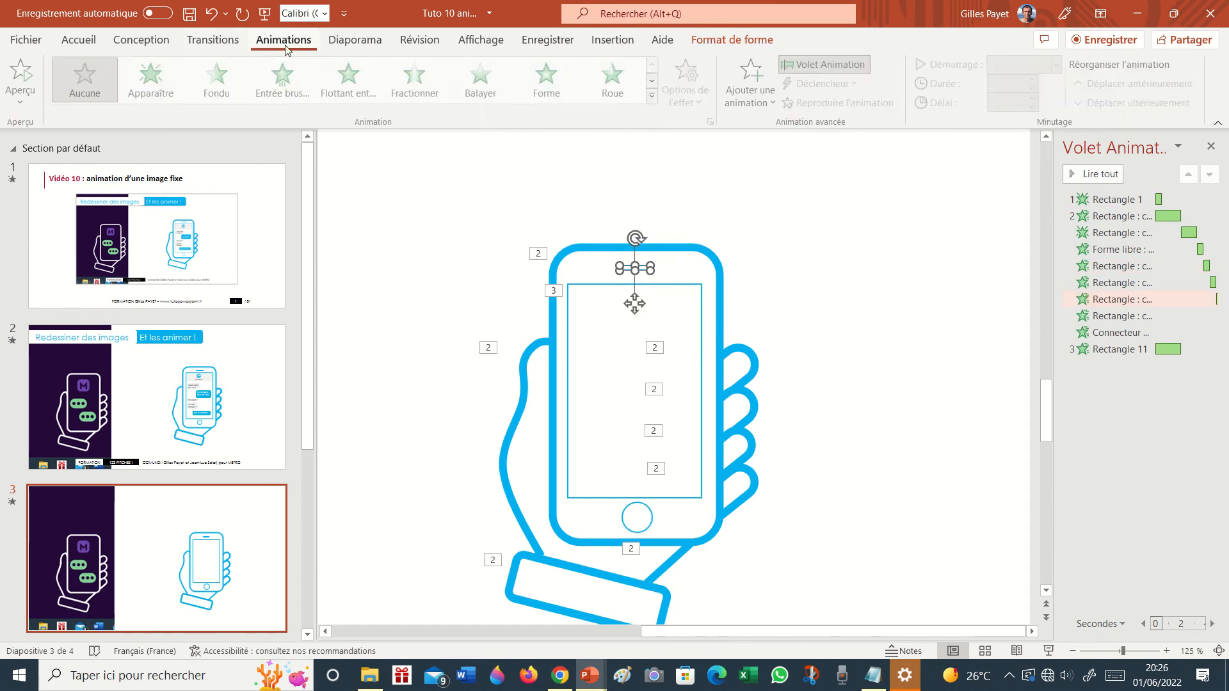
{"action": "left_click", "coordinate": [219, 78]}
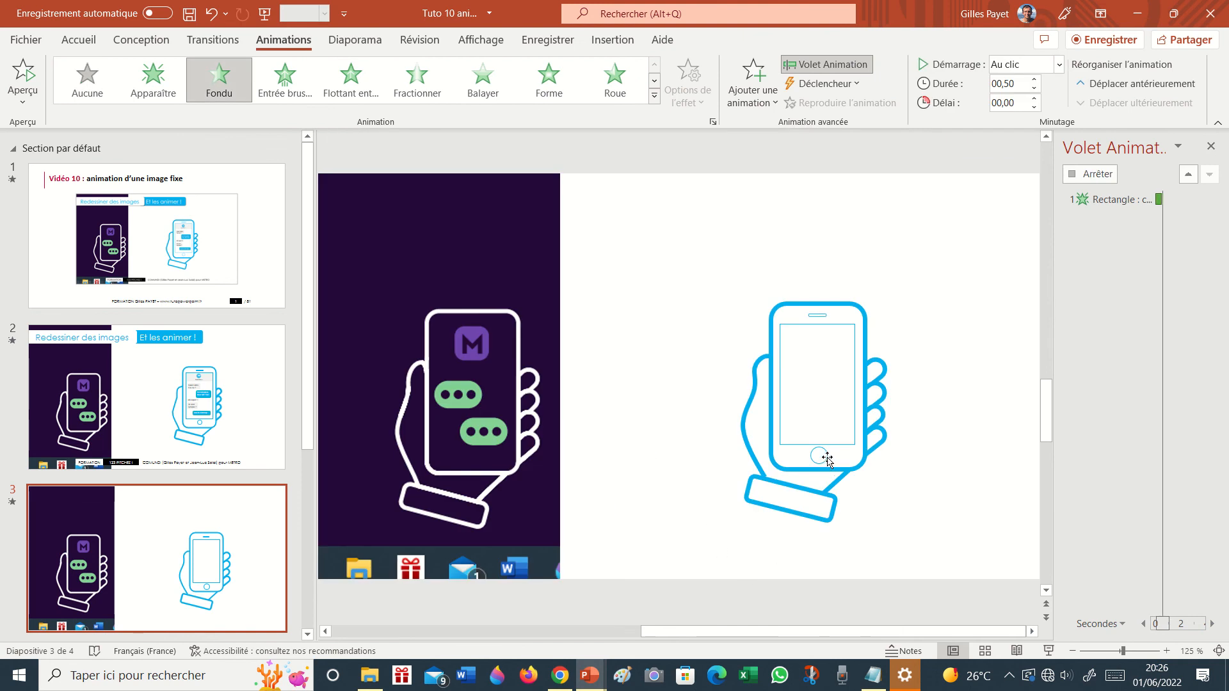
Apply a Fade entrance animation to the home button circle and set both it and the earpiece slot to start after previous
{"action": "left_click", "coordinate": [646, 512]}
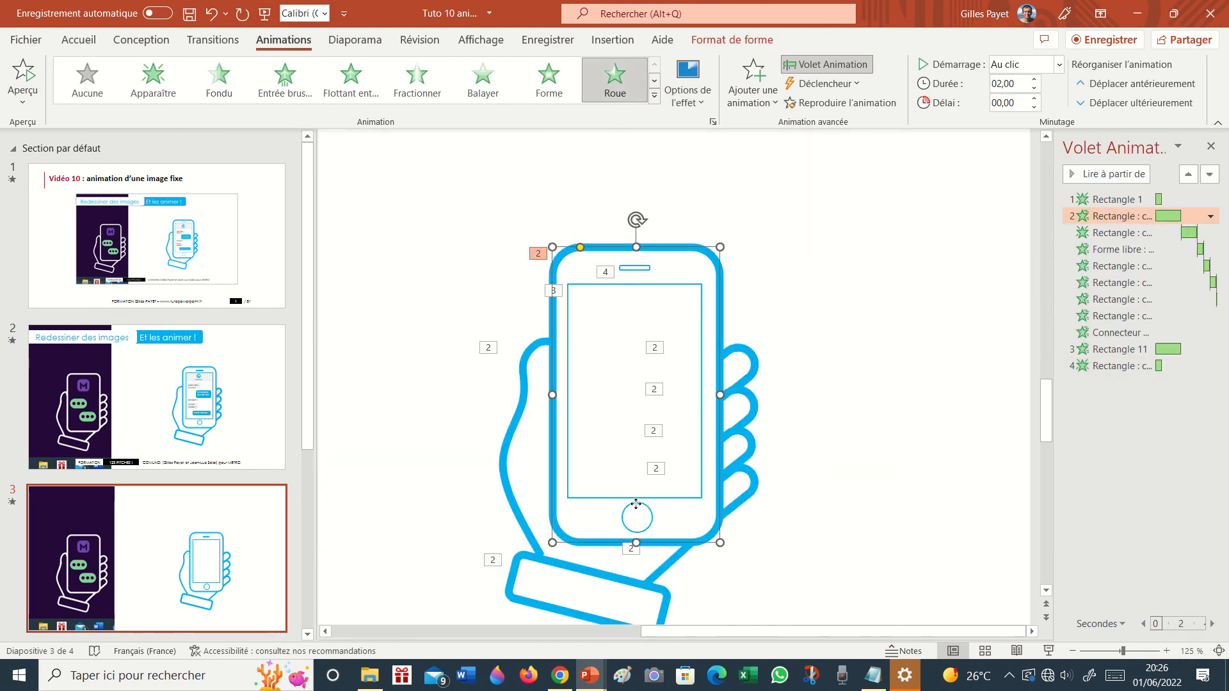
{"action": "left_click", "coordinate": [638, 510]}
{"action": "left_click", "coordinate": [217, 77]}
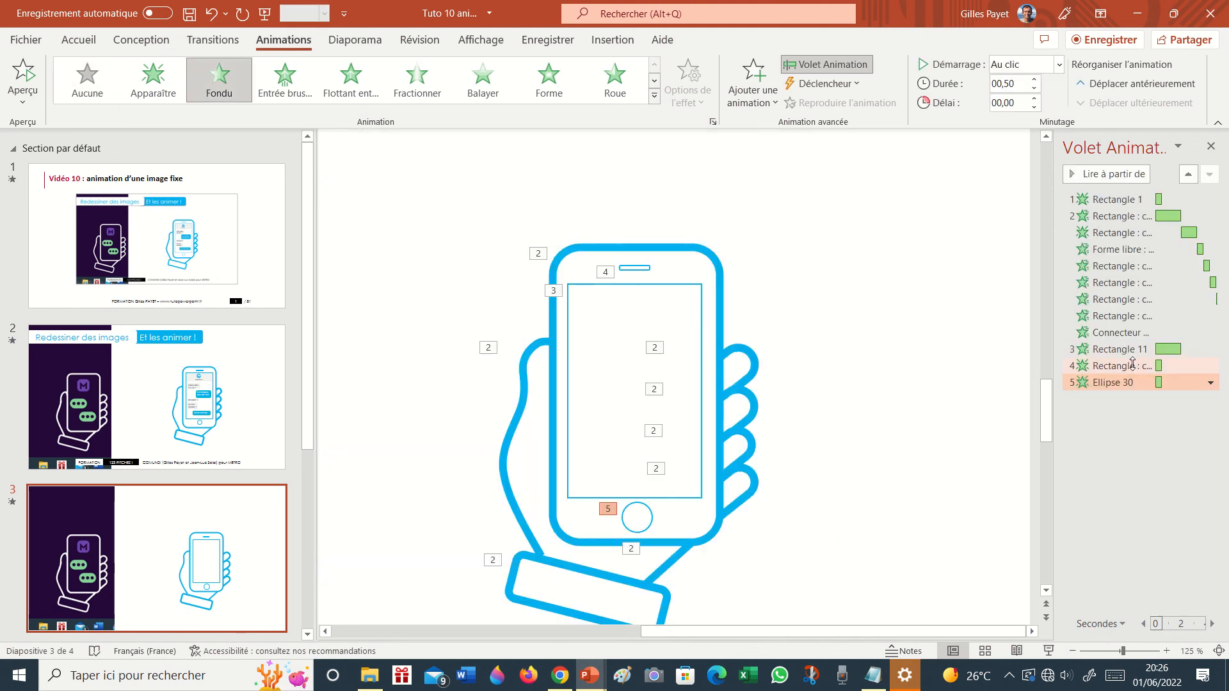
{"action": "left_click", "coordinate": [1133, 365], "text": "ctrl"}
{"action": "left_click", "coordinate": [1210, 383]}
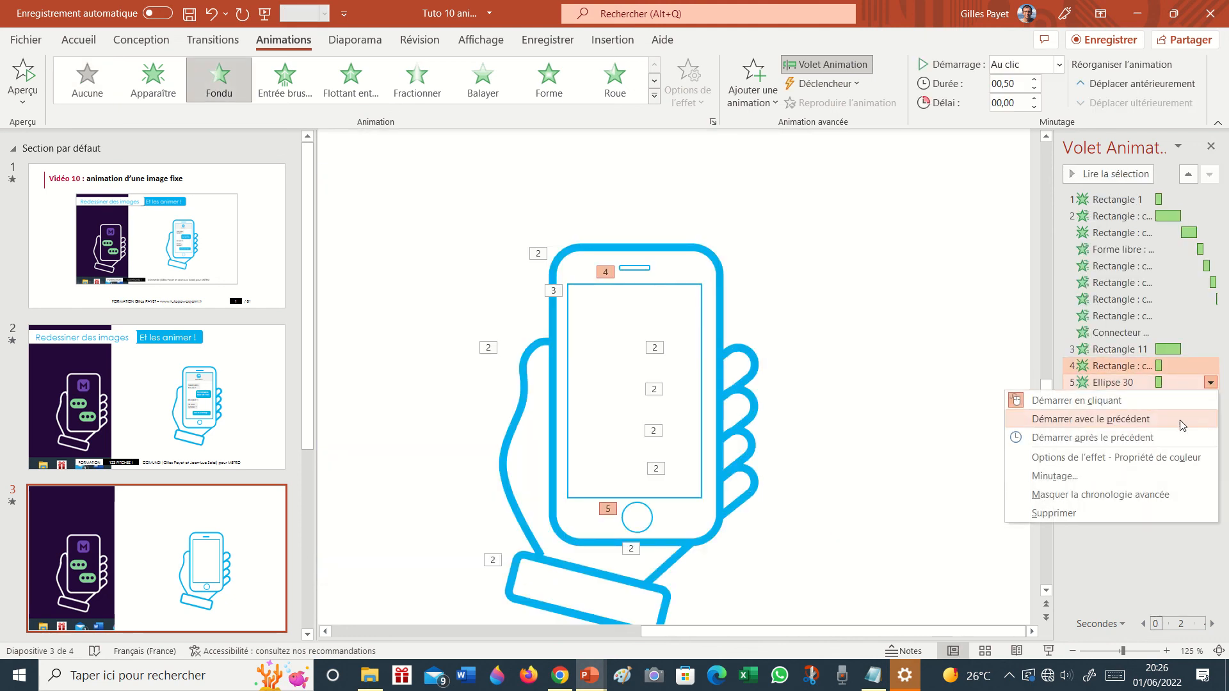
{"action": "left_click", "coordinate": [1174, 437]}
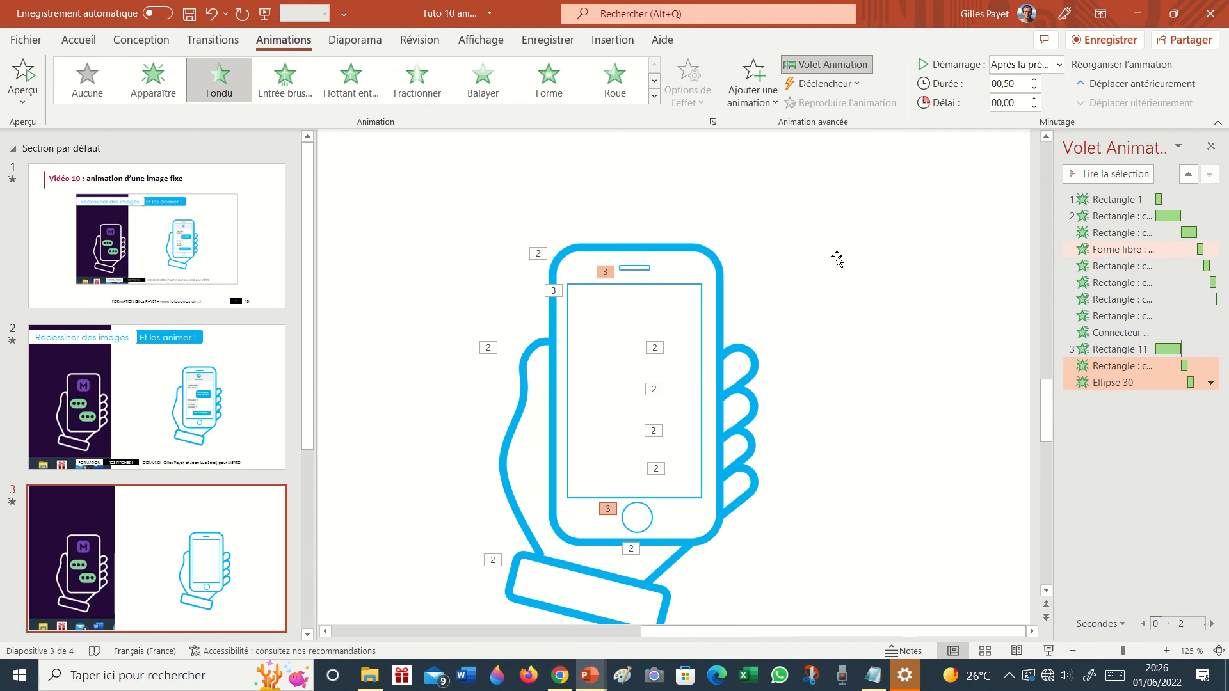
Draw a rounded rectangle about 1.32 by 0.64 cm high in the phone's screen and enter a first-name greeting followed by "comment vas-tu ?"
{"action": "left_click", "coordinate": [79, 40]}
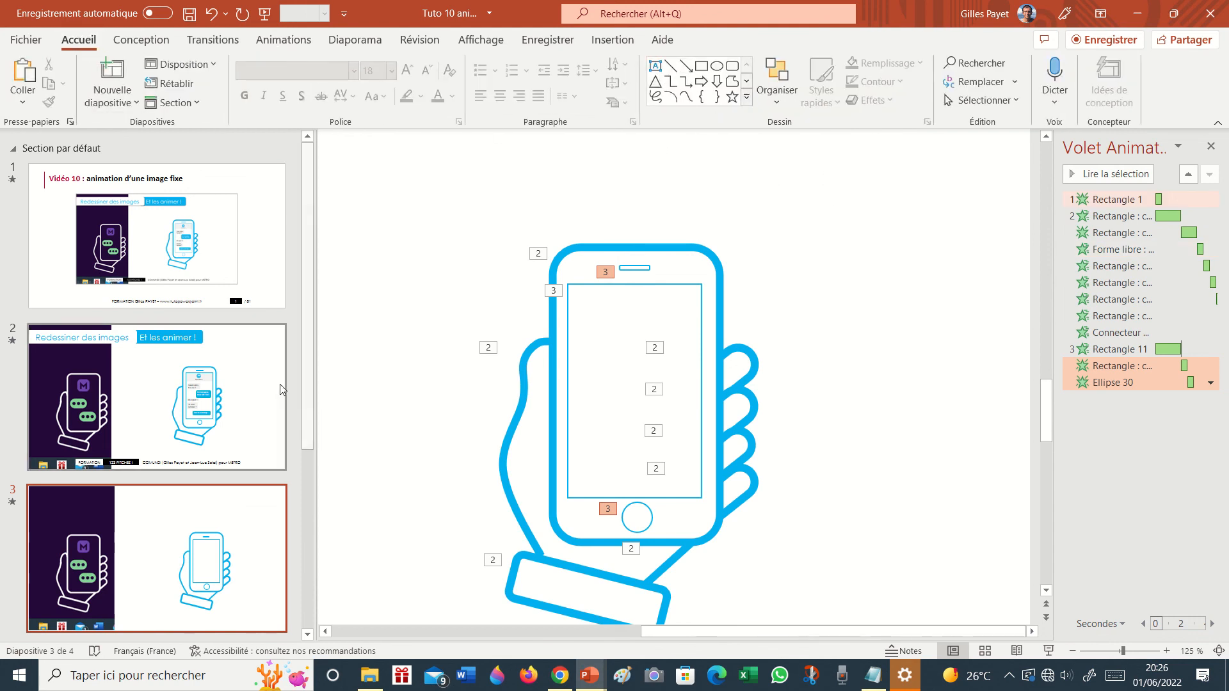
{"action": "left_click", "coordinate": [251, 398]}
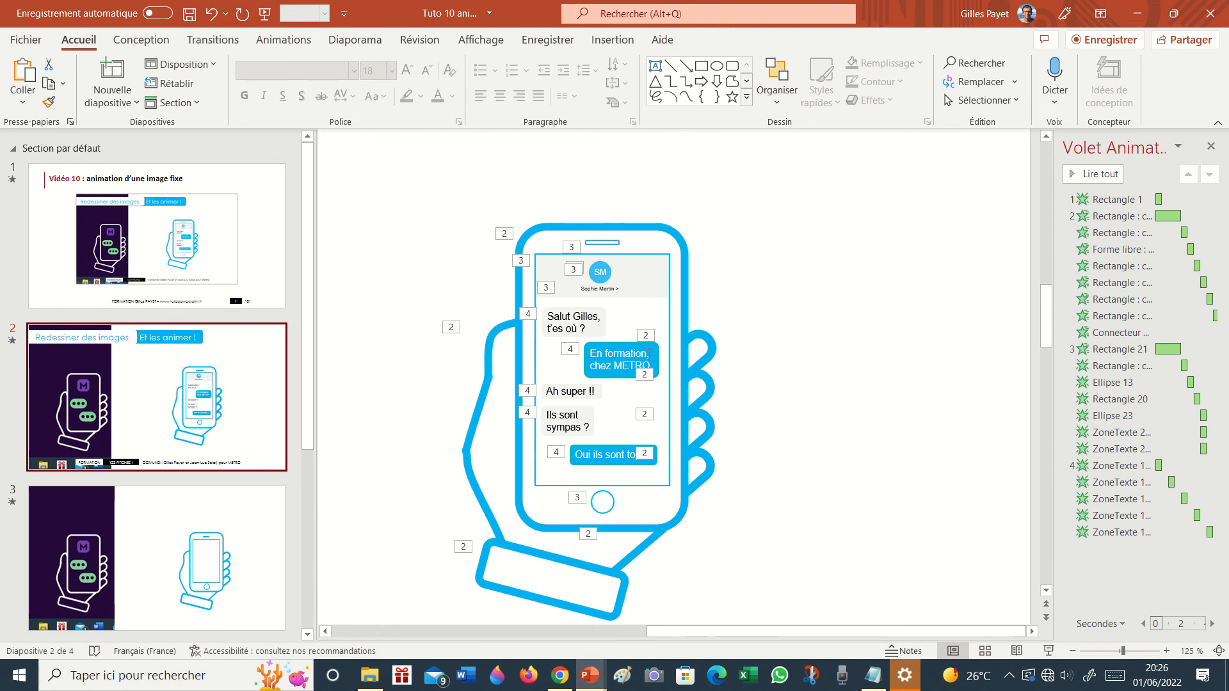
{"action": "left_click", "coordinate": [232, 550]}
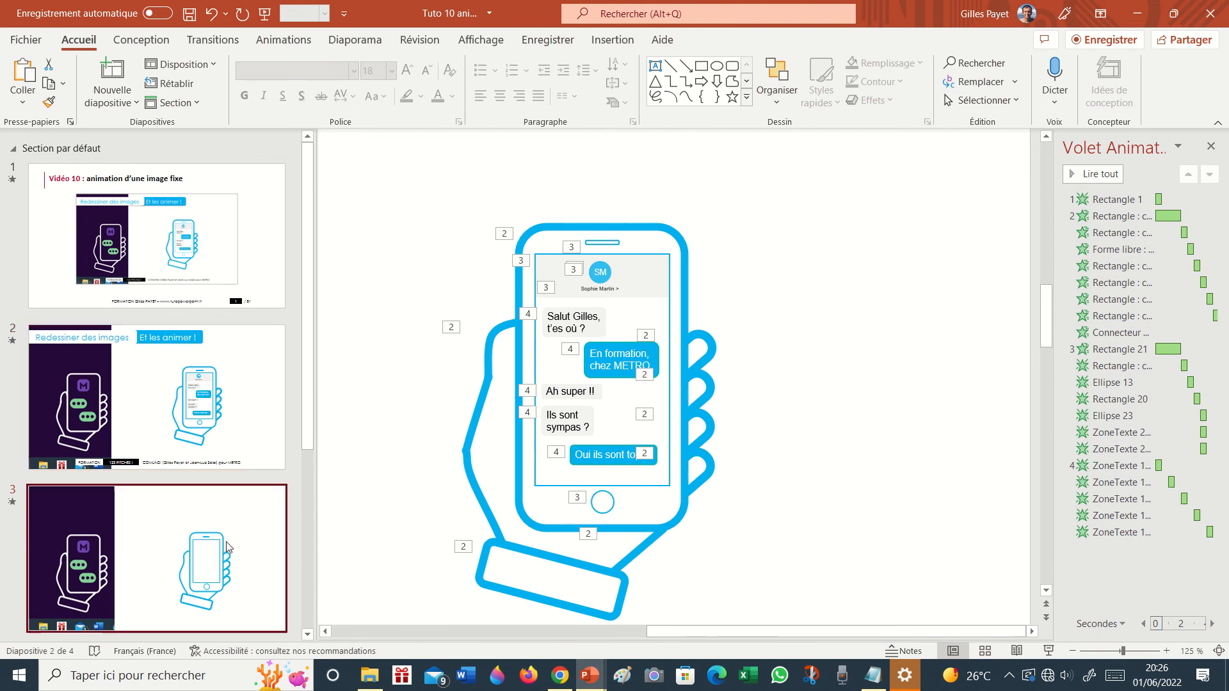
{"action": "left_click", "coordinate": [732, 65]}
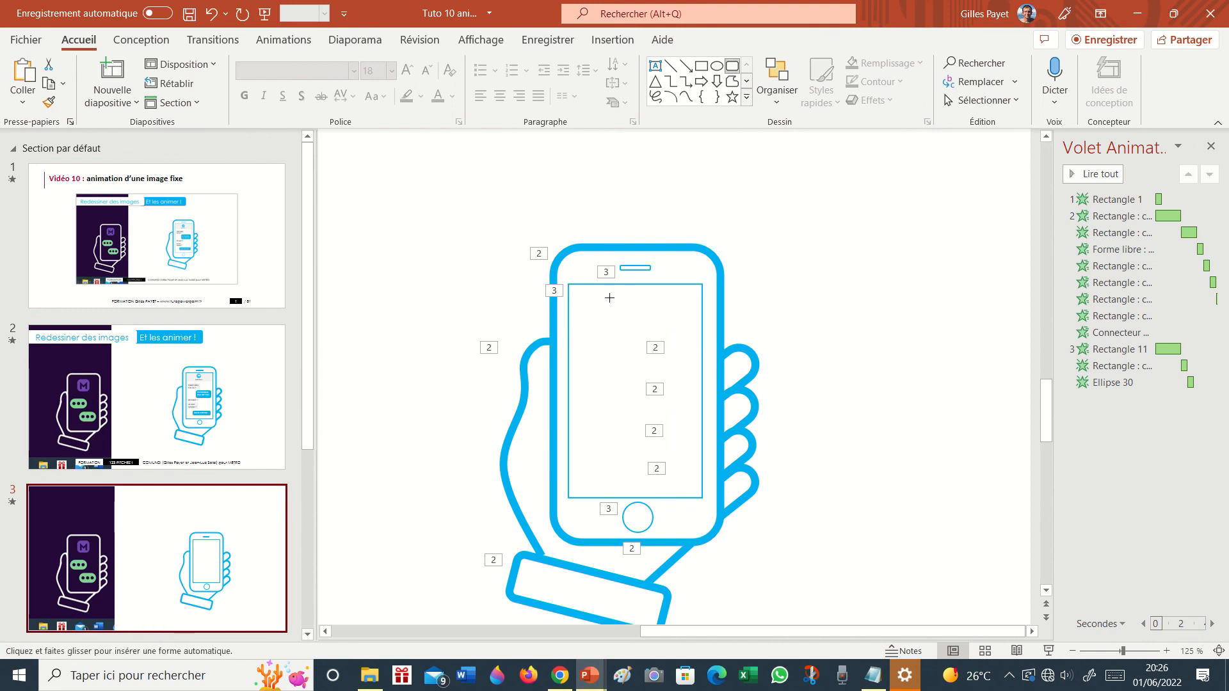
{"action": "left_click_drag", "start_coordinate": [582, 302], "coordinate": [632, 326]}
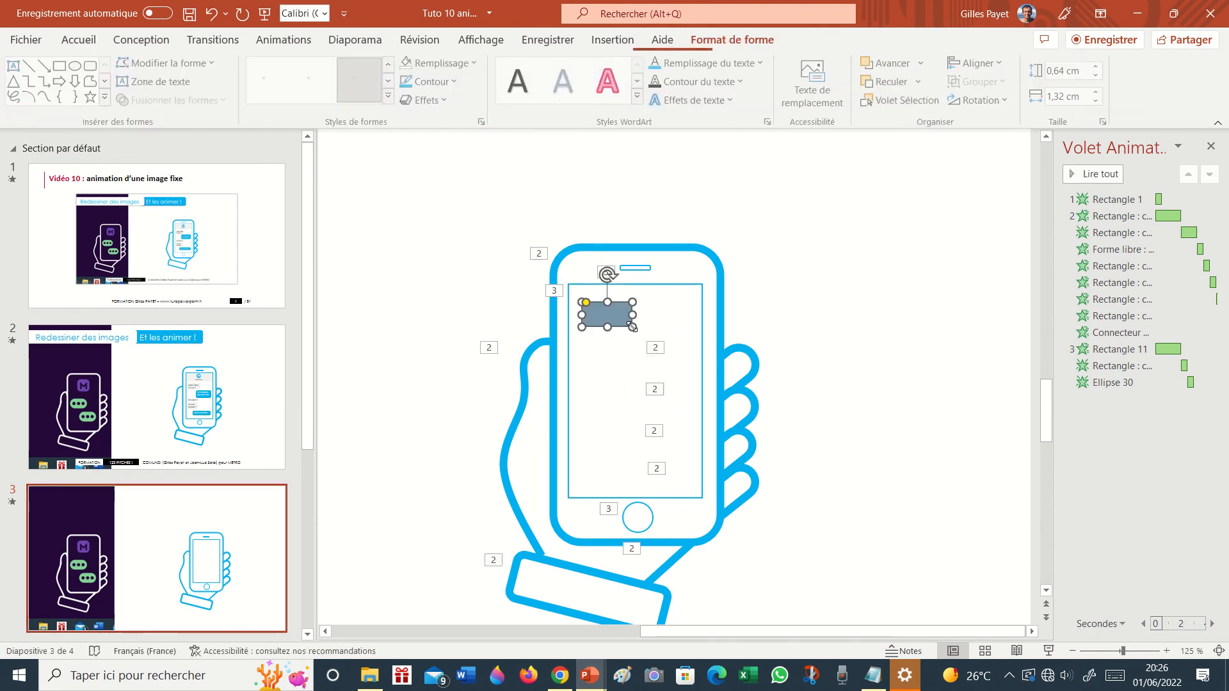
{"action": "type", "text": "salut Gilles"}
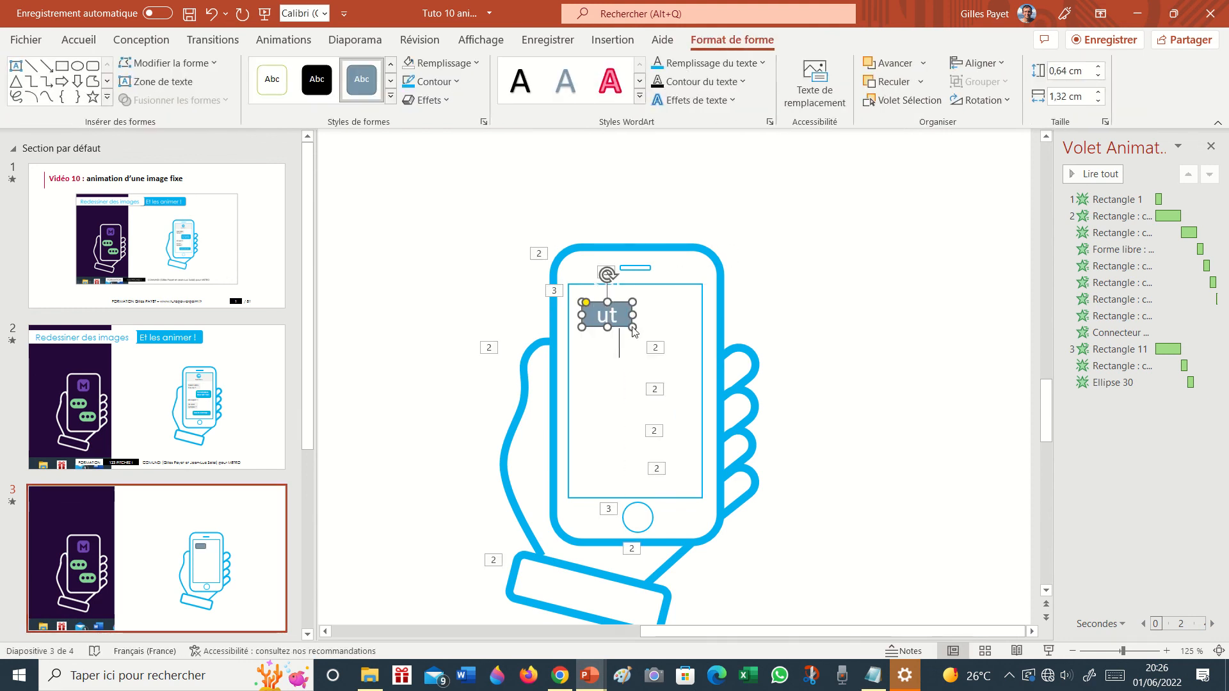
{"action": "left_click", "coordinate": [633, 330]}
{"action": "type", "text": ", c"}
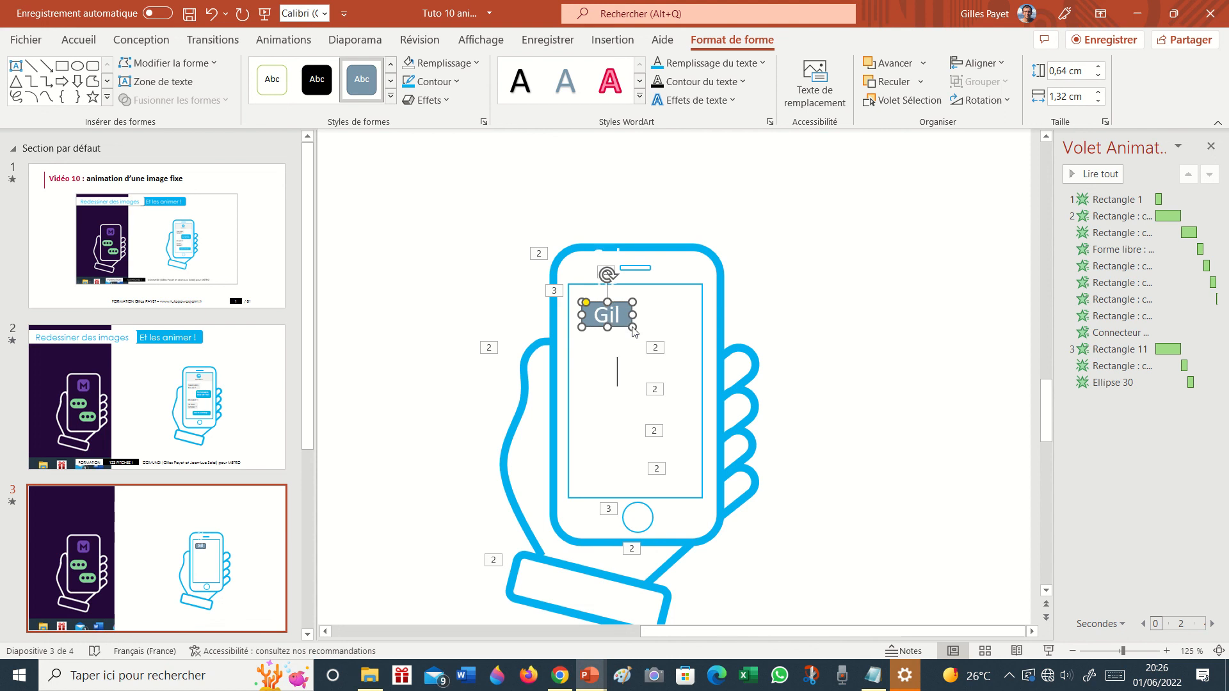
{"action": "type", "text": "omment vas tu ?"}
Set the message bubble's text size to 7 and enlarge the bubble so the text fits inside
{"action": "key", "text": "ctrl+a"}
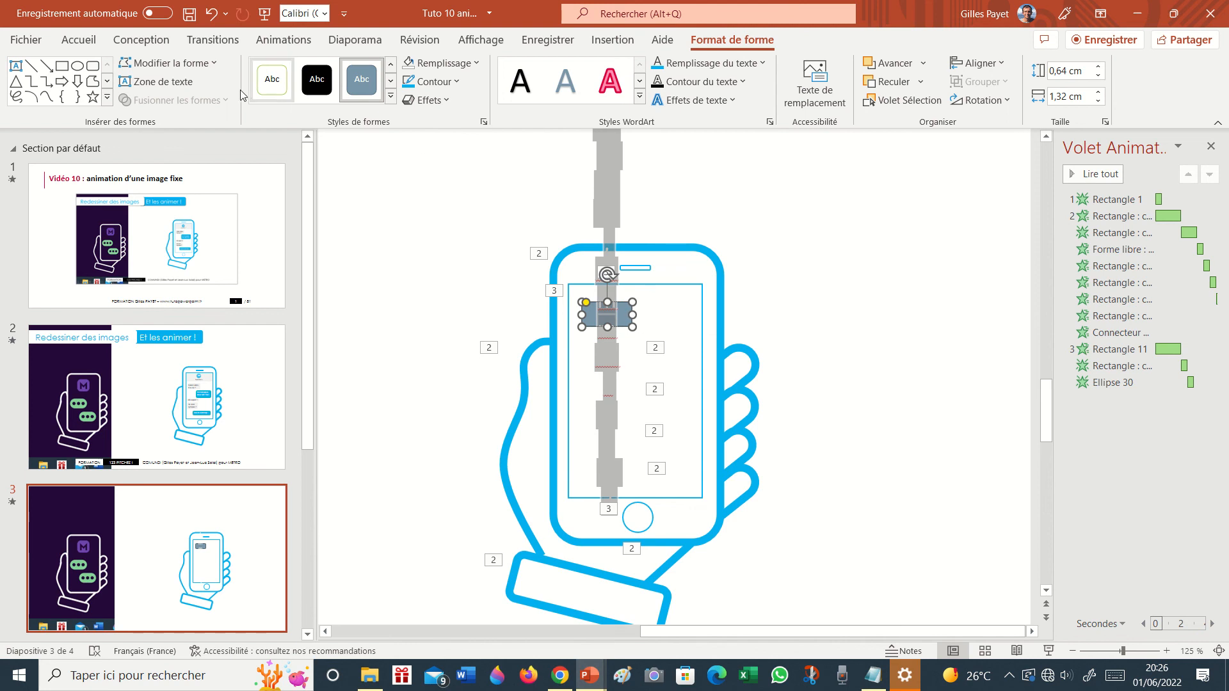
{"action": "left_click", "coordinate": [79, 40]}
{"action": "left_click", "coordinate": [375, 69]}
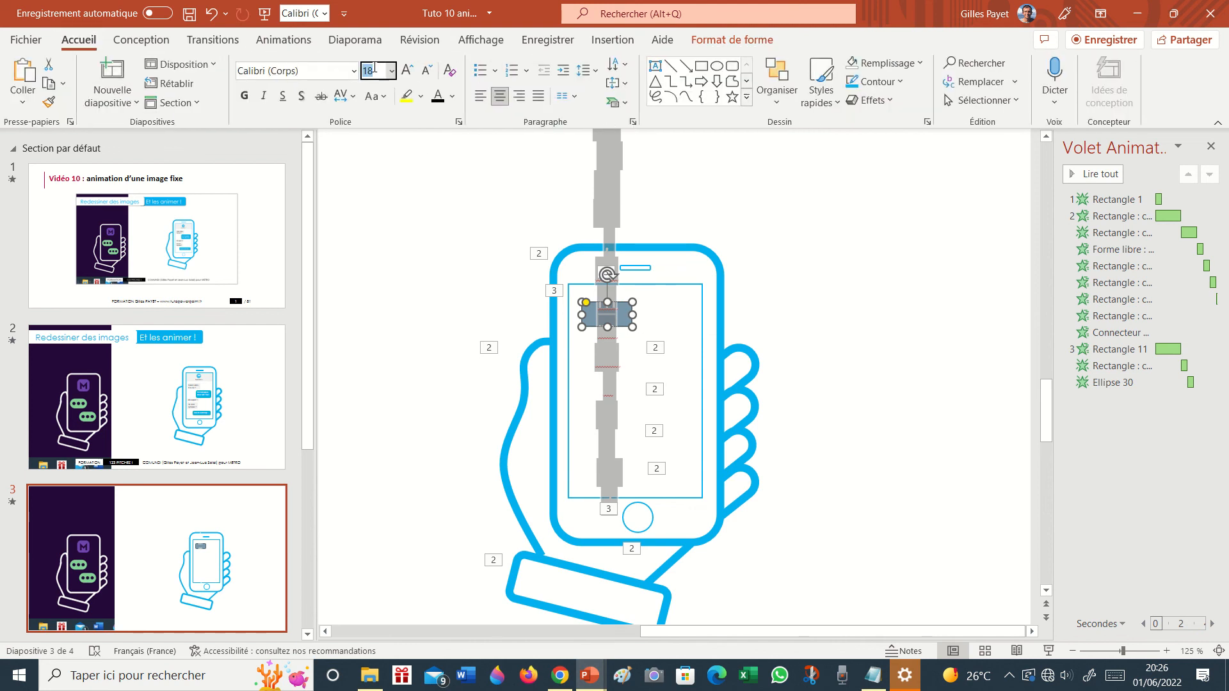
{"action": "key", "text": "Return"}
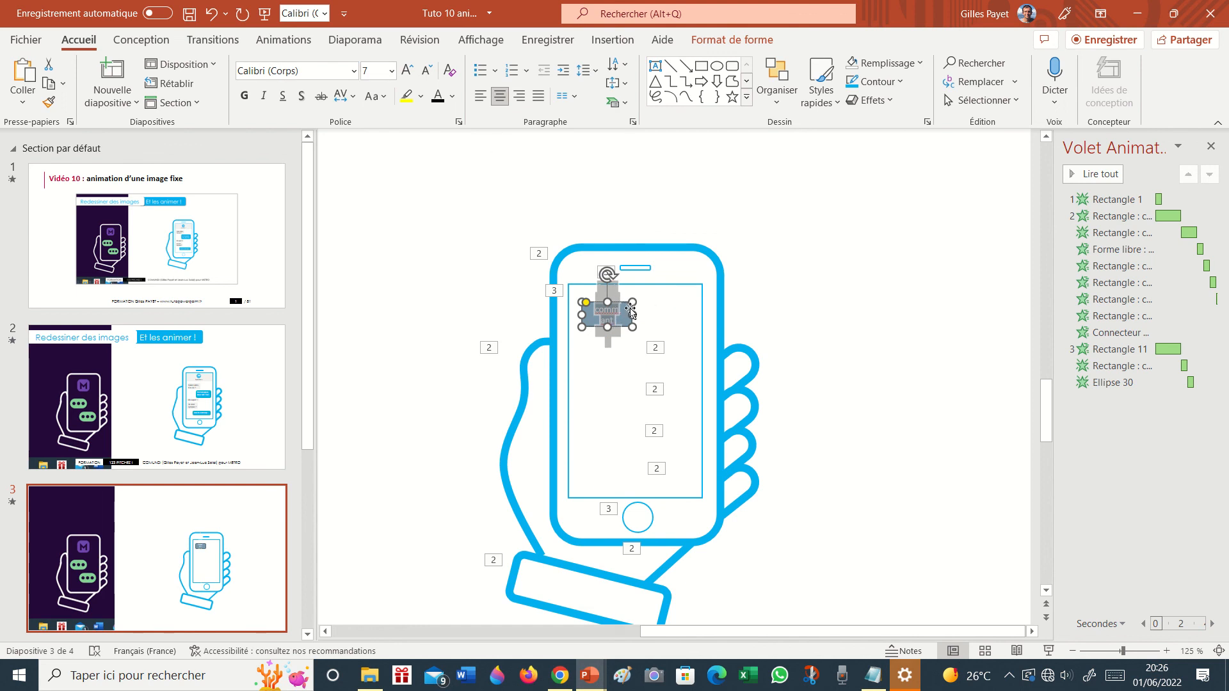
{"action": "left_click_drag", "start_coordinate": [631, 309], "coordinate": [654, 366]}
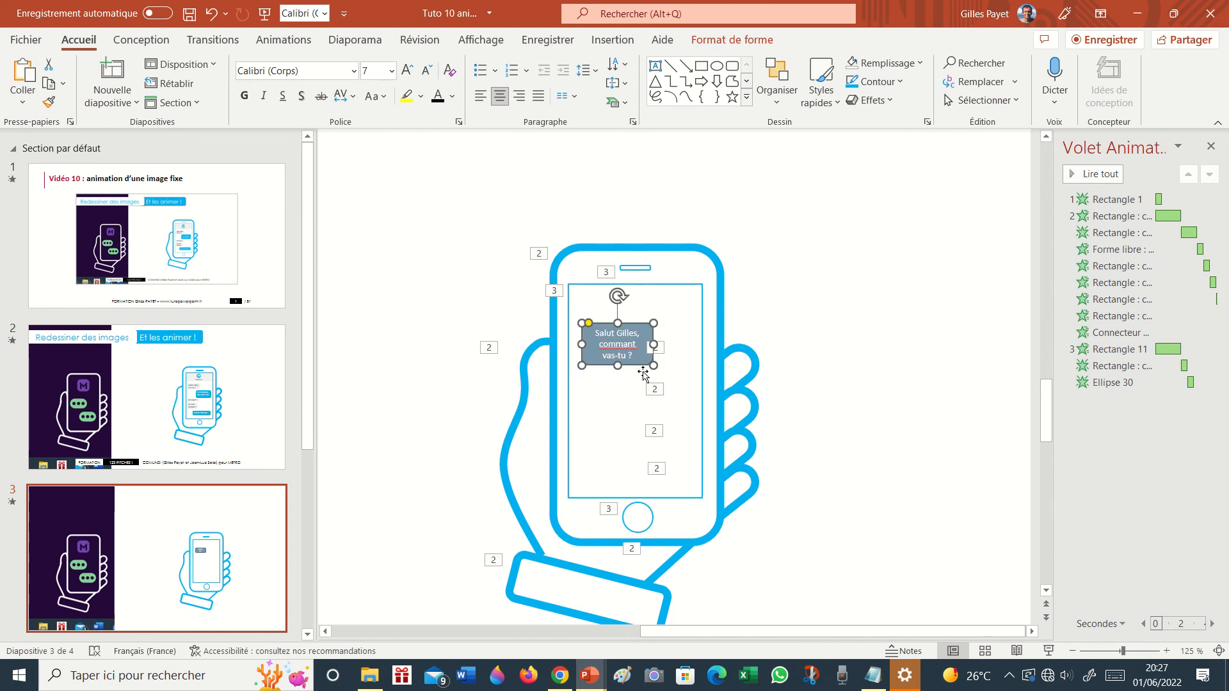
Correct the spelling of "comment" in the message bubble and widen the bubble slightly
{"action": "left_click", "coordinate": [617, 344]}
{"action": "key", "text": "BackSpace"}
{"action": "left_click_drag", "start_coordinate": [653, 345], "coordinate": [672, 344]}
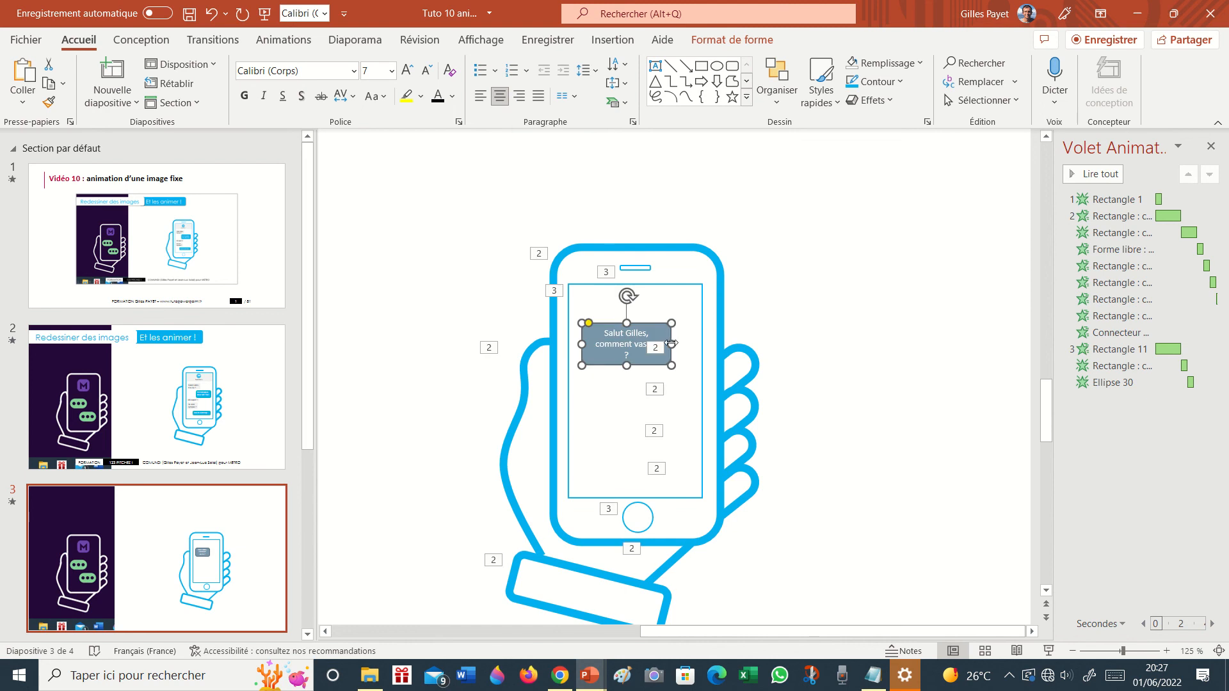
Reword the bubble's question to "t'es où ?" as on slide 2, and shrink the bubble around its two lines near the screen's top
{"action": "left_click", "coordinate": [234, 429]}
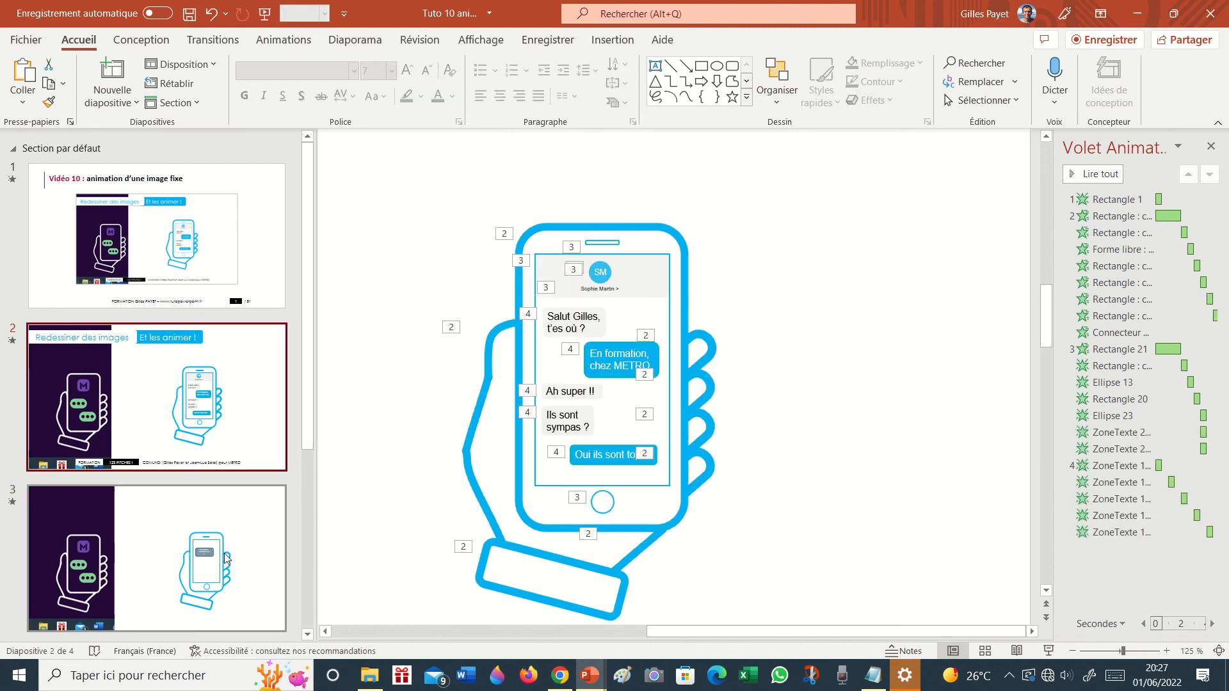
{"action": "left_click", "coordinate": [241, 520]}
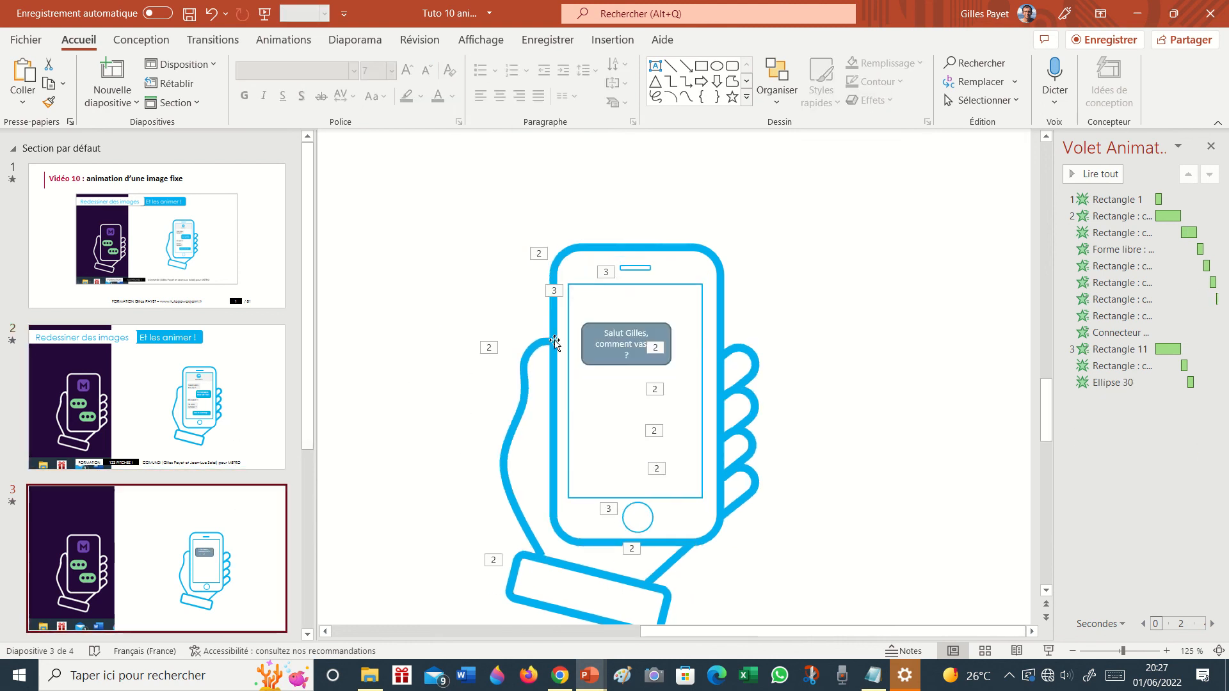
{"action": "left_click", "coordinate": [619, 349]}
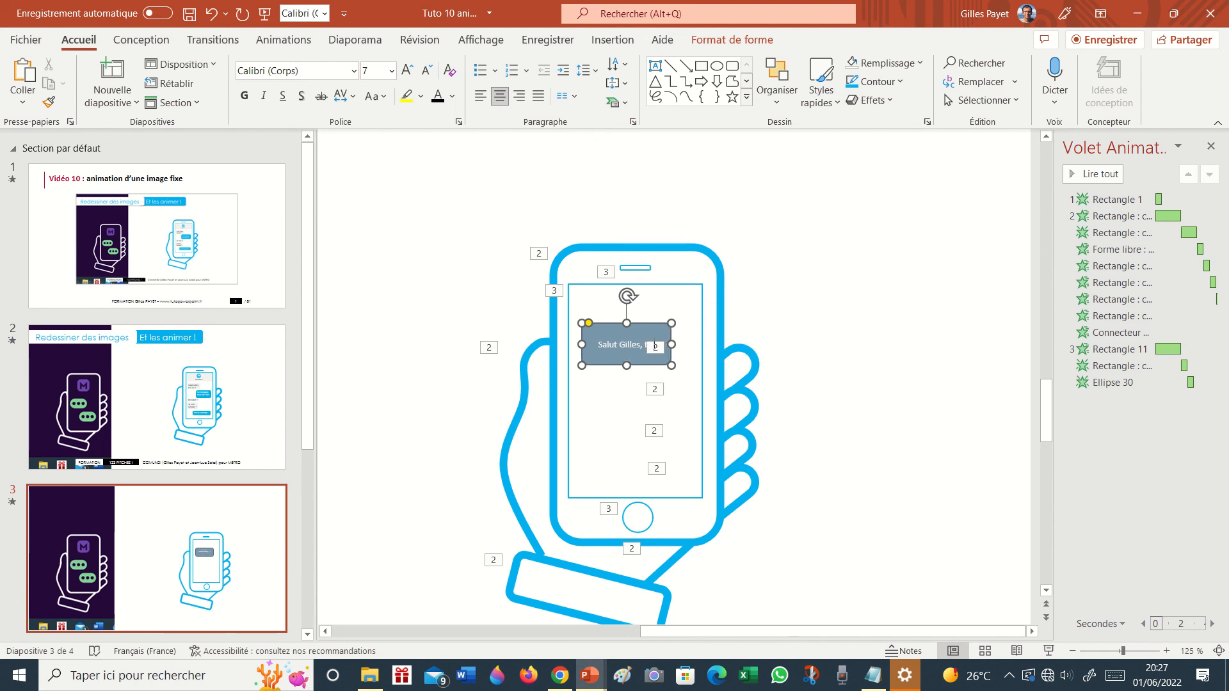
{"action": "type", "text": "s où "}
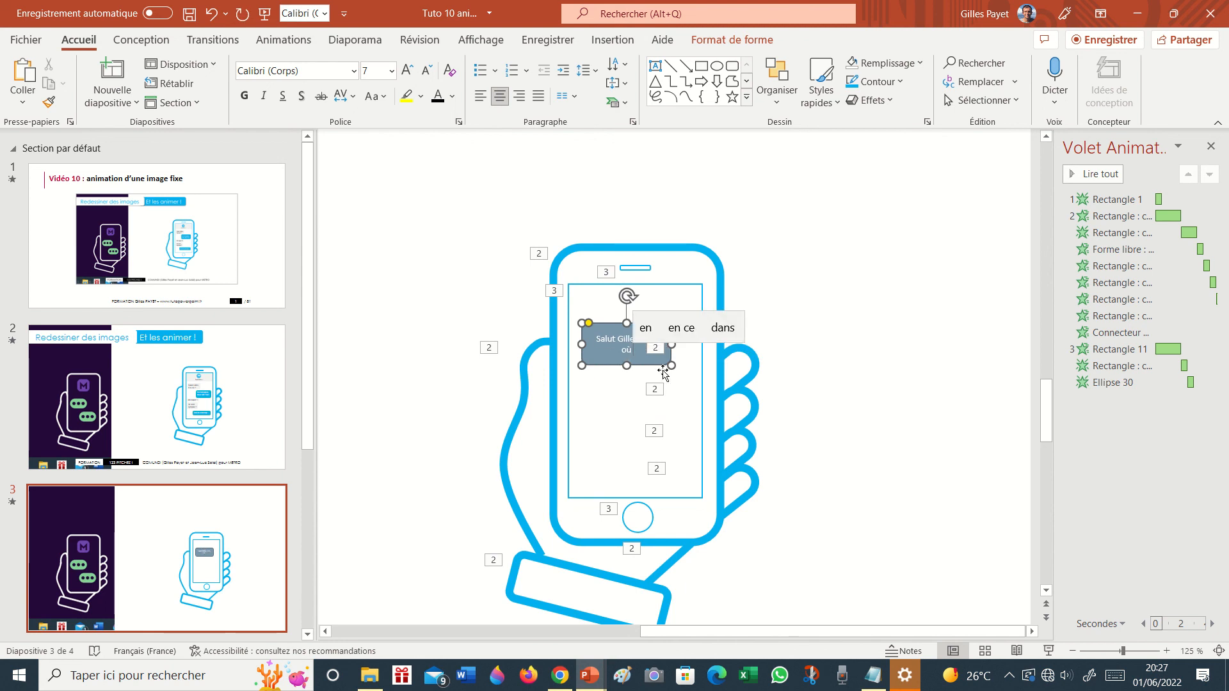
{"action": "type", "text": "?"}
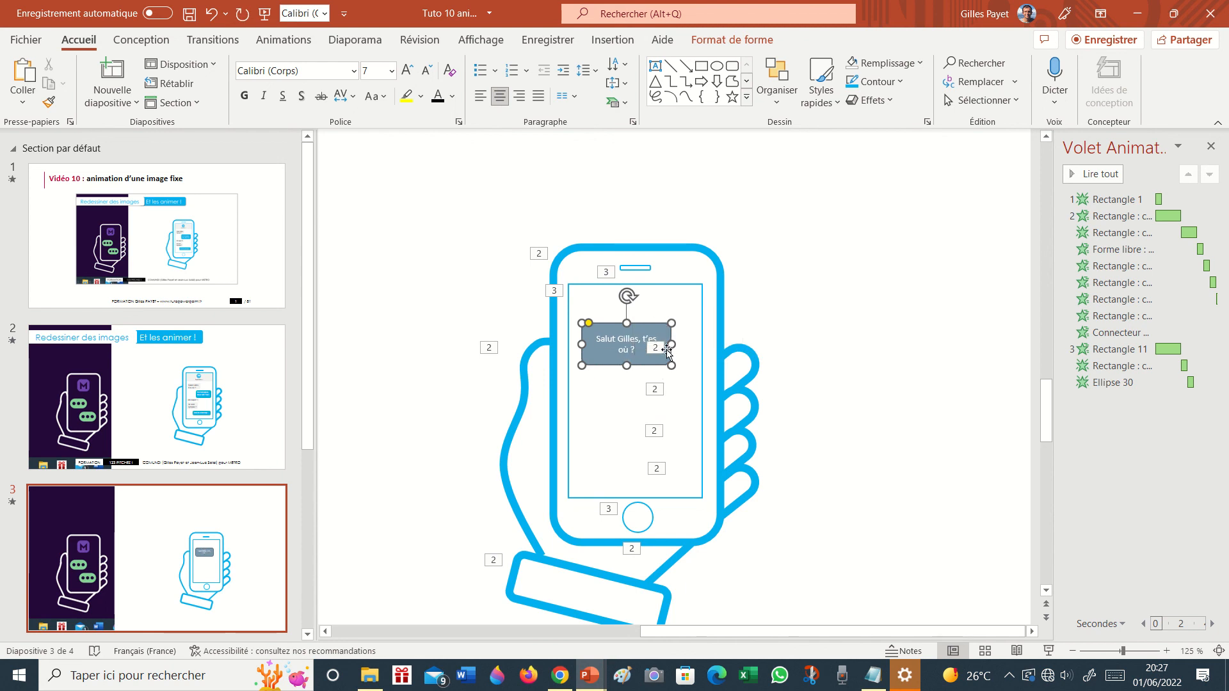
{"action": "left_click_drag", "start_coordinate": [669, 363], "coordinate": [644, 307]}
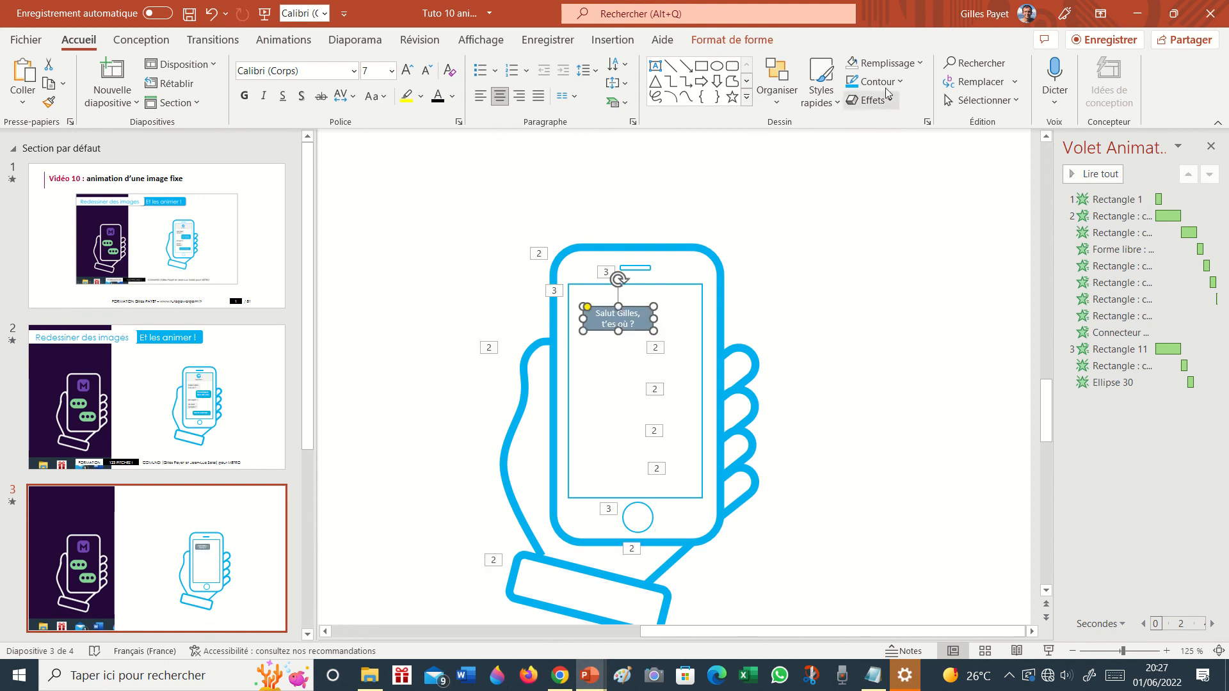
Format the message bubble with a very light grey fill, no outline and black text
{"action": "left_click", "coordinate": [889, 70]}
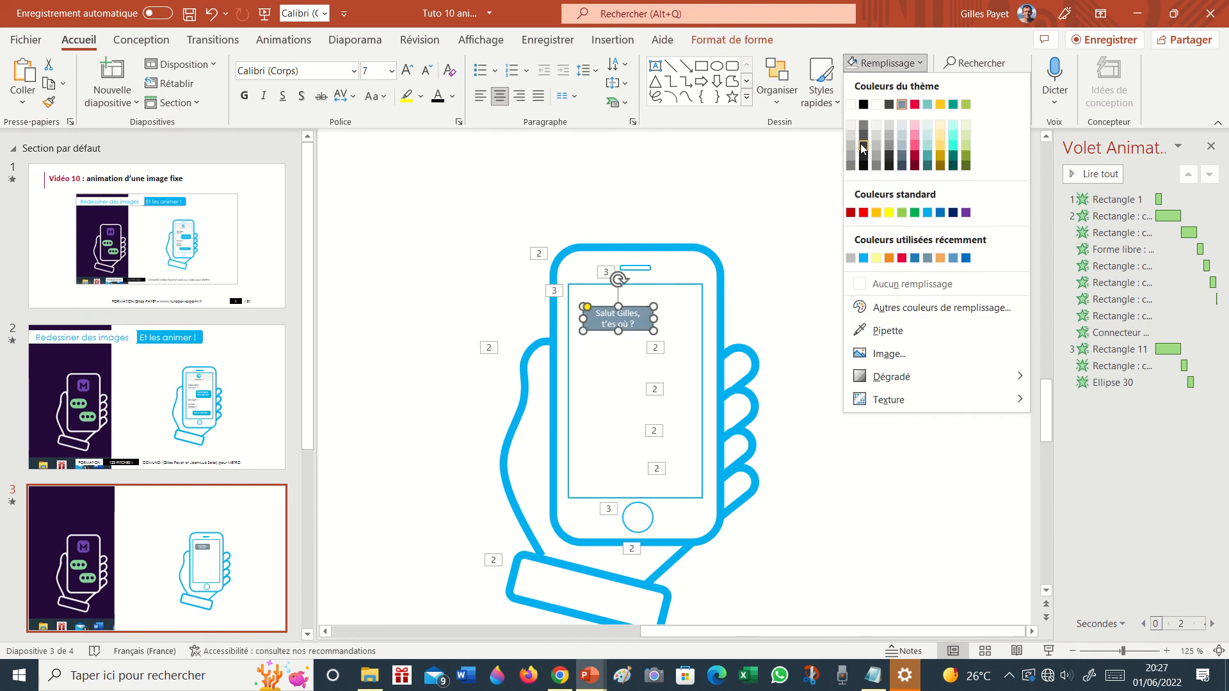
{"action": "left_click", "coordinate": [850, 126]}
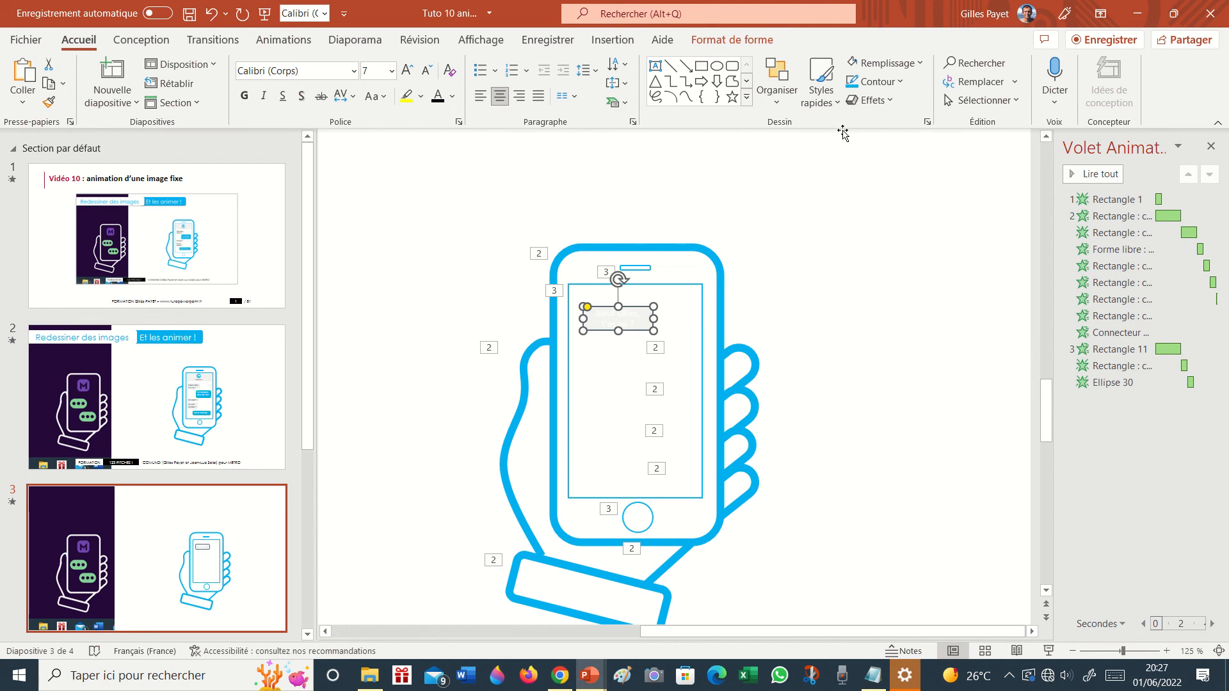
{"action": "left_click", "coordinate": [876, 82]}
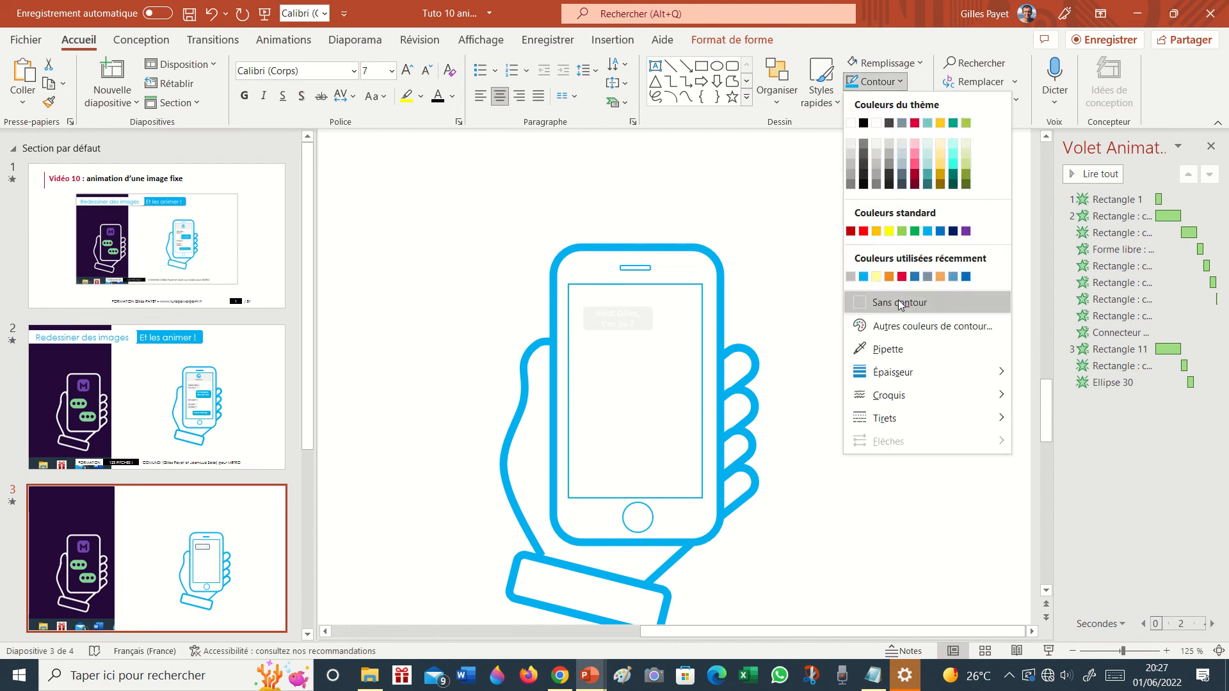
{"action": "left_click", "coordinate": [903, 306]}
{"action": "left_click", "coordinate": [437, 99]}
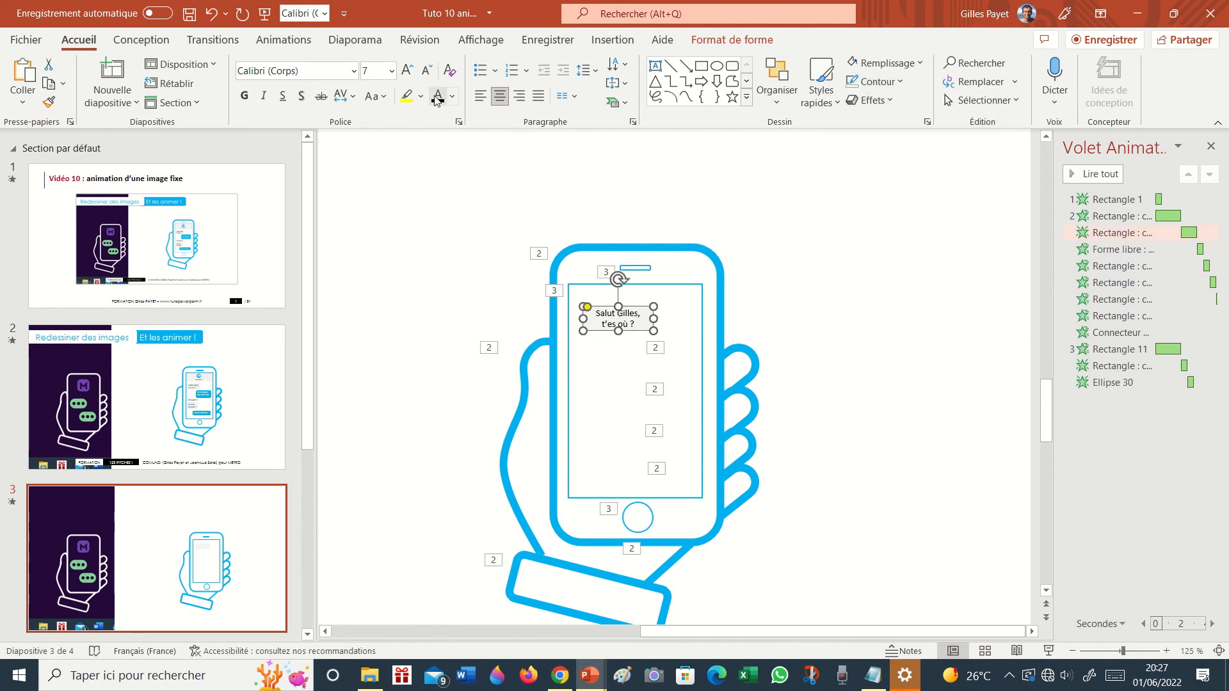
{"action": "left_click", "coordinate": [850, 285]}
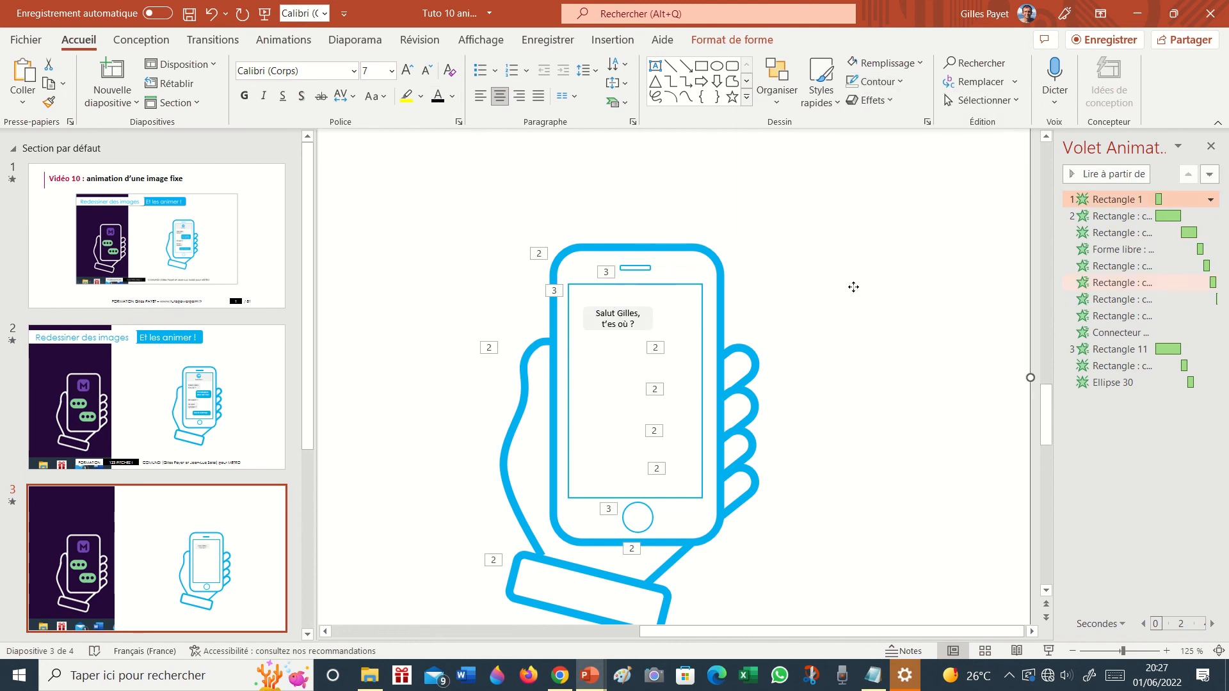
Duplicate the grey message bubble and place the copy below it, offset toward the right edge of the phone's screen
{"action": "left_click", "coordinate": [643, 321]}
{"action": "key", "text": "ctrl+d"}
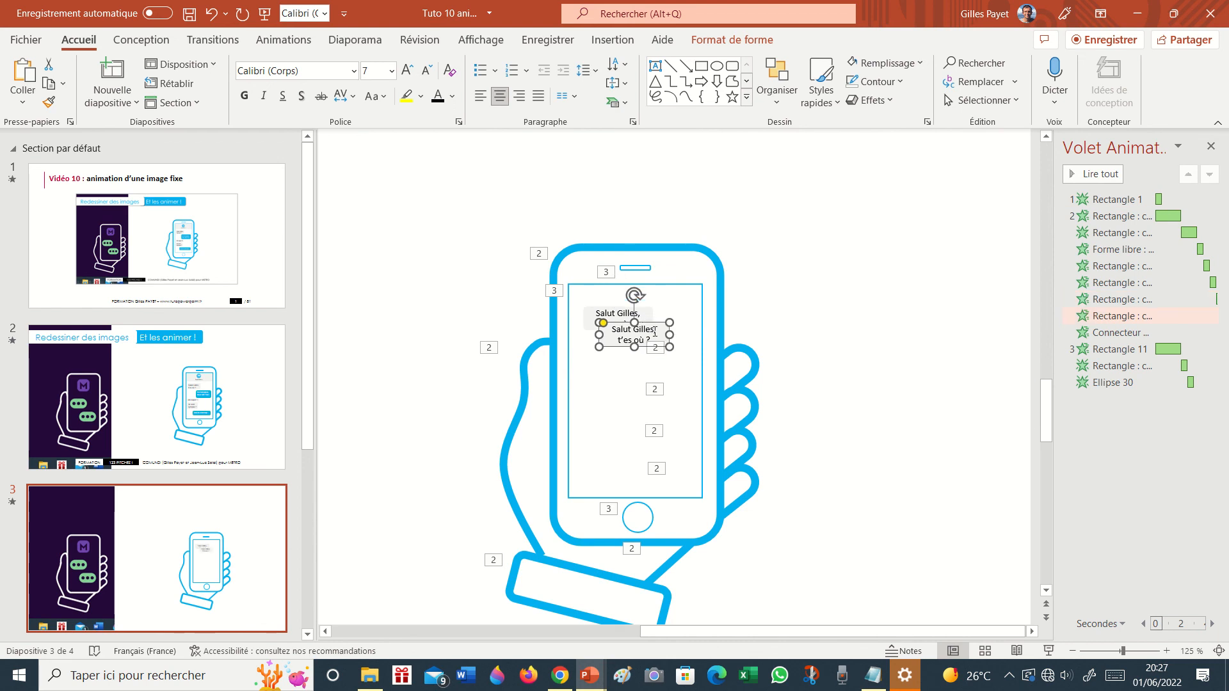
{"action": "left_click_drag", "start_coordinate": [660, 339], "coordinate": [684, 356]}
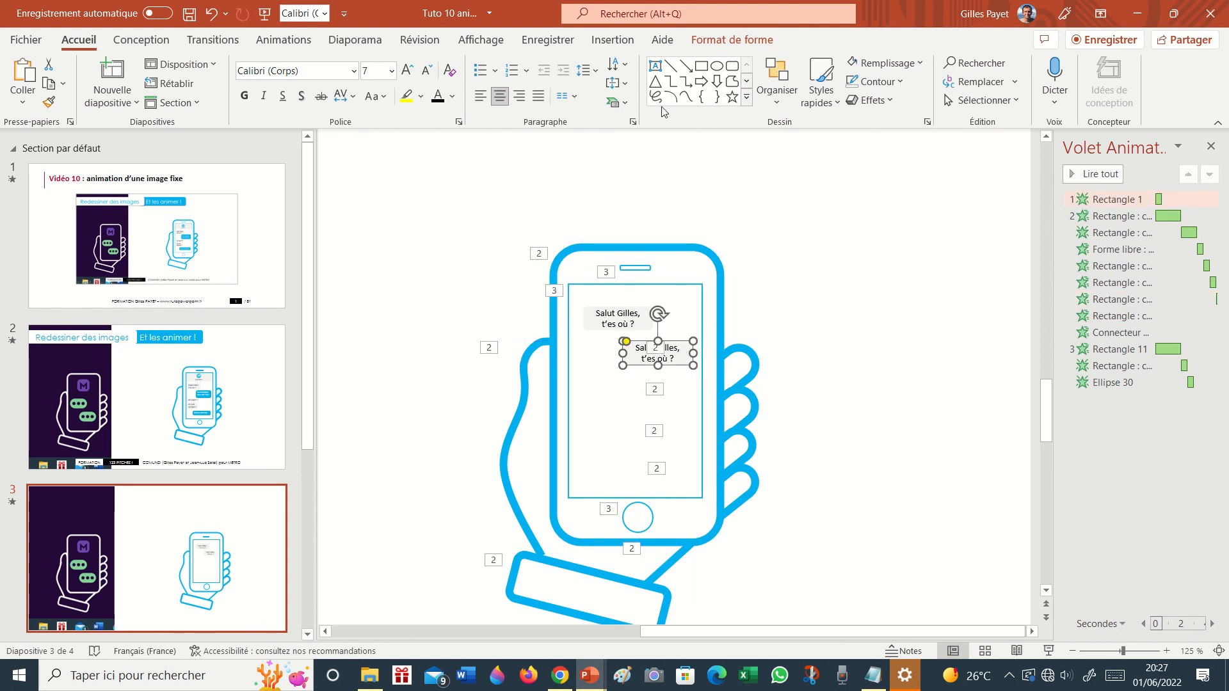
Restyle the duplicated bubble as a reply with light blue fill and white text, and replace its message with "Chez METRO"
{"action": "left_click", "coordinate": [891, 64]}
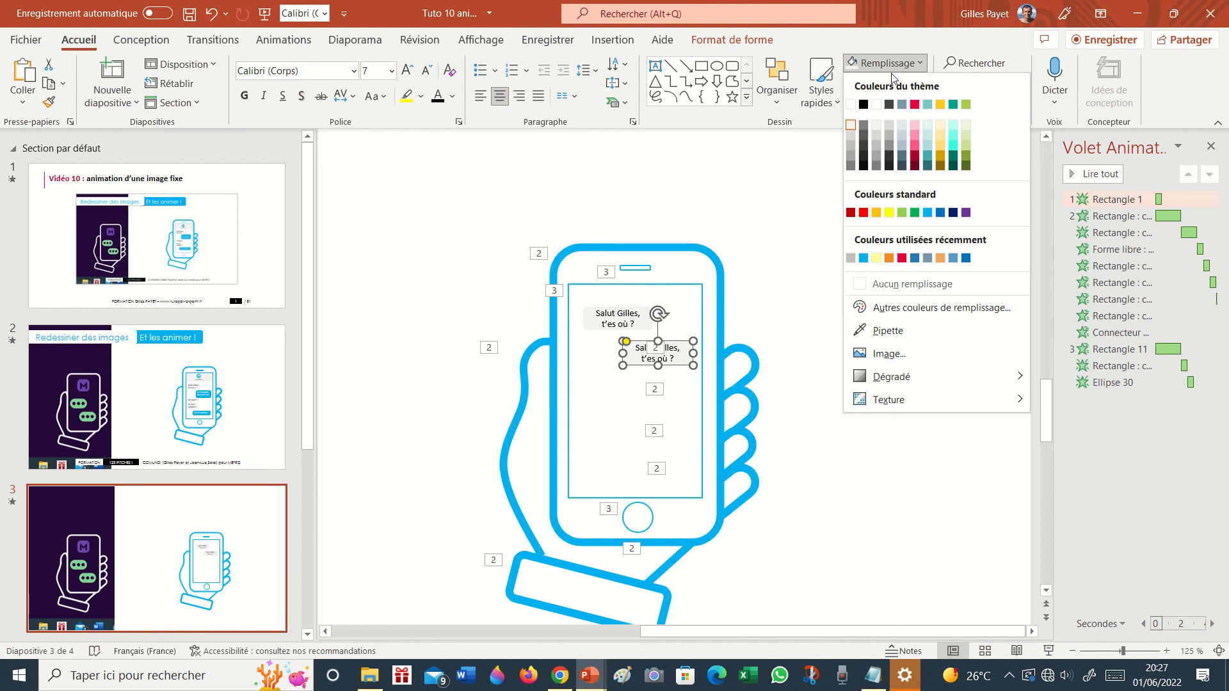
{"action": "left_click", "coordinate": [863, 258]}
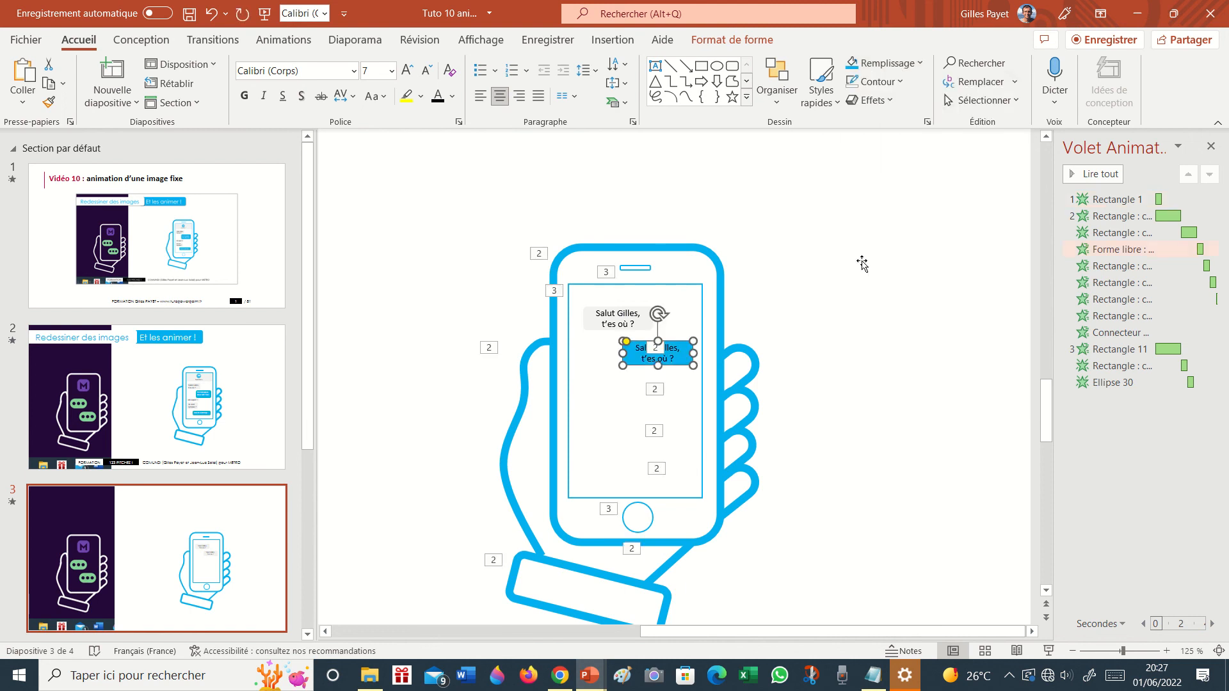
{"action": "left_click", "coordinate": [452, 97]}
{"action": "left_click", "coordinate": [440, 136]}
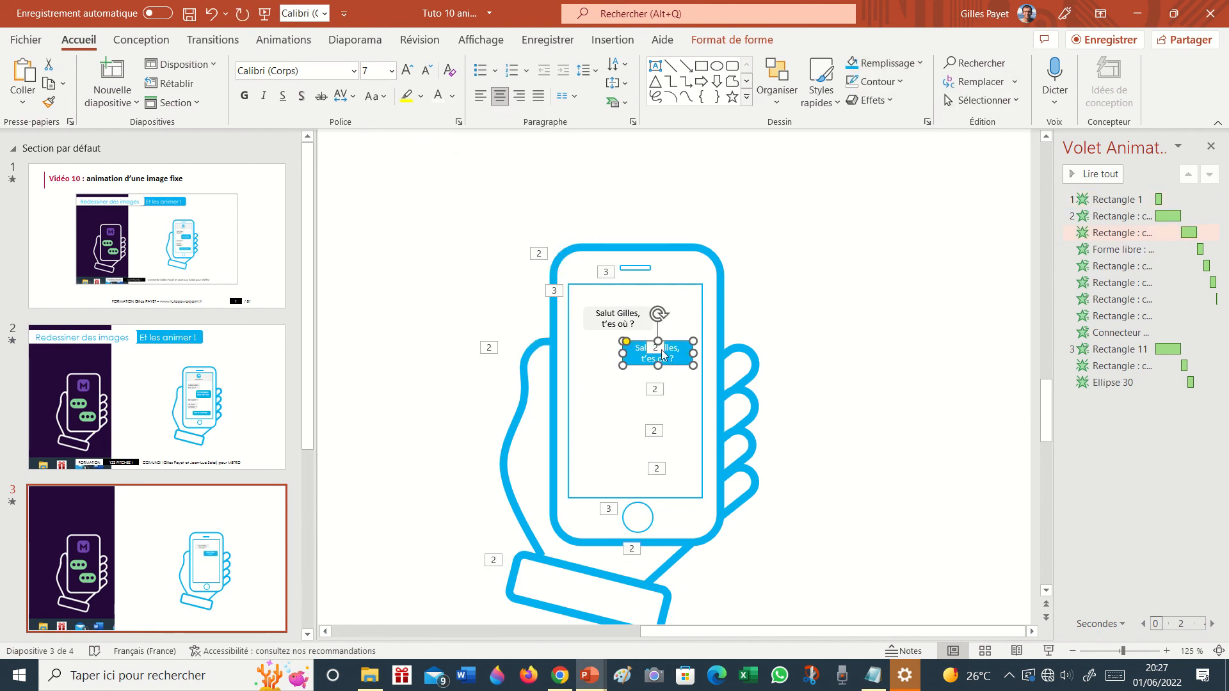
{"action": "left_click_drag", "start_coordinate": [637, 349], "coordinate": [704, 379]}
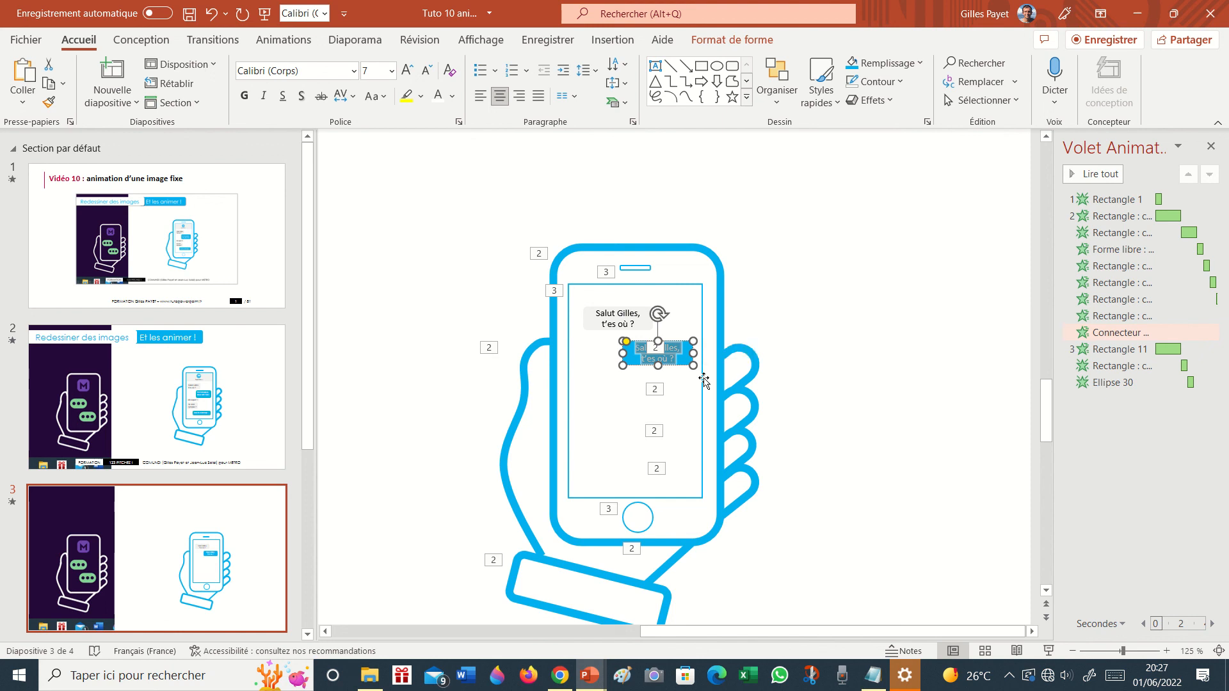
{"action": "type", "text": "Chez METRO"}
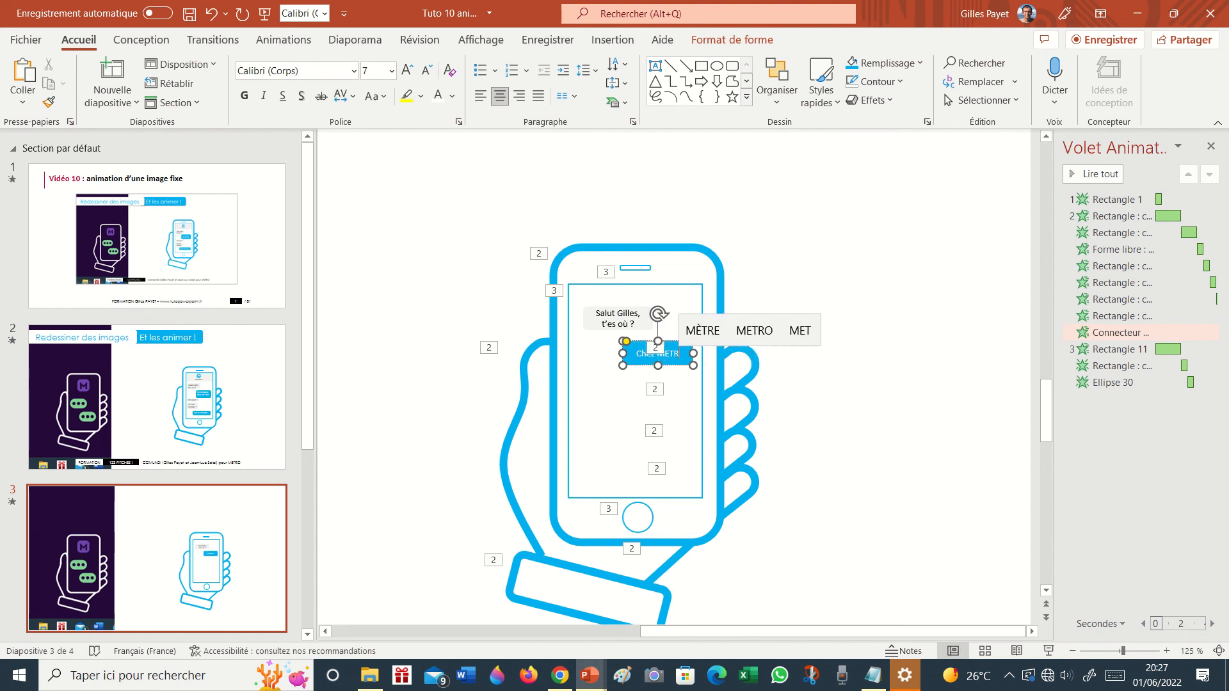
Duplicate the grey and blue message bubbles together and place the copies directly below the originals on the phone's screen
{"action": "left_click", "coordinate": [638, 319]}
{"action": "left_click", "coordinate": [642, 351], "text": "shift"}
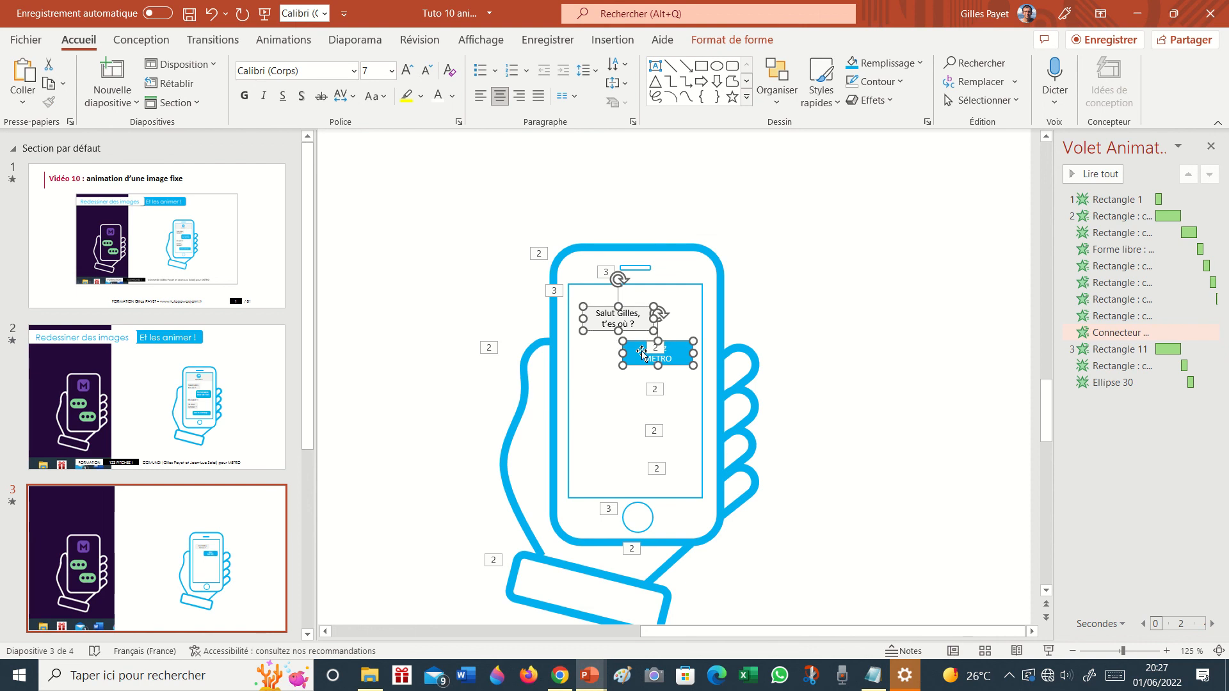
{"action": "key", "text": "ctrl+d"}
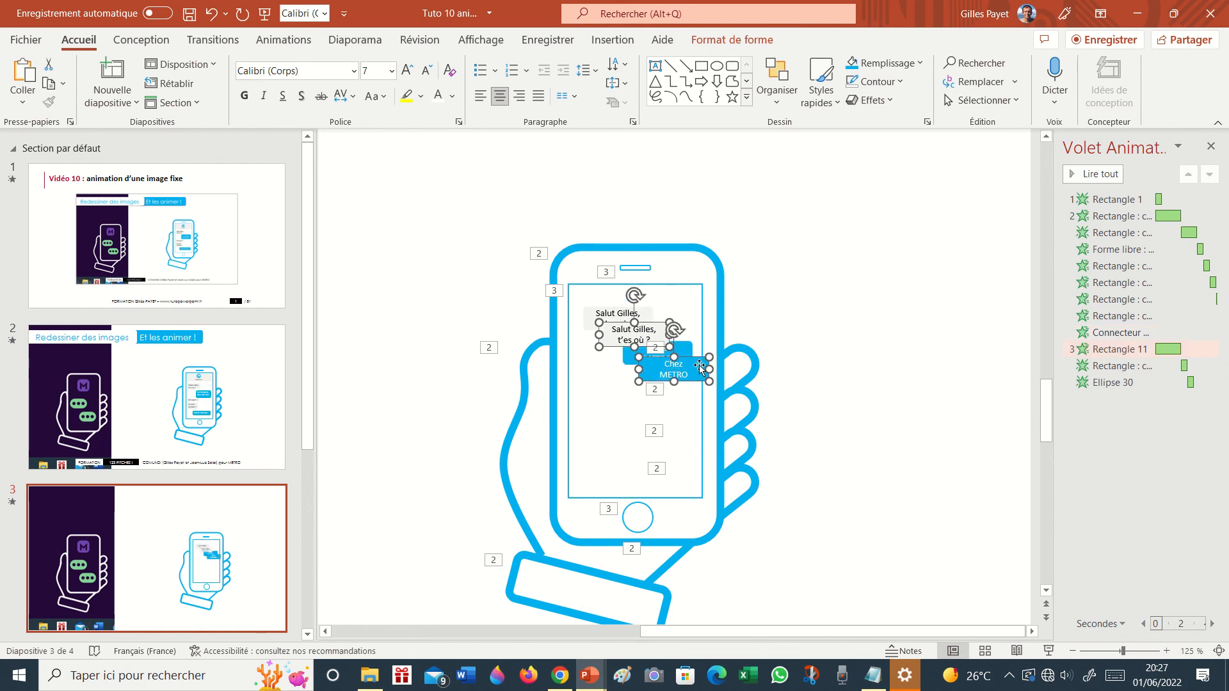
{"action": "left_click_drag", "start_coordinate": [693, 388], "coordinate": [679, 422]}
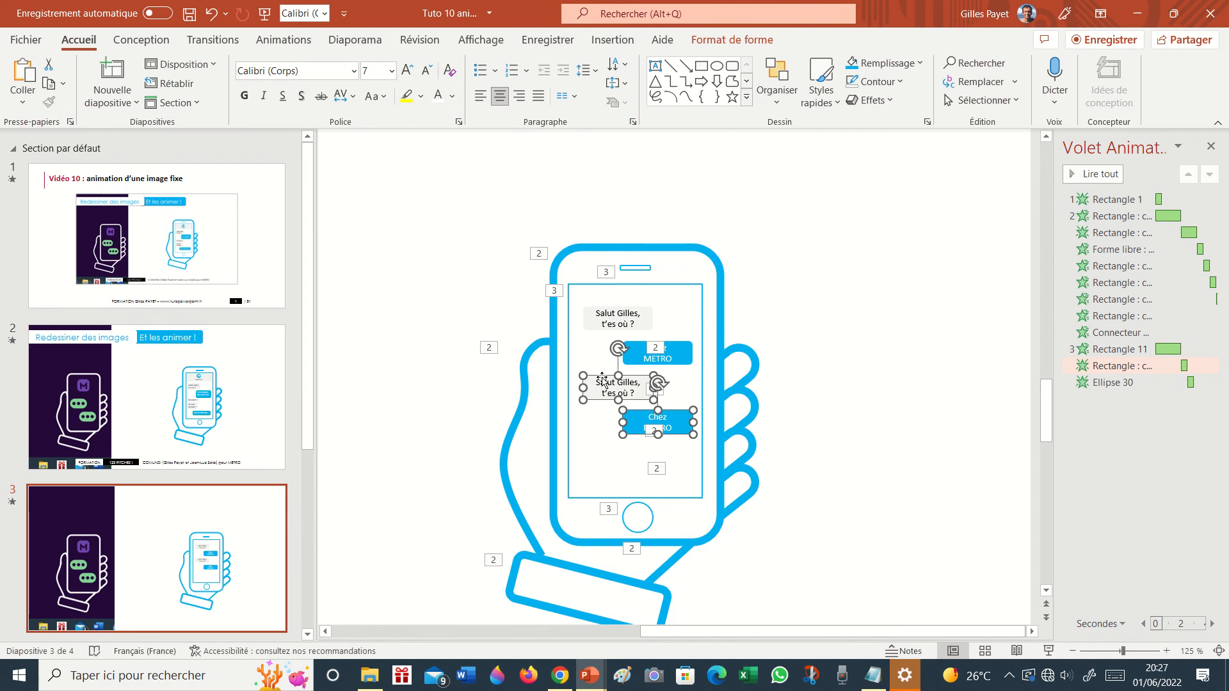
Replace the copied grey bubble's message with "C'est super, ils sont sympas ?" and widen the bubble so the text fits on two lines
{"action": "triple_click", "coordinate": [602, 382]}
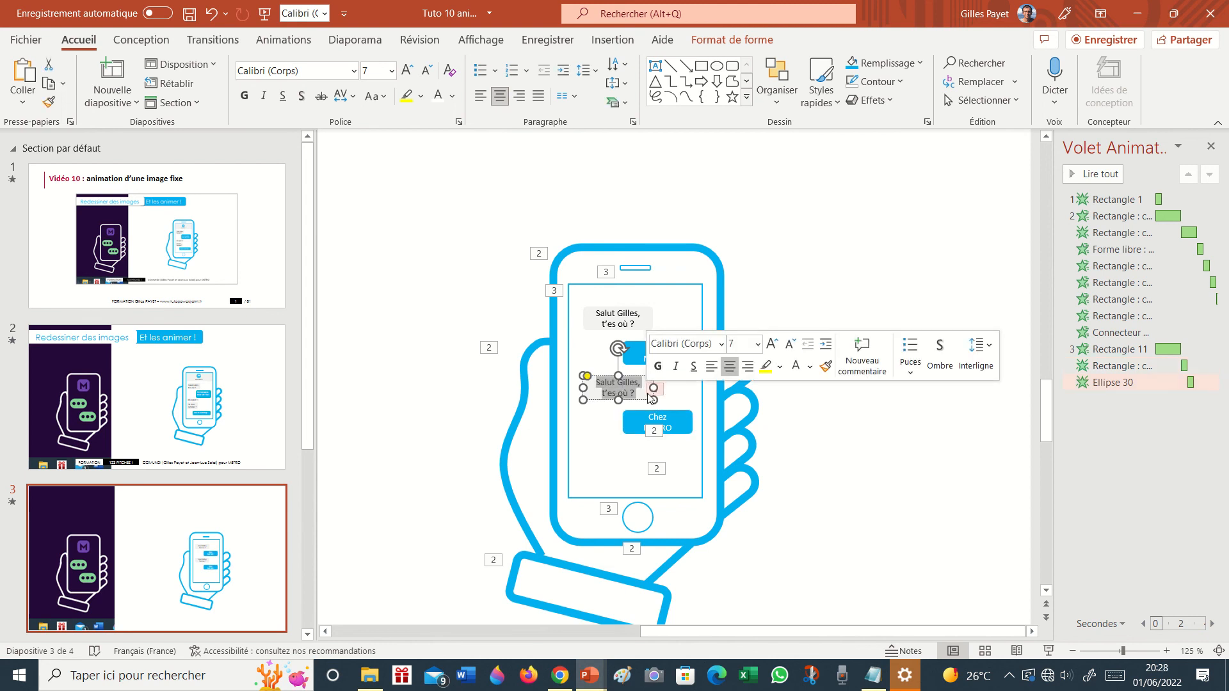
{"action": "type", "text": "C'est supe"}
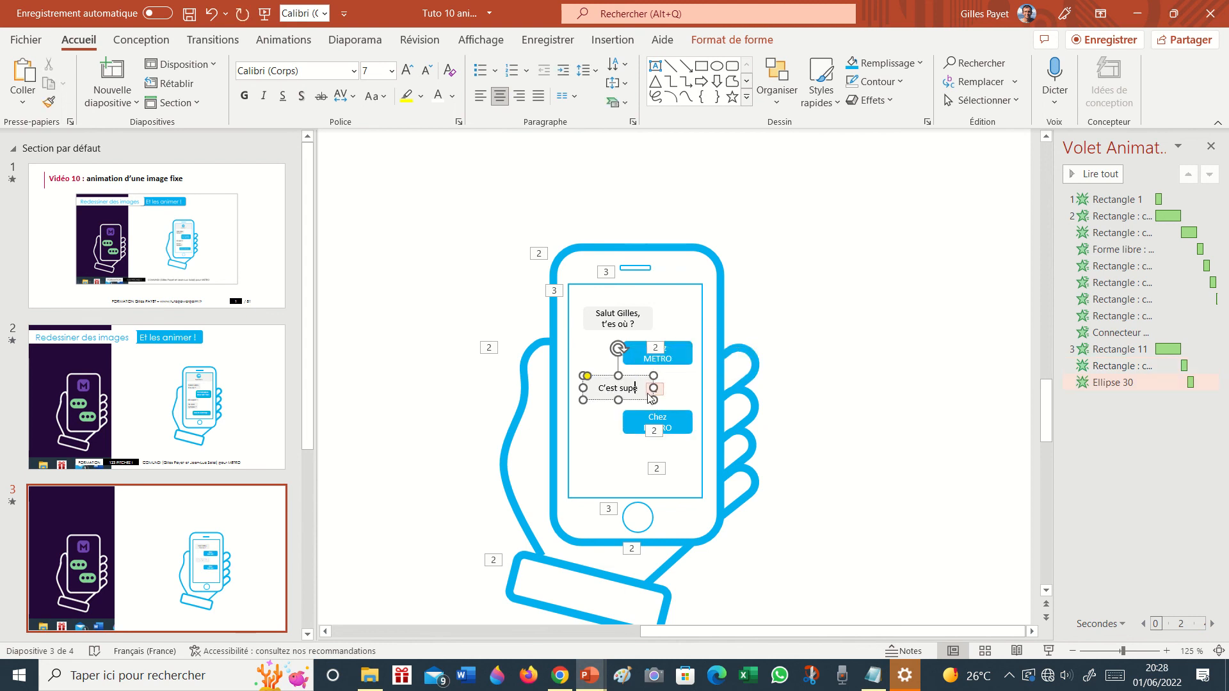
{"action": "type", "text": "r, ils so"}
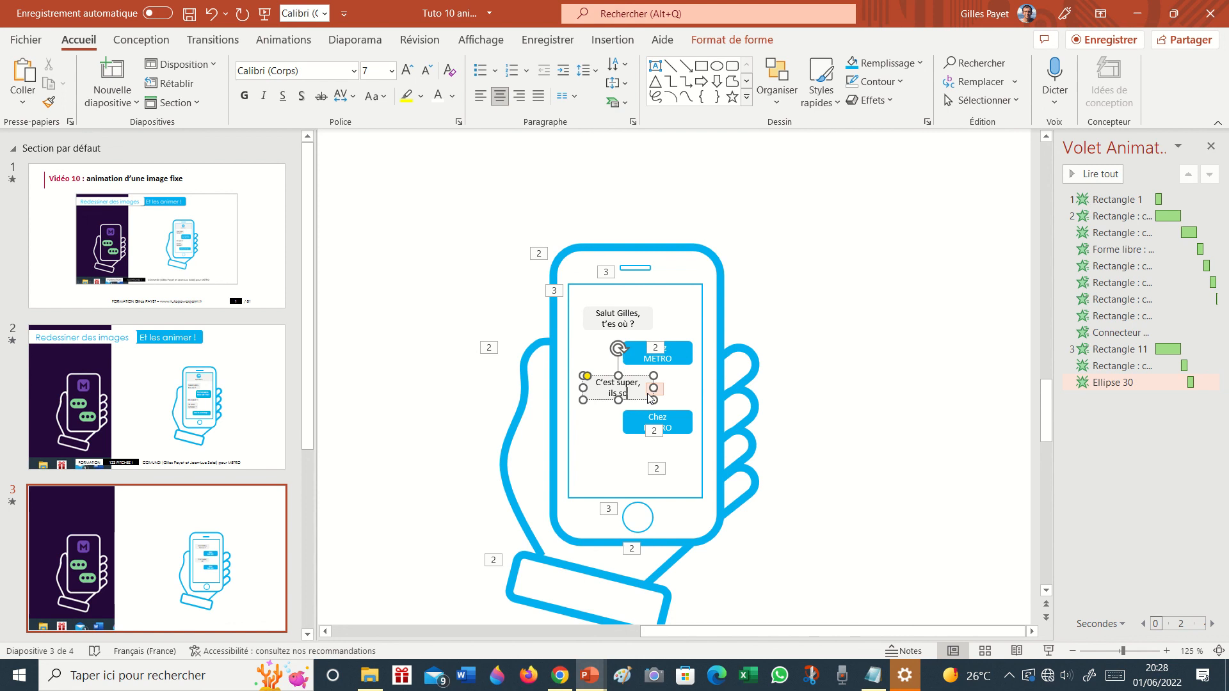
{"action": "type", "text": "nt supas"}
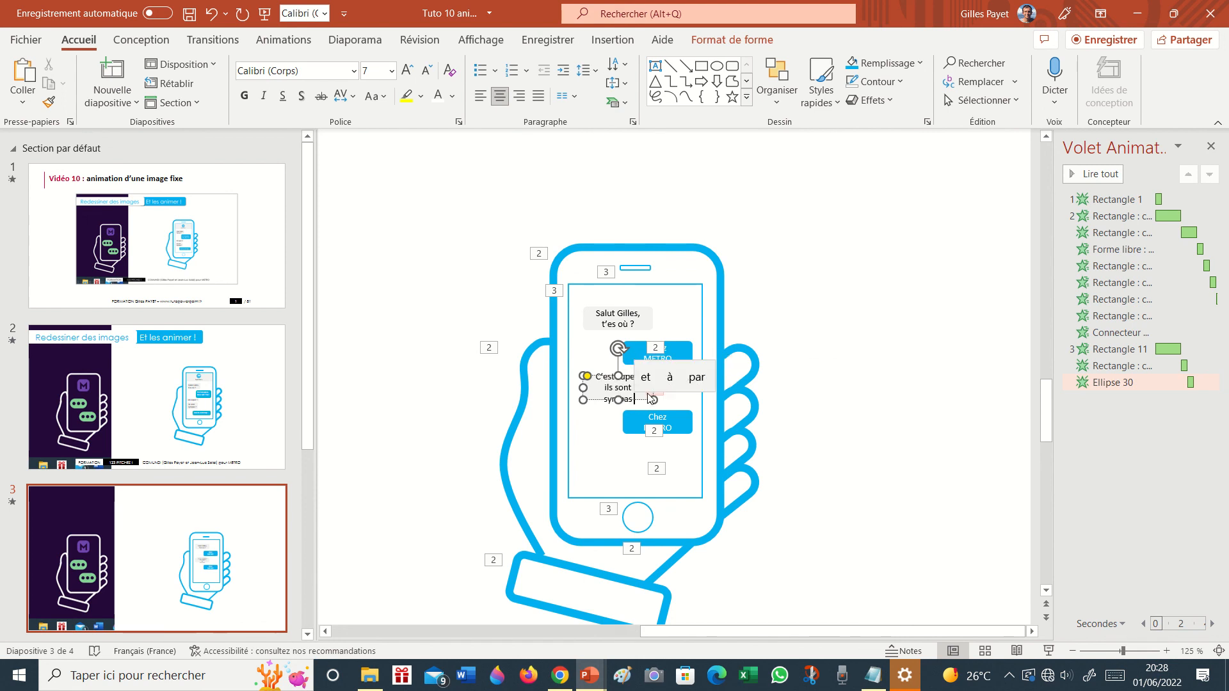
{"action": "type", "text": " ?"}
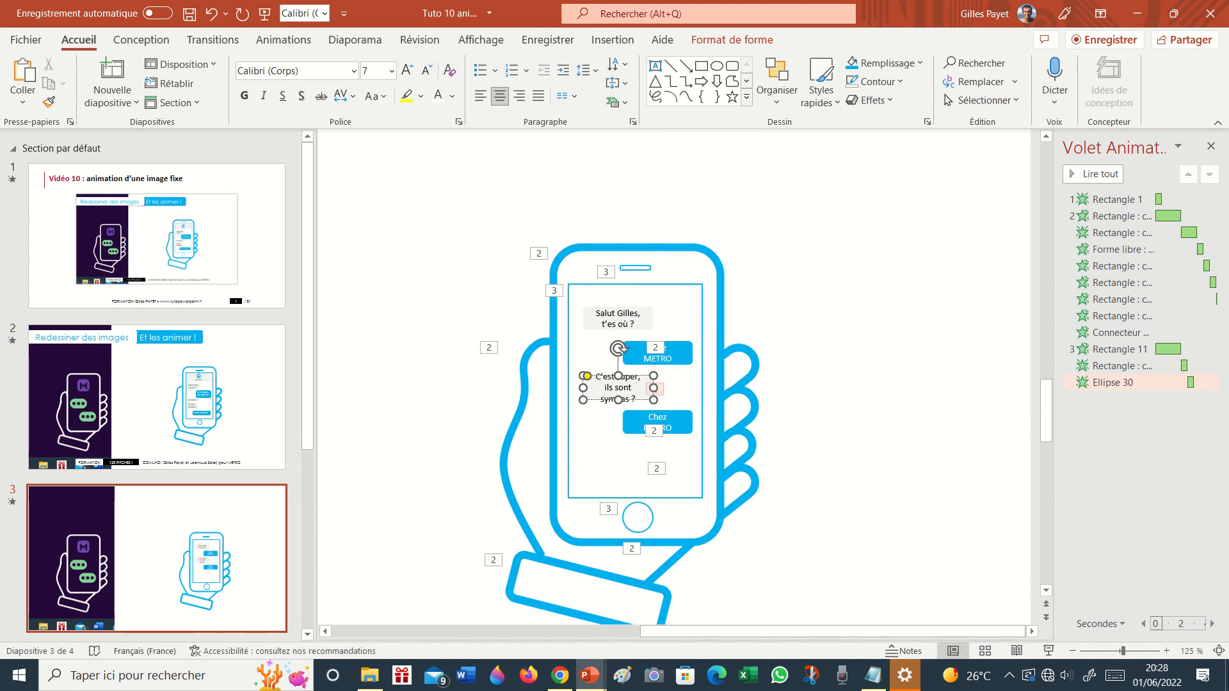
{"action": "left_click_drag", "start_coordinate": [653, 387], "coordinate": [661, 388]}
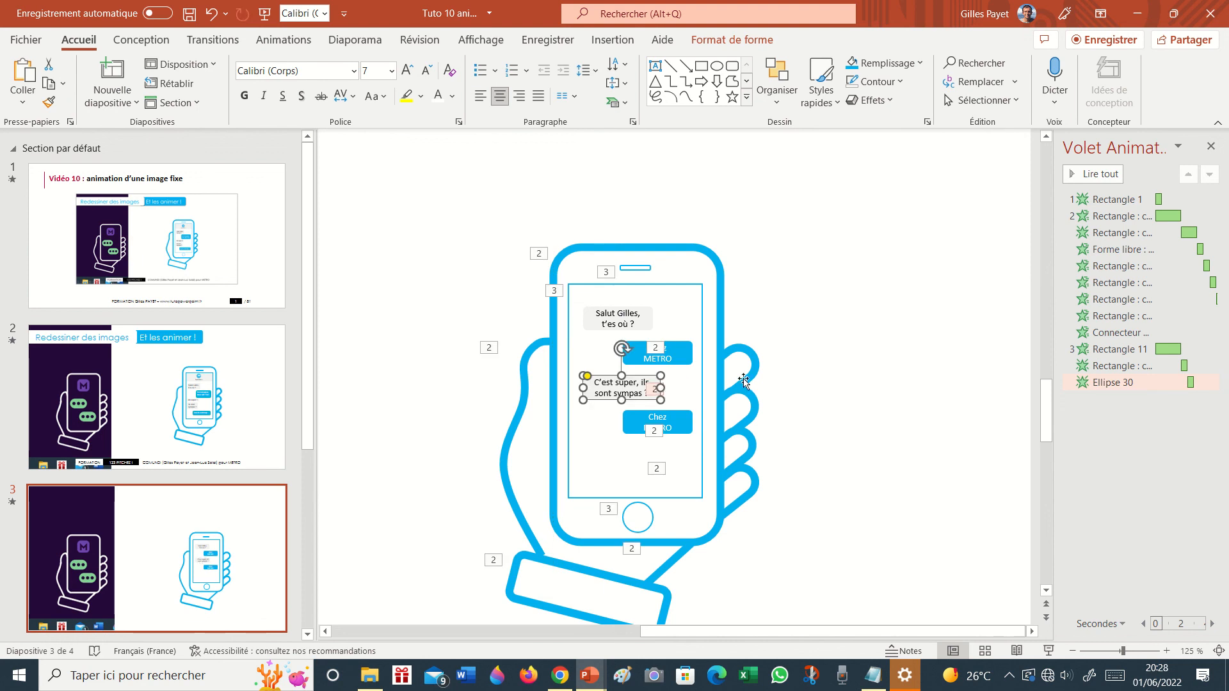
{"action": "left_click", "coordinate": [819, 374]}
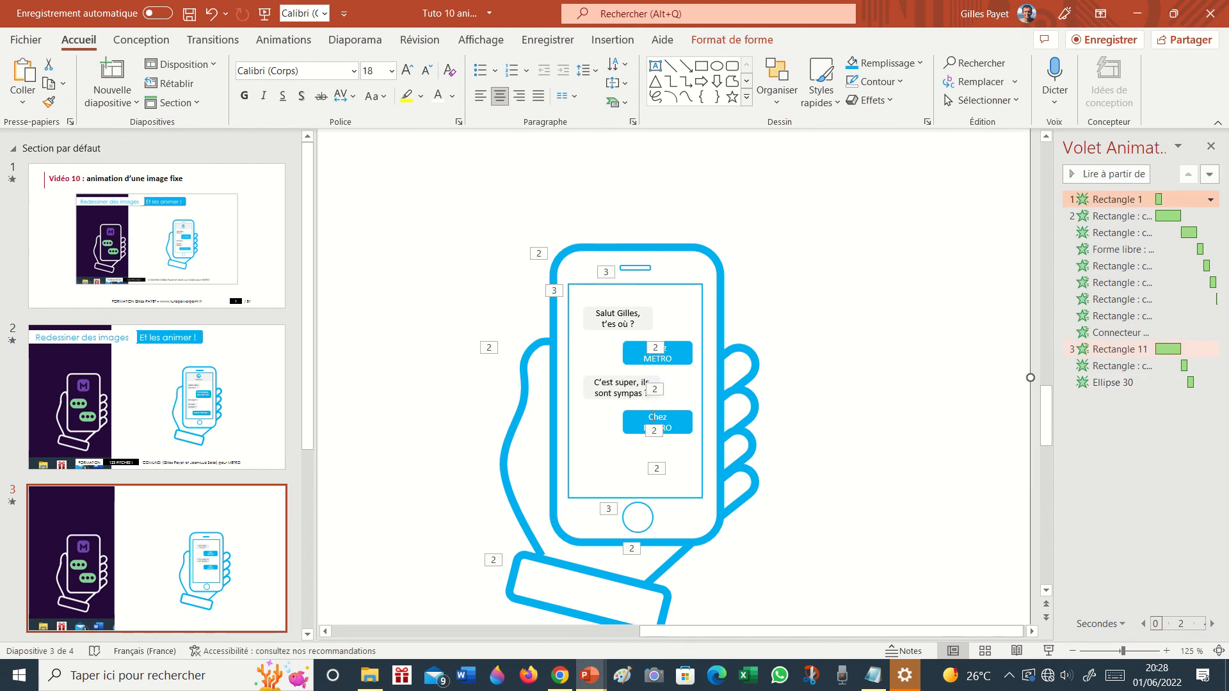
Replace the copied blue bubble's message with "Oui ils sont top !" and narrow the bubble slightly around its text
{"action": "left_click", "coordinate": [689, 432]}
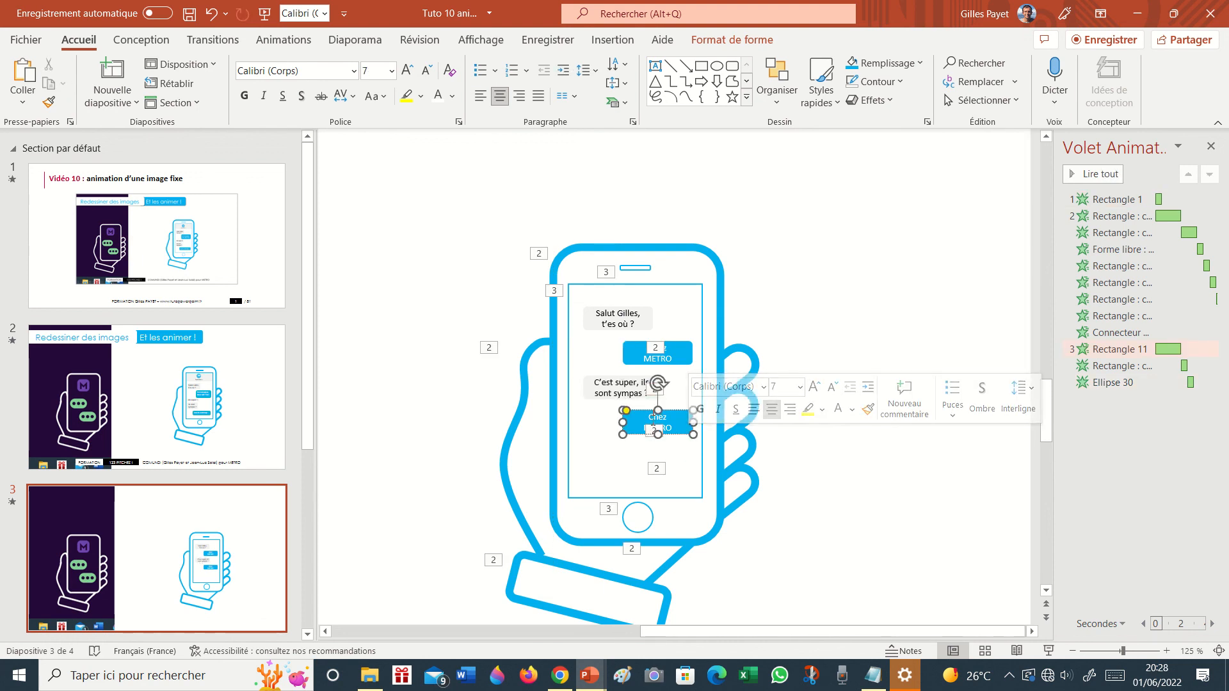
{"action": "left_click_drag", "start_coordinate": [647, 416], "coordinate": [682, 437]}
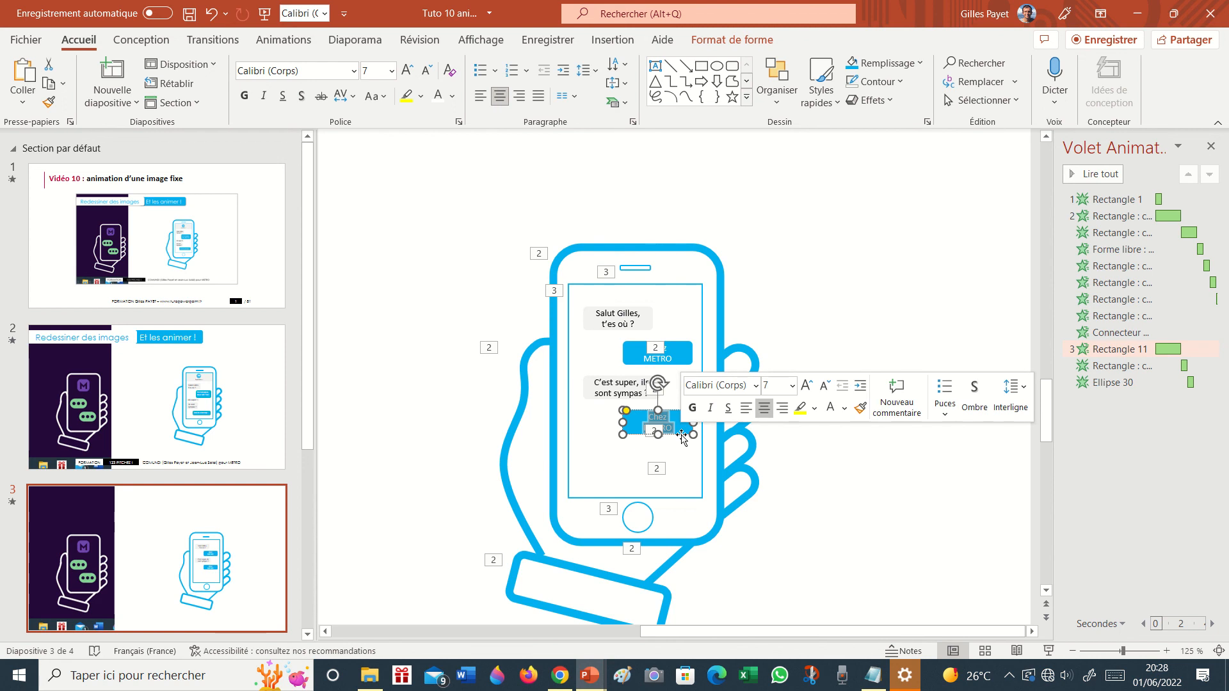
{"action": "type", "text": "Oui"}
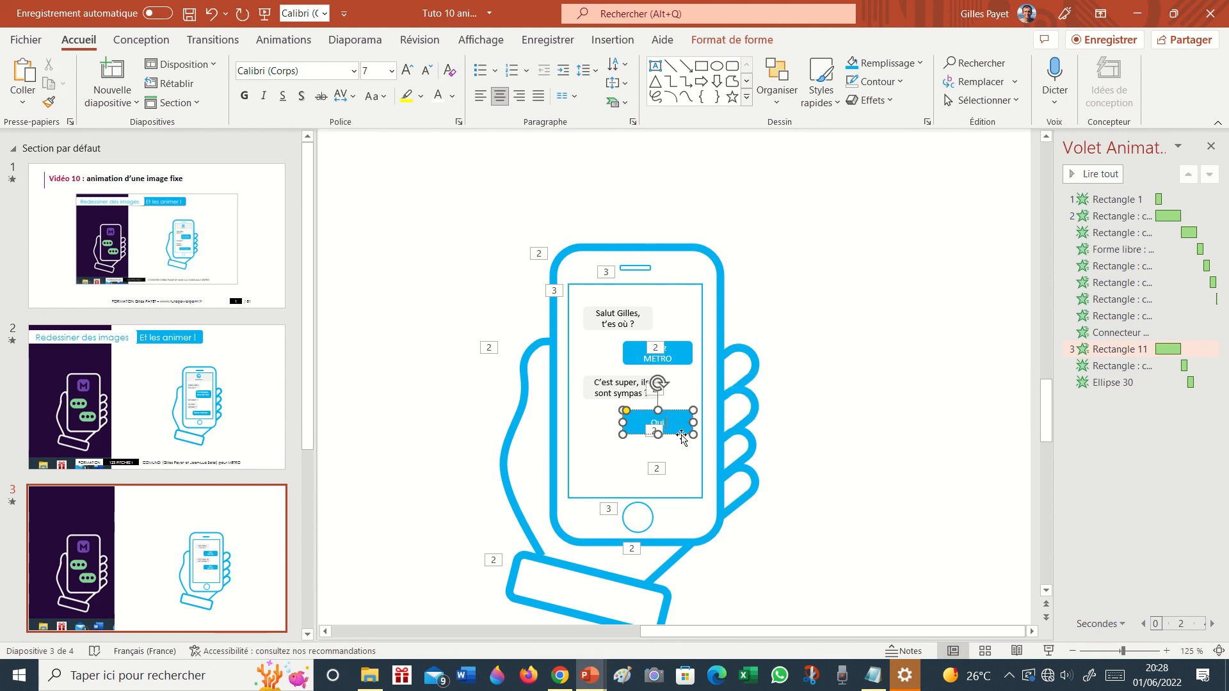
{"action": "type", "text": " ils sont top !"}
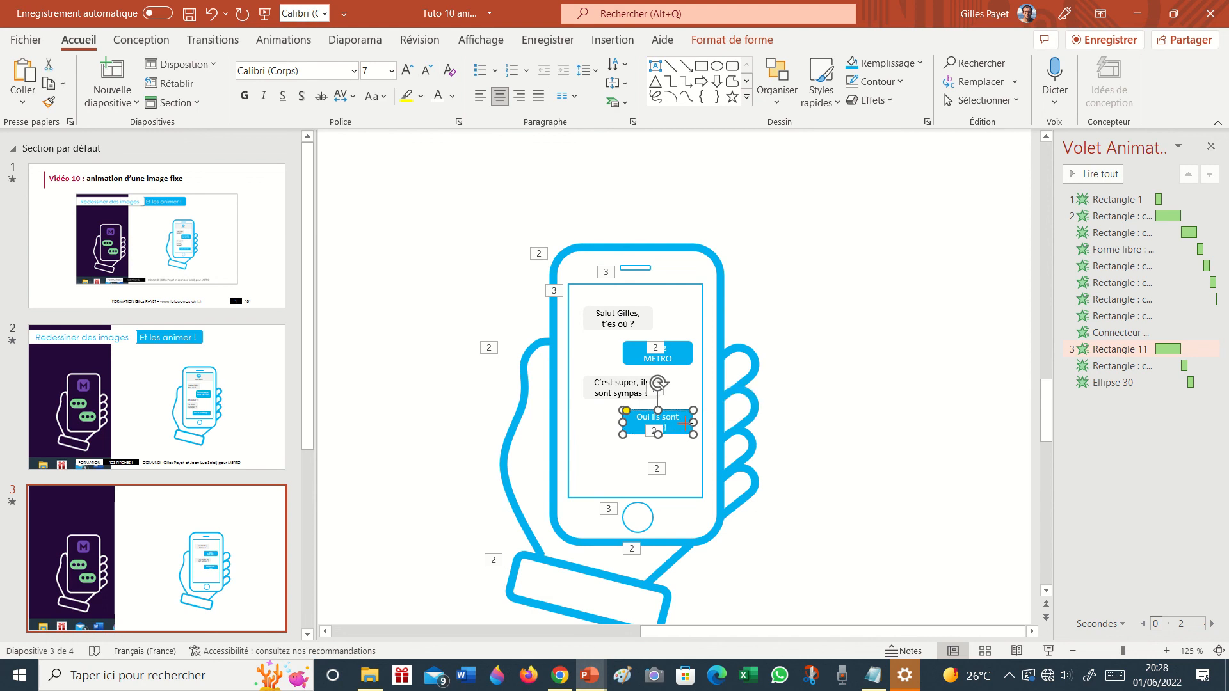
{"action": "mouse_move", "coordinate": [693, 424]}
{"action": "left_mouse_down"}
{"action": "mouse_move", "coordinate": [672, 420]}
{"action": "mouse_move", "coordinate": [682, 413]}
{"action": "left_mouse_up"}
{"action": "left_click", "coordinate": [809, 282]}
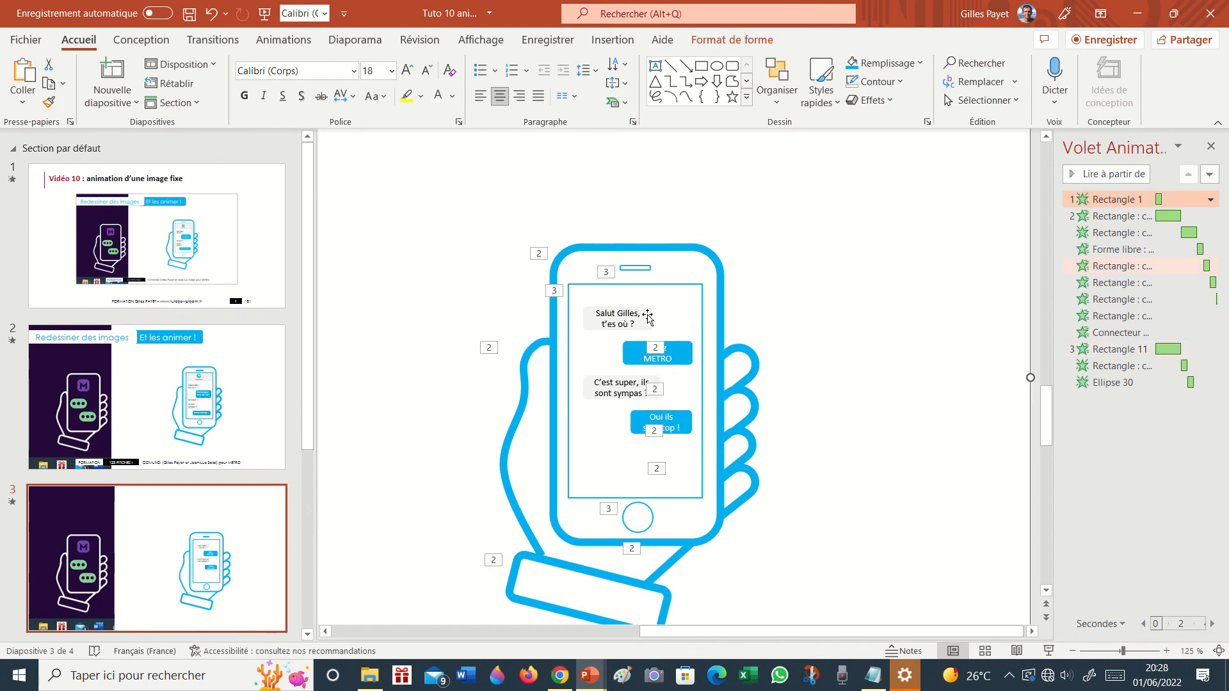
Apply the Fondu entrance animation to all four message bubbles on the phone's screen
{"action": "left_click", "coordinate": [648, 315]}
{"action": "left_click", "coordinate": [678, 354], "text": "shift"}
{"action": "left_click", "coordinate": [623, 387], "text": "shift"}
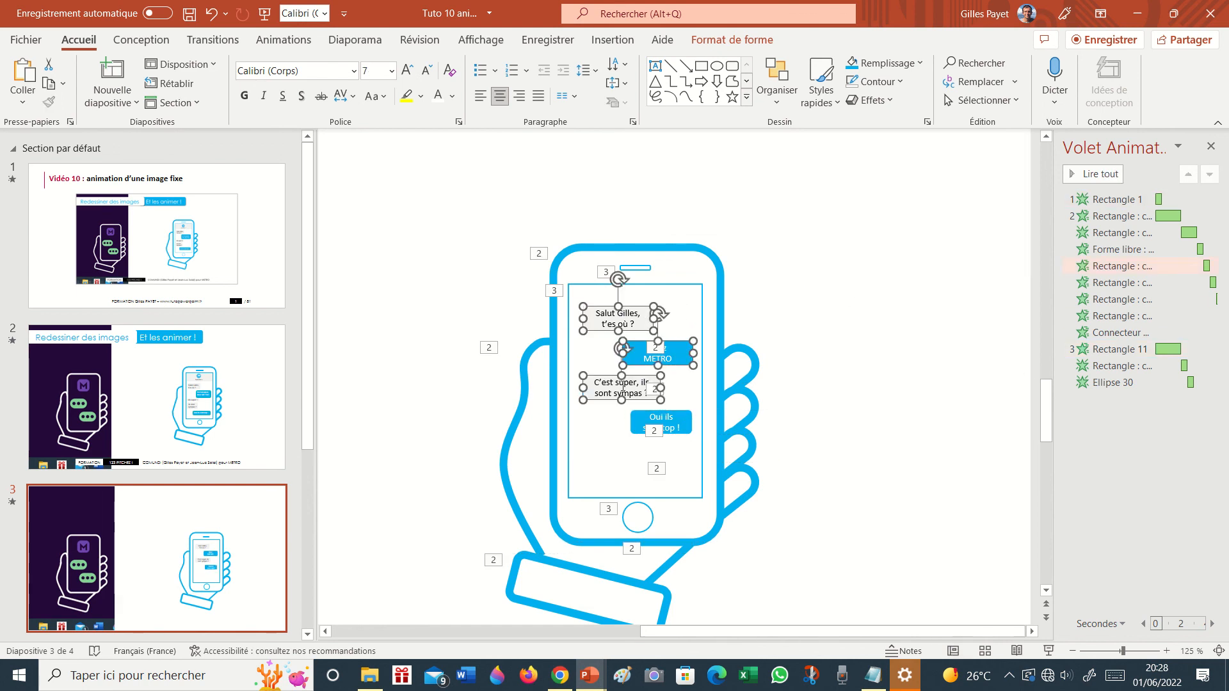
{"action": "left_click", "coordinate": [676, 417], "text": "shift"}
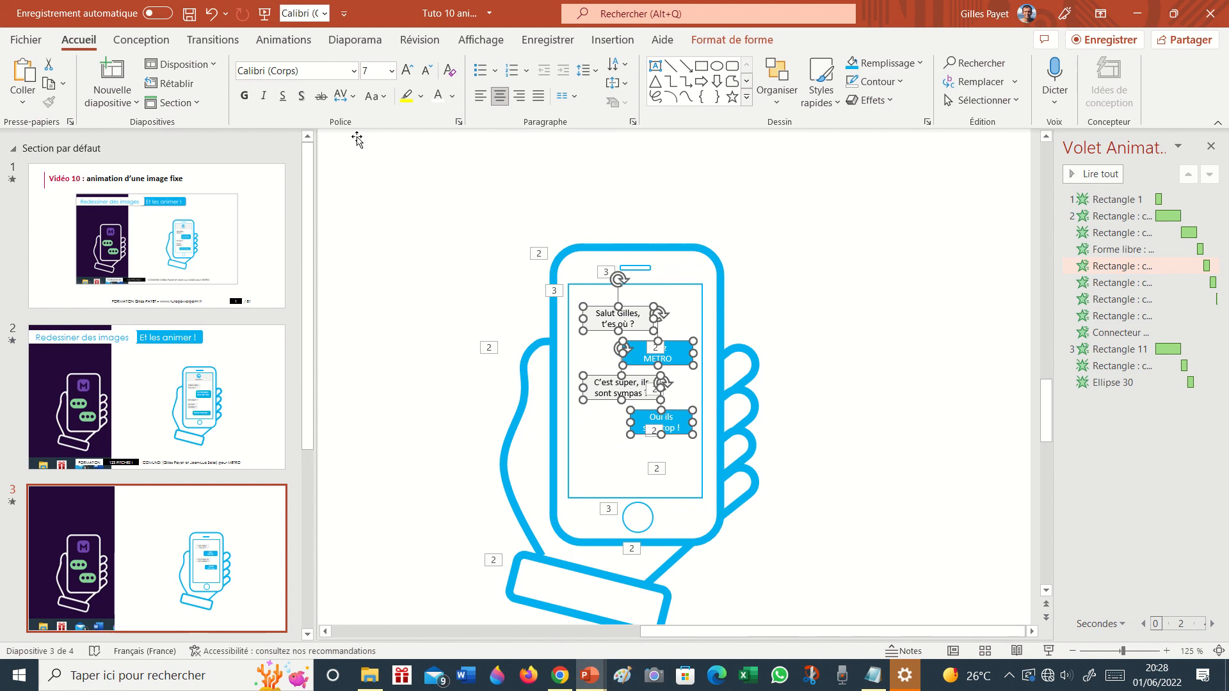
{"action": "left_click", "coordinate": [284, 40]}
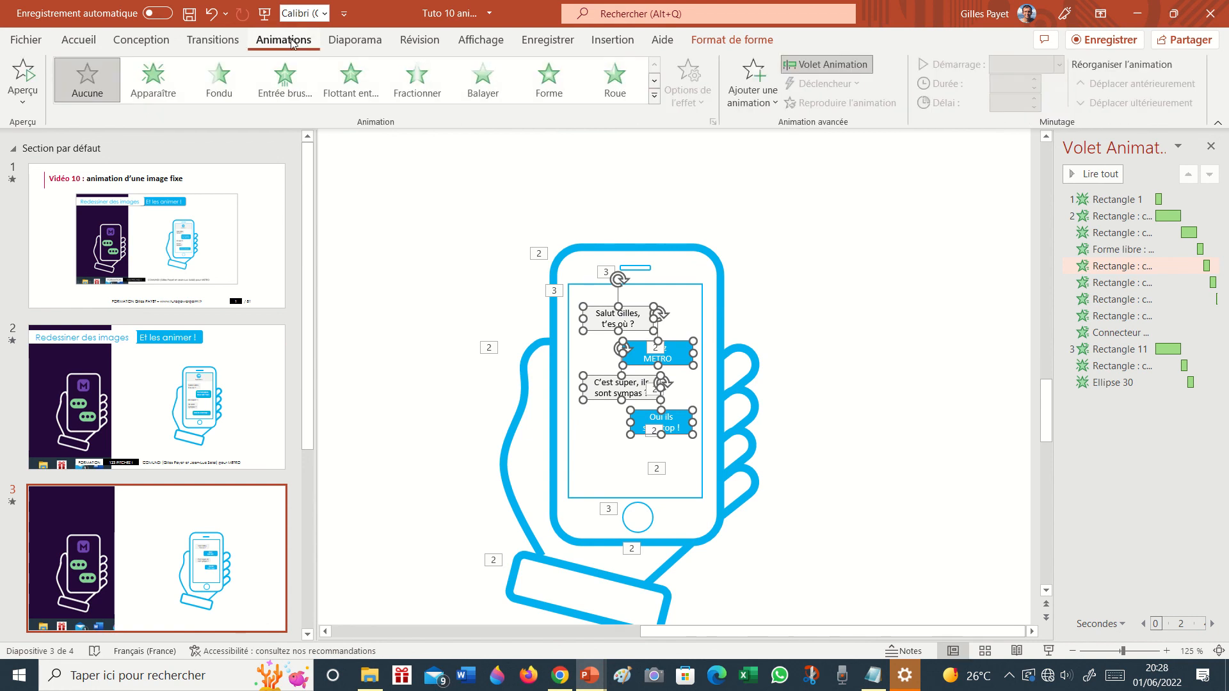
{"action": "left_click", "coordinate": [220, 83]}
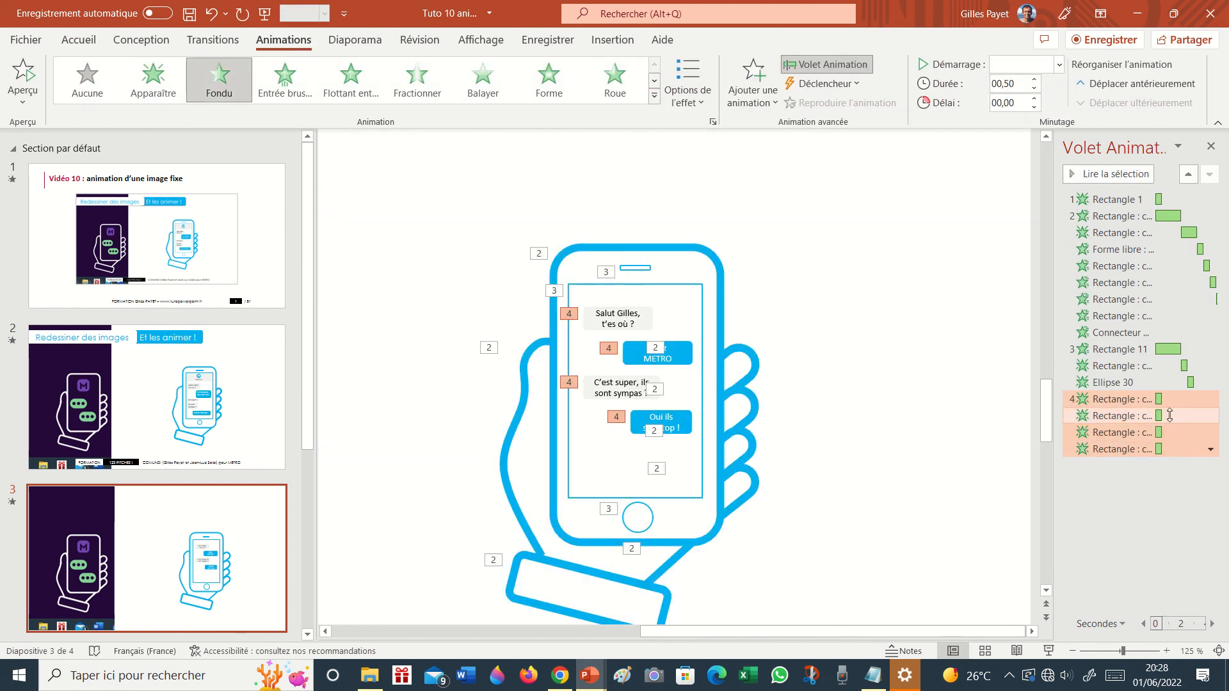
Set the animations of the last three message bubbles to start after the previous one
{"action": "left_click", "coordinate": [1169, 416]}
{"action": "left_click", "coordinate": [1168, 447], "text": "shift"}
{"action": "left_click", "coordinate": [1211, 449]}
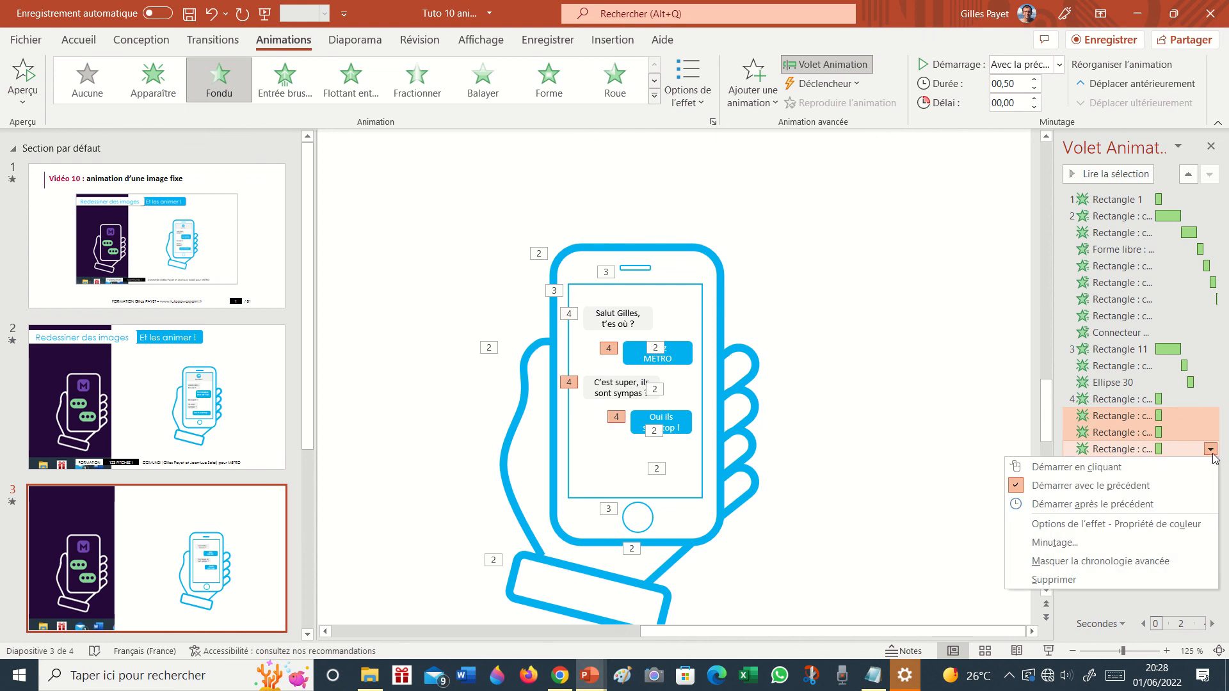
{"action": "left_click", "coordinate": [1163, 503]}
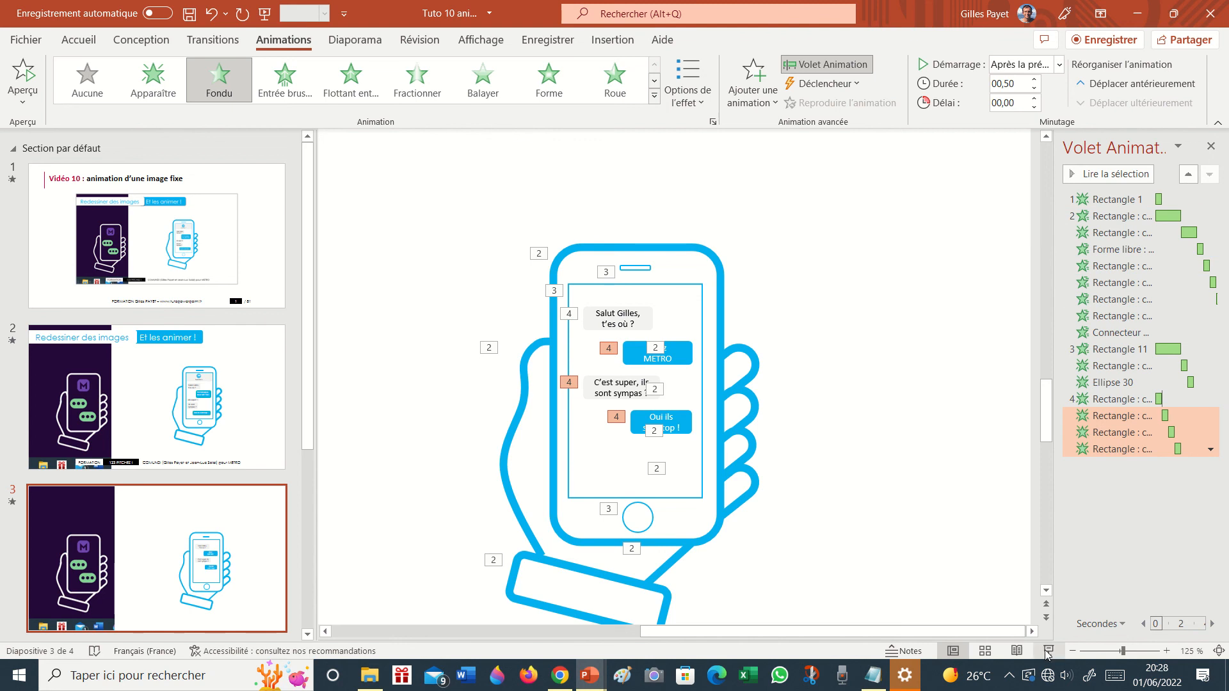
Preview the slide's animations in the slide show, and set a 00,25 delay on the last three message bubbles' animations
{"action": "left_click", "coordinate": [1047, 651]}
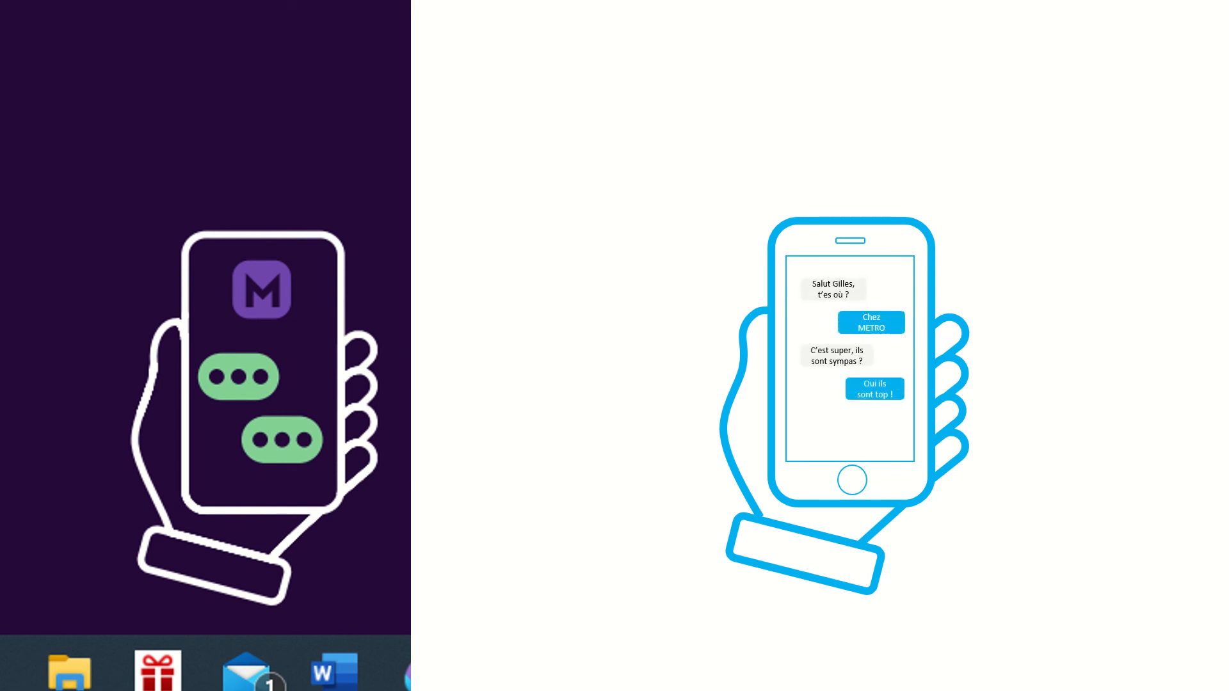
{"action": "key", "text": "Escape"}
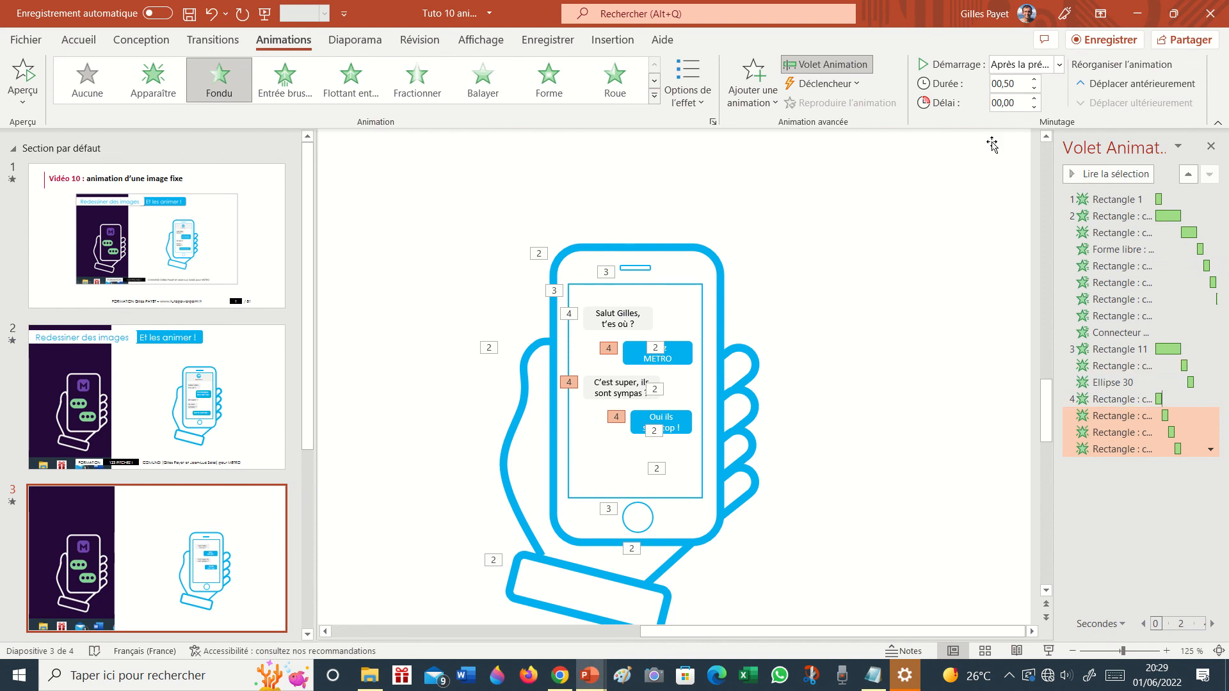
{"action": "left_click", "coordinate": [1035, 100]}
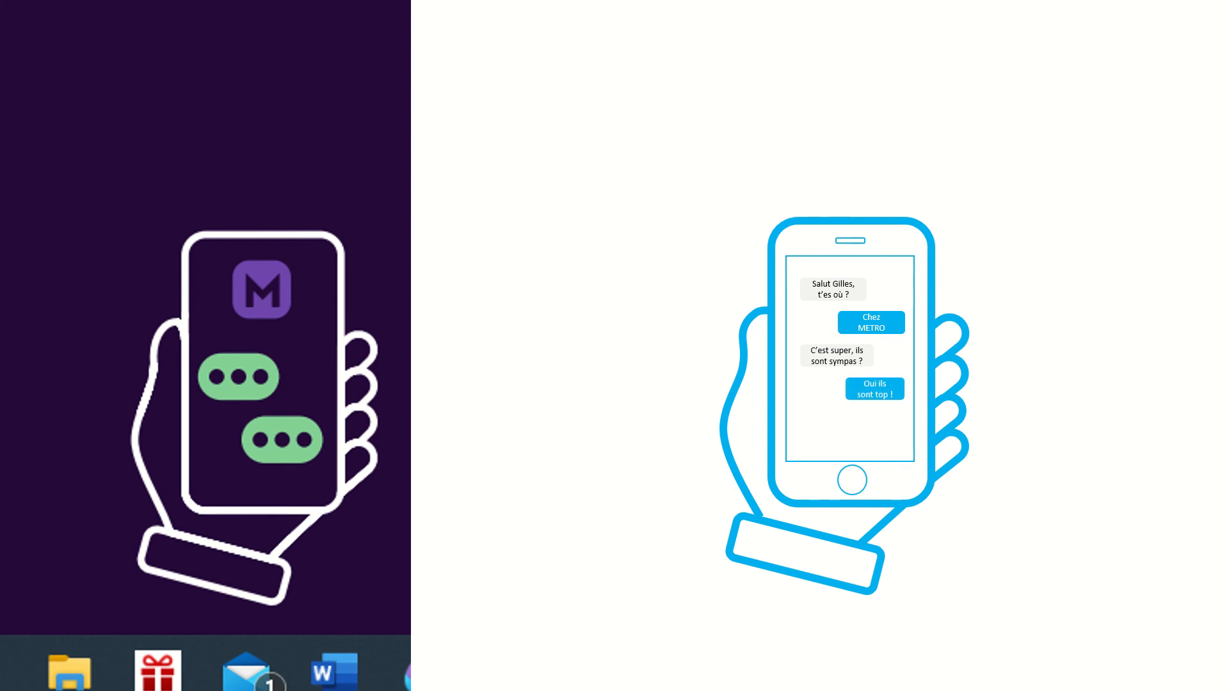
{"action": "key", "text": "Escape"}
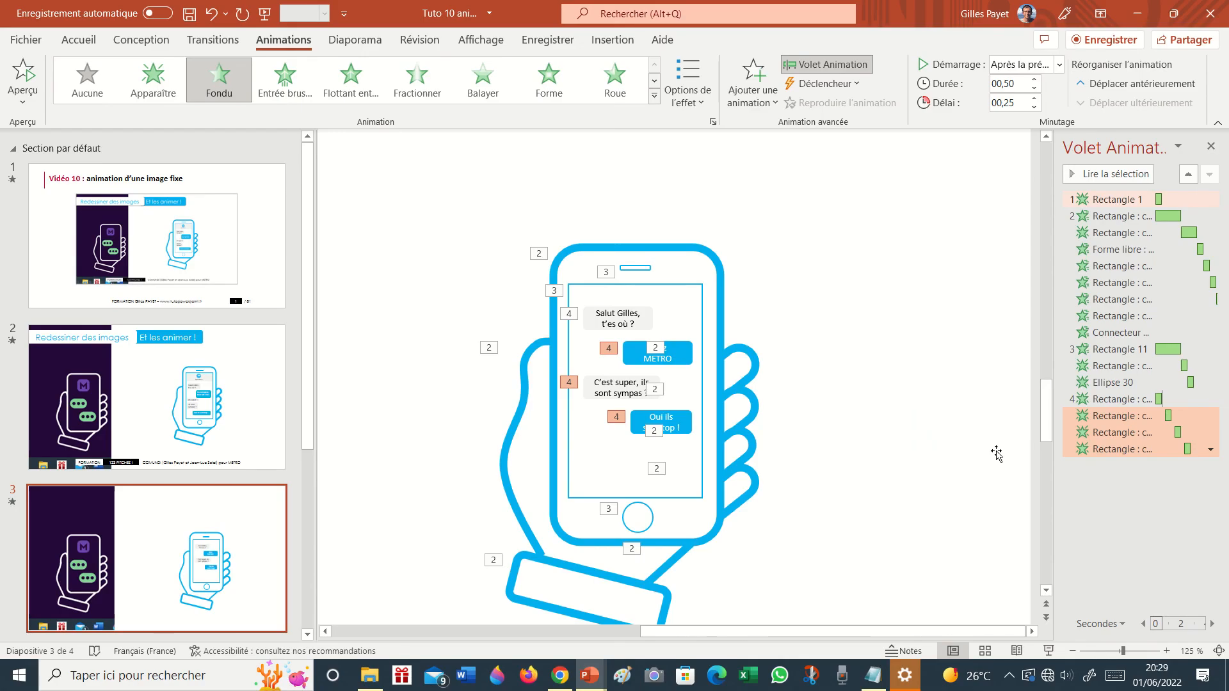